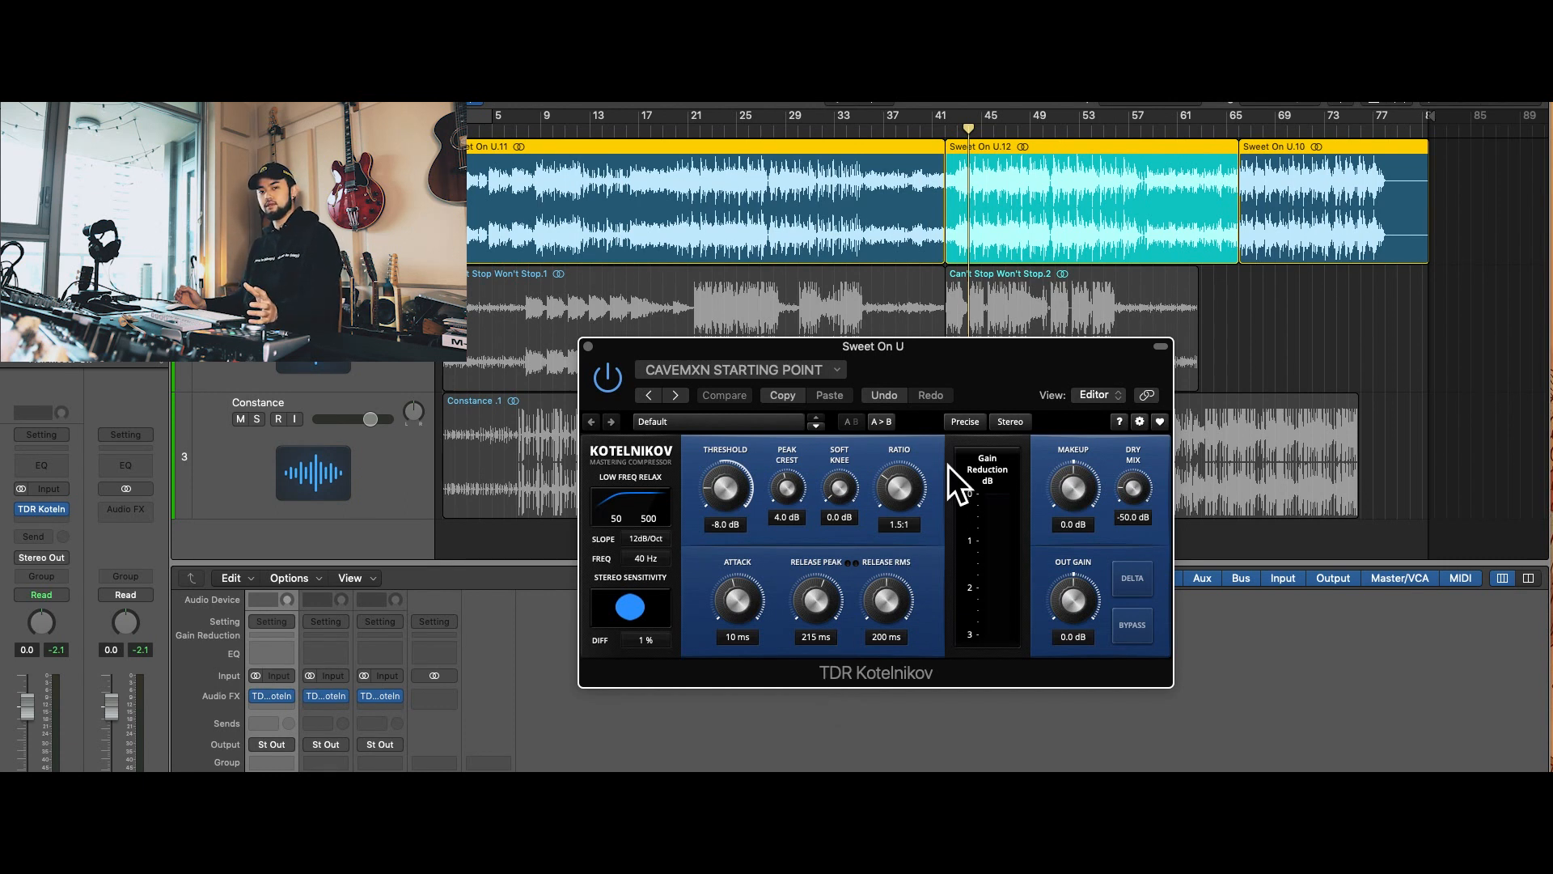
- Load the CAVEMXN STARTING POINT preset into the TDR Kotelnikov compressor on the Sweet On U track
drag(945, 365, 949, 353)
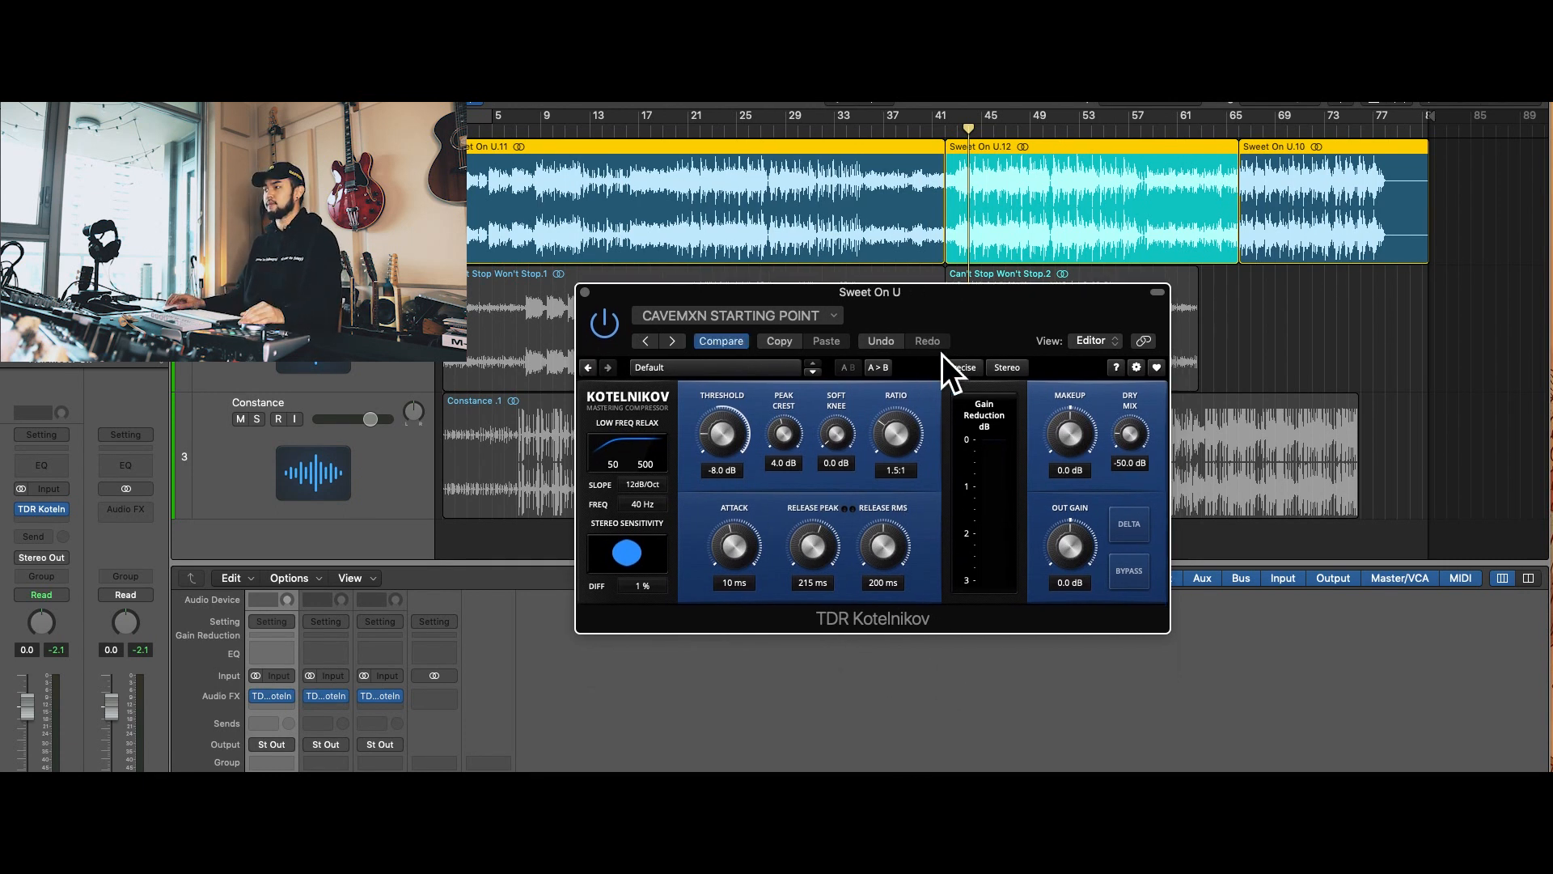
drag(977, 327, 974, 385)
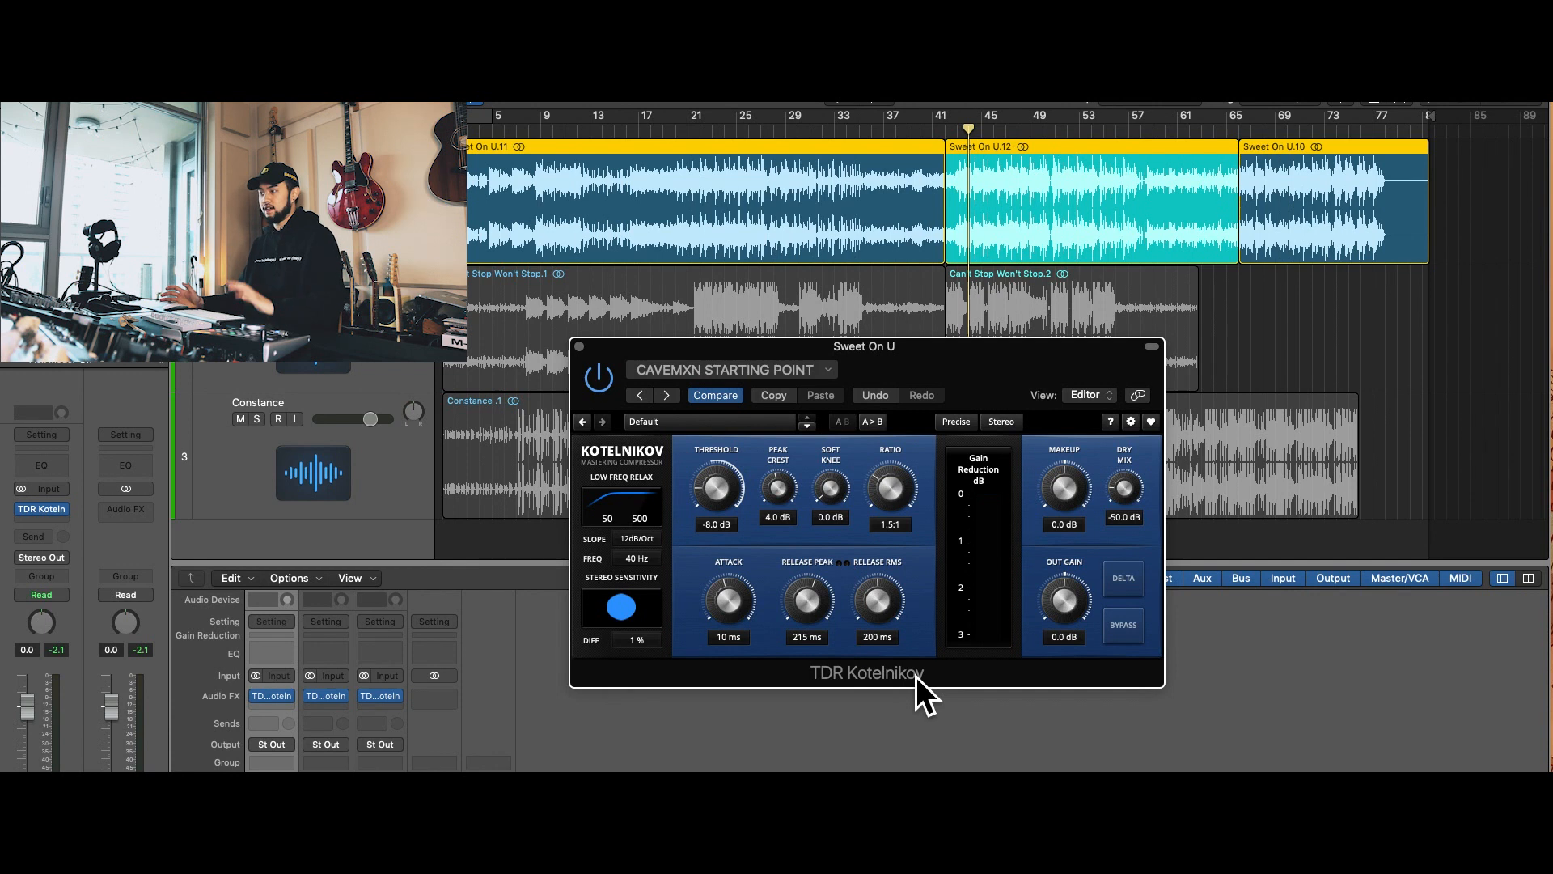
click(734, 370)
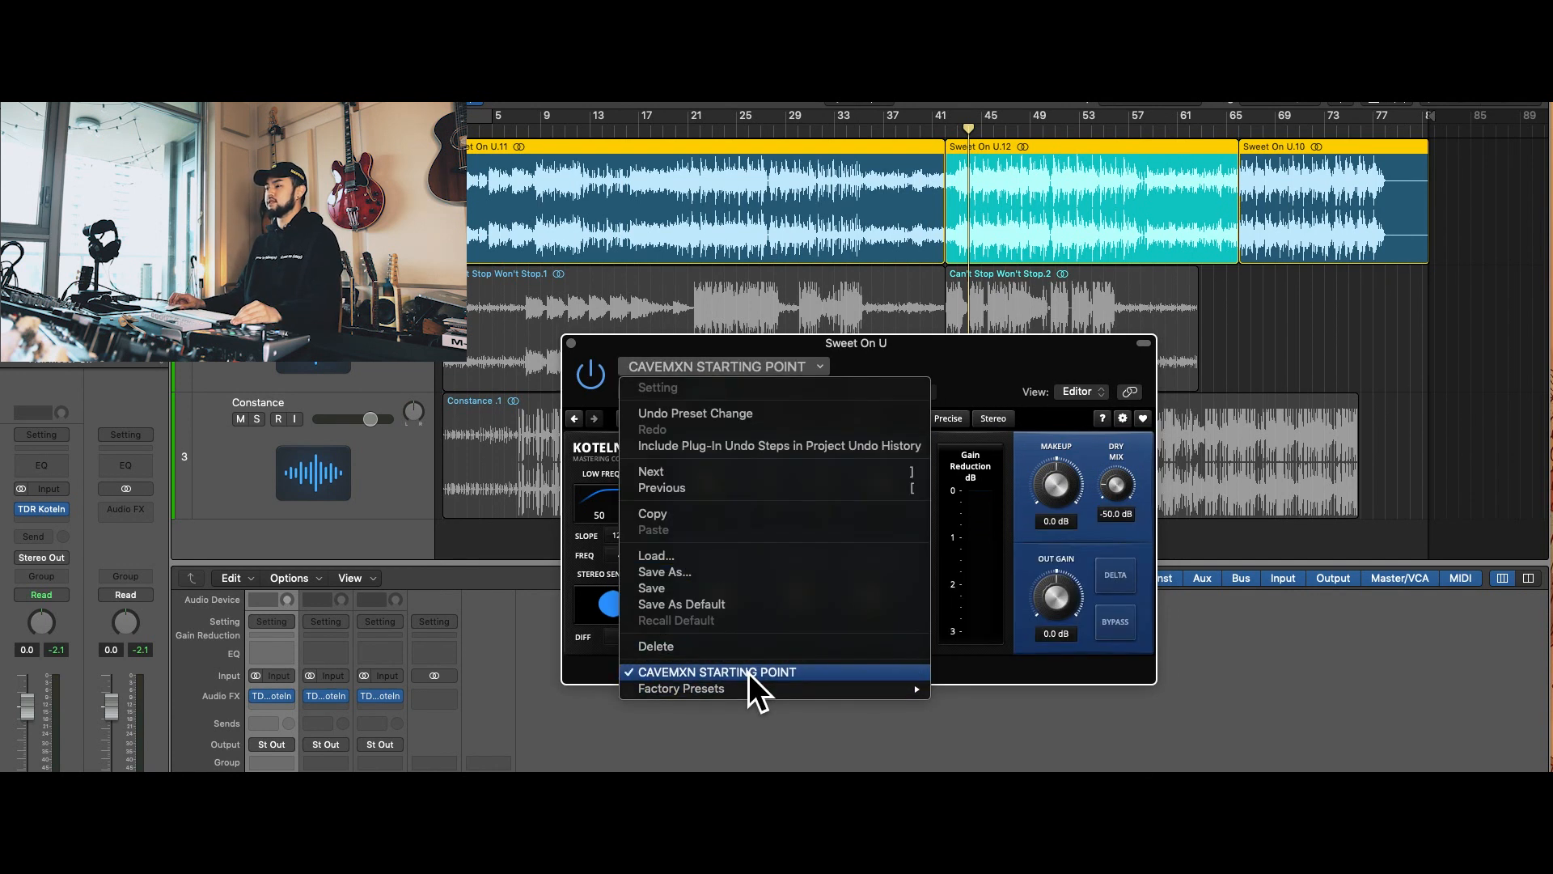
click(749, 672)
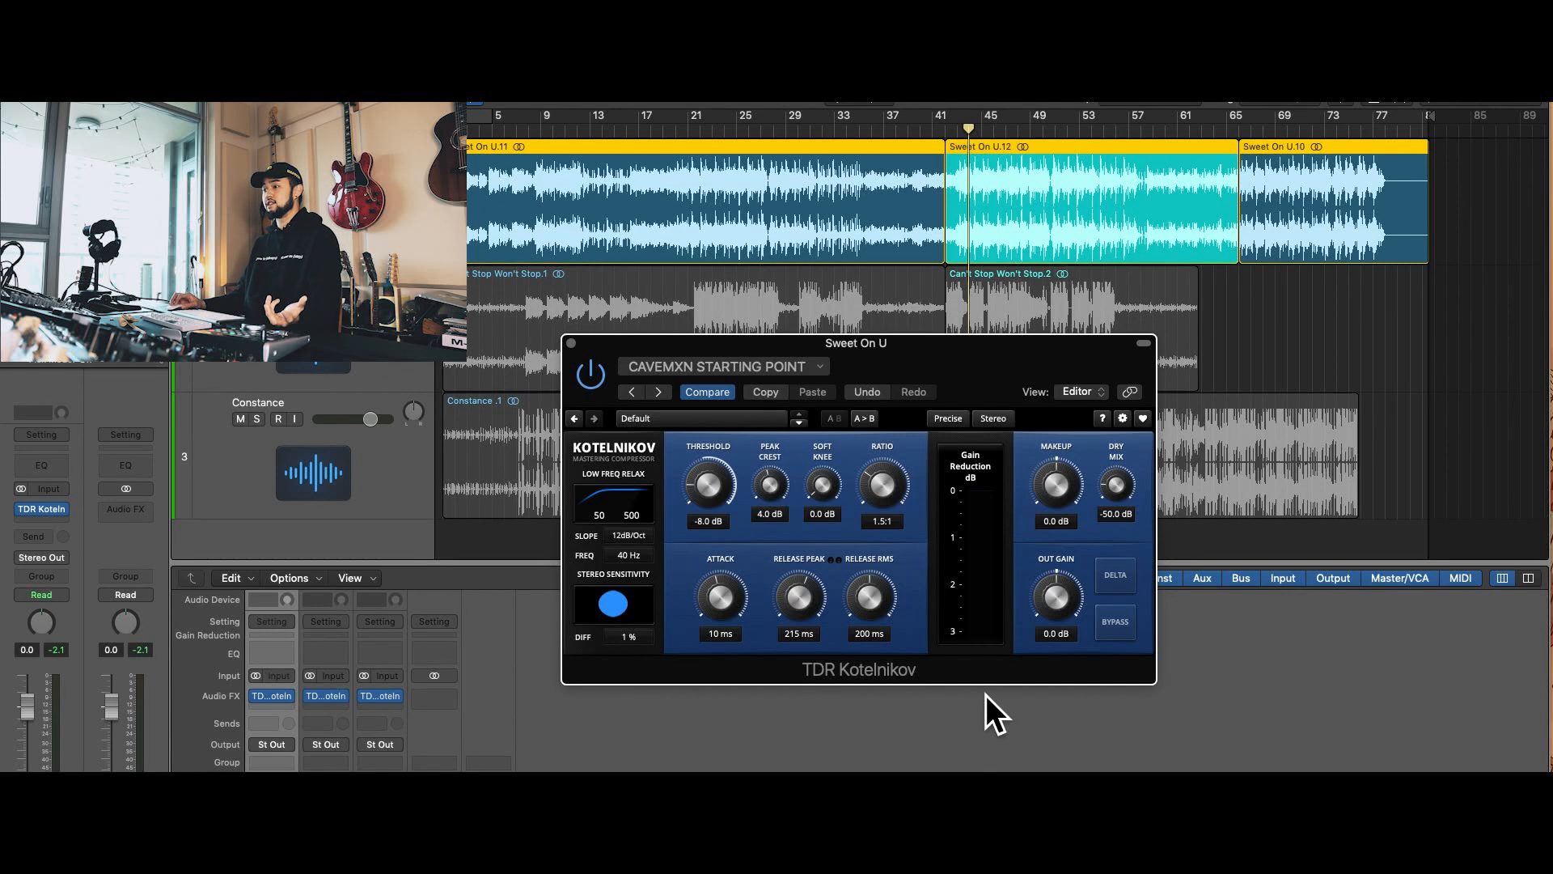
drag(924, 366, 906, 354)
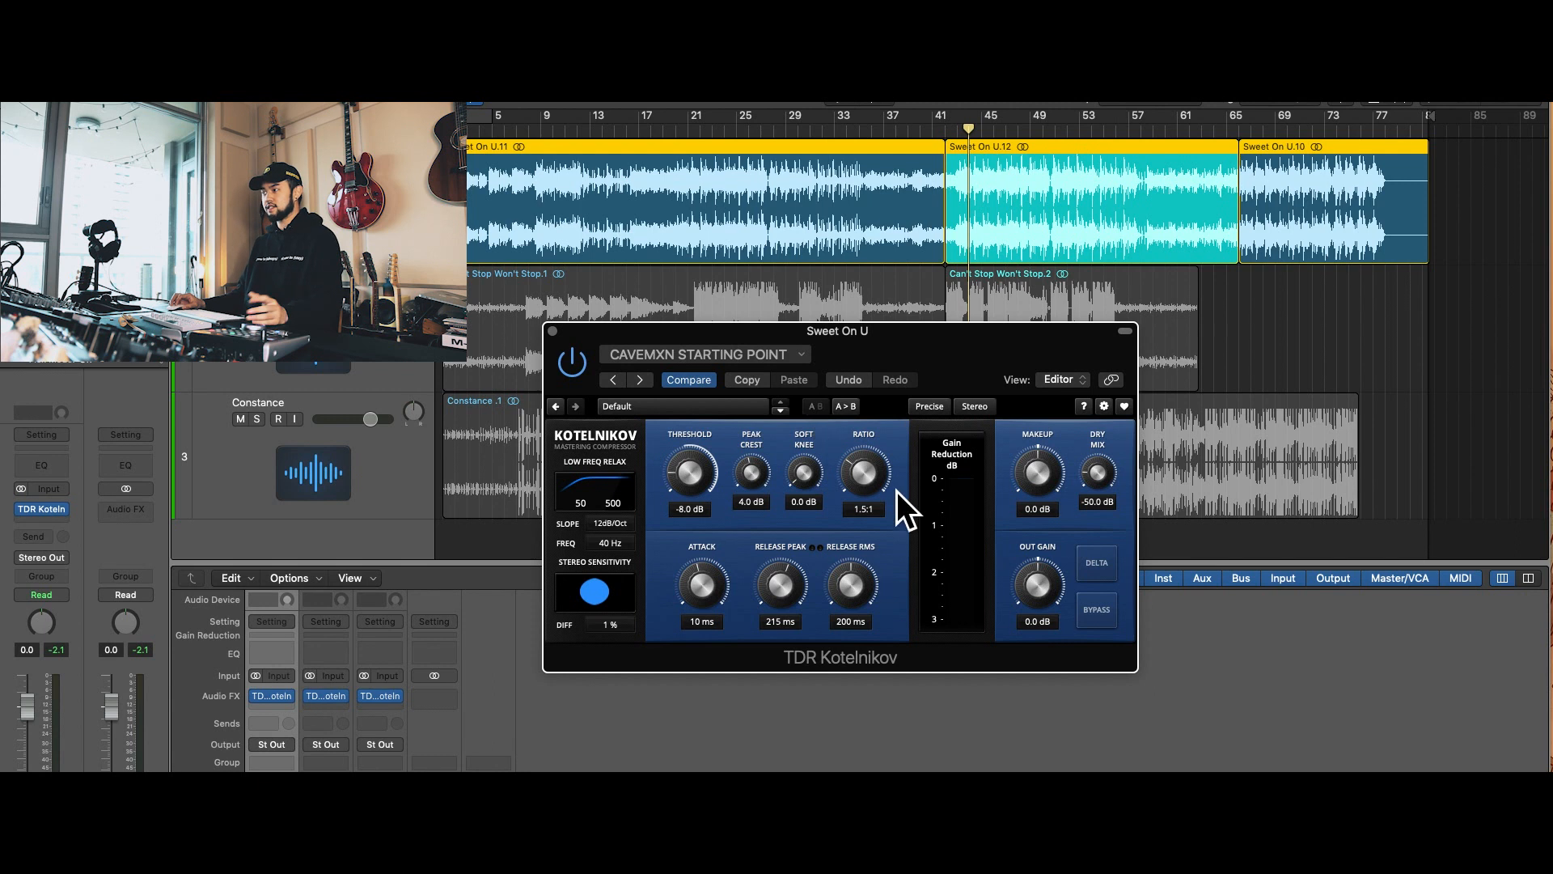
- Toggle the highest quality rendering option in the compressor's processing settings
click(1105, 407)
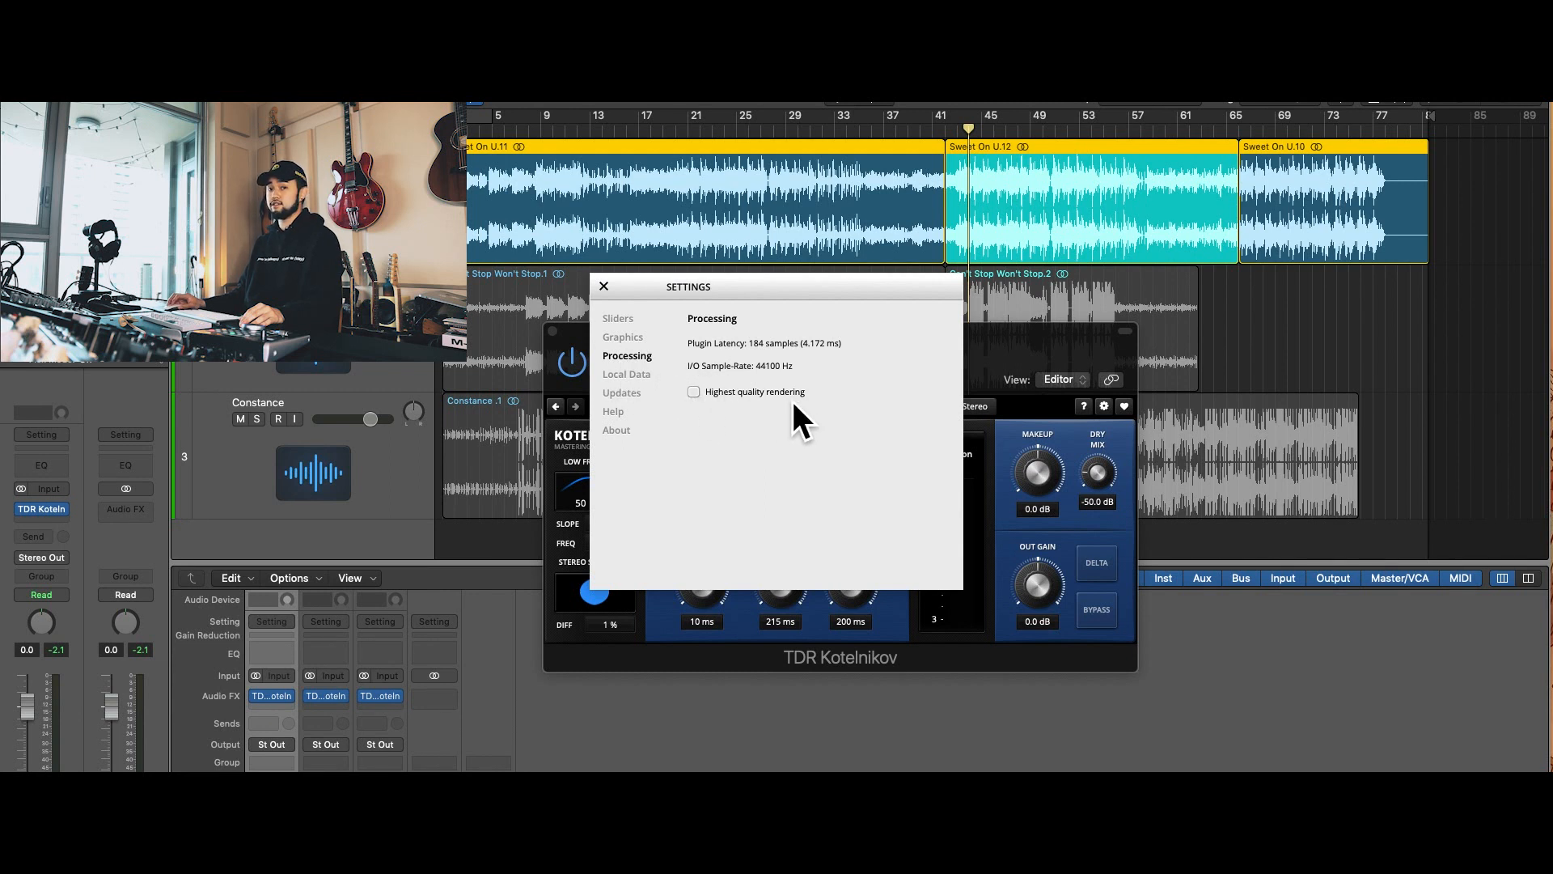
click(694, 392)
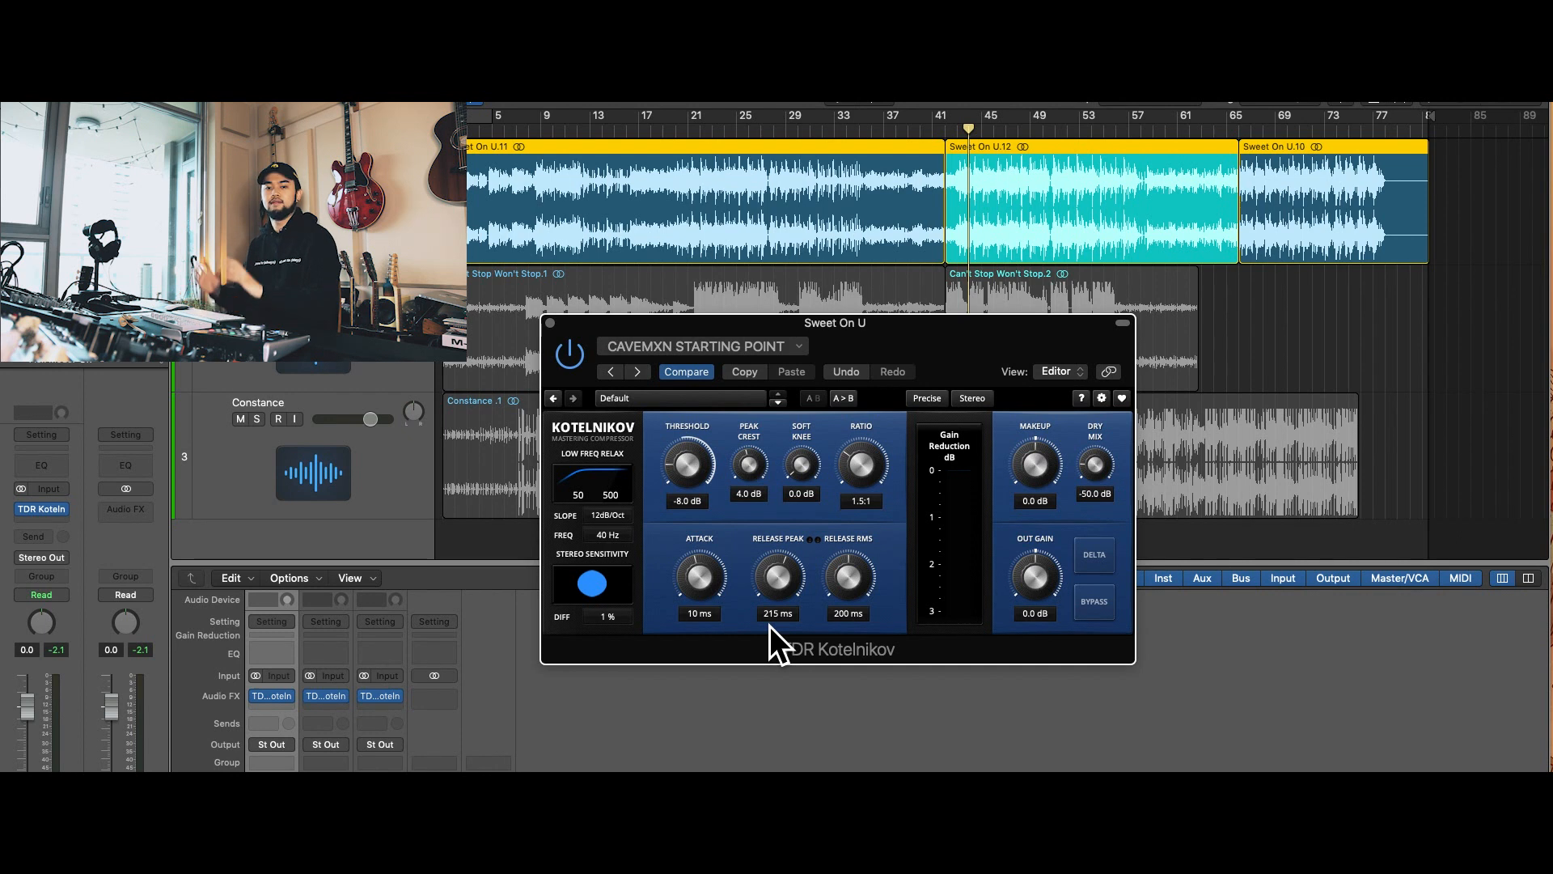
drag(941, 340, 953, 437)
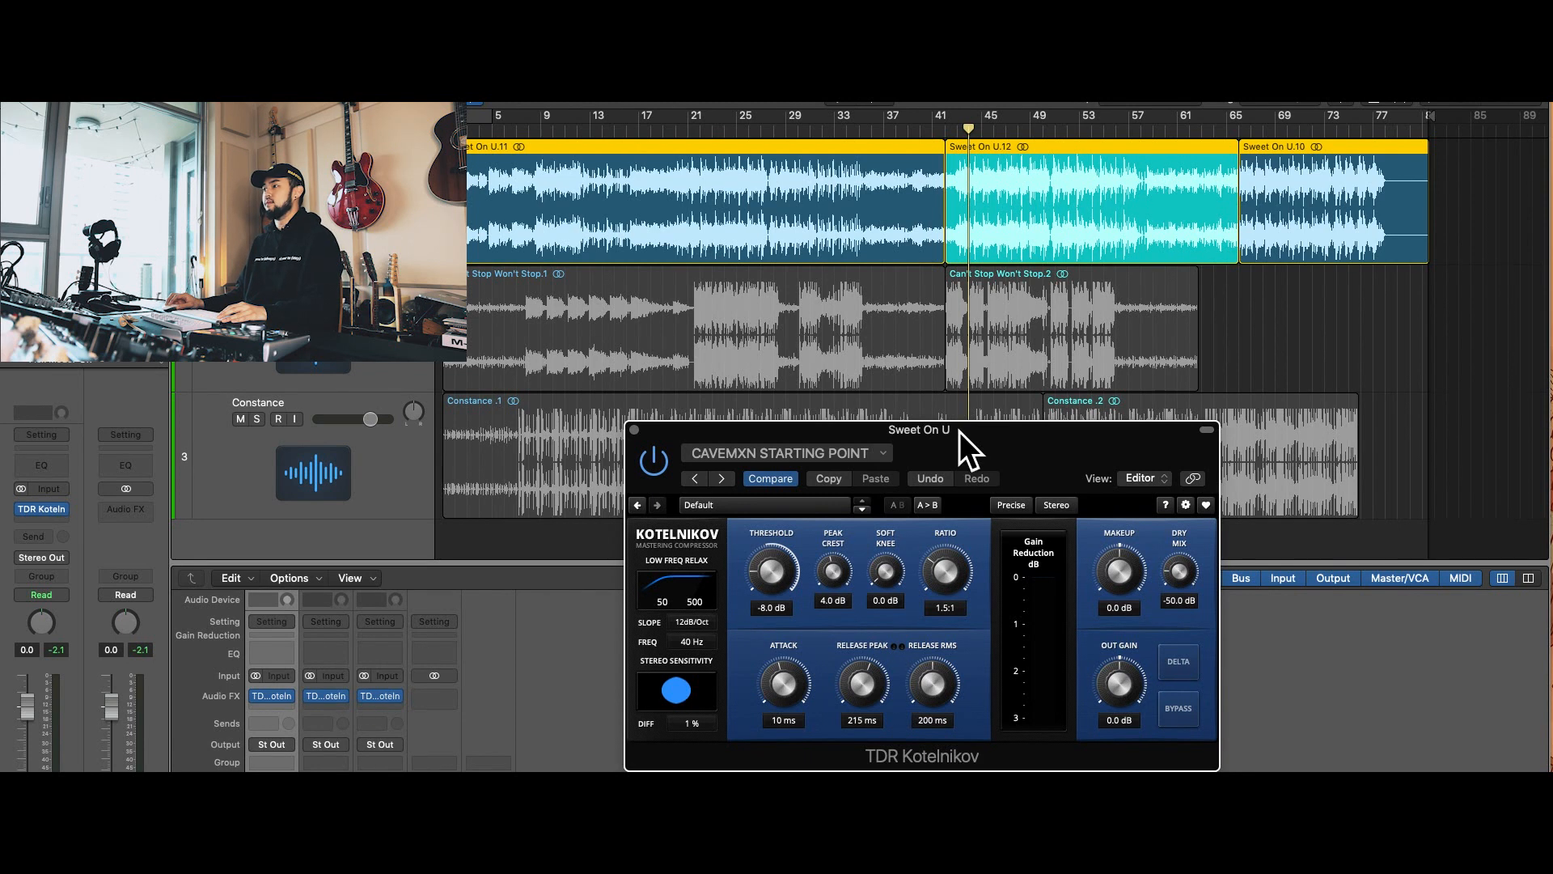
click(1007, 326)
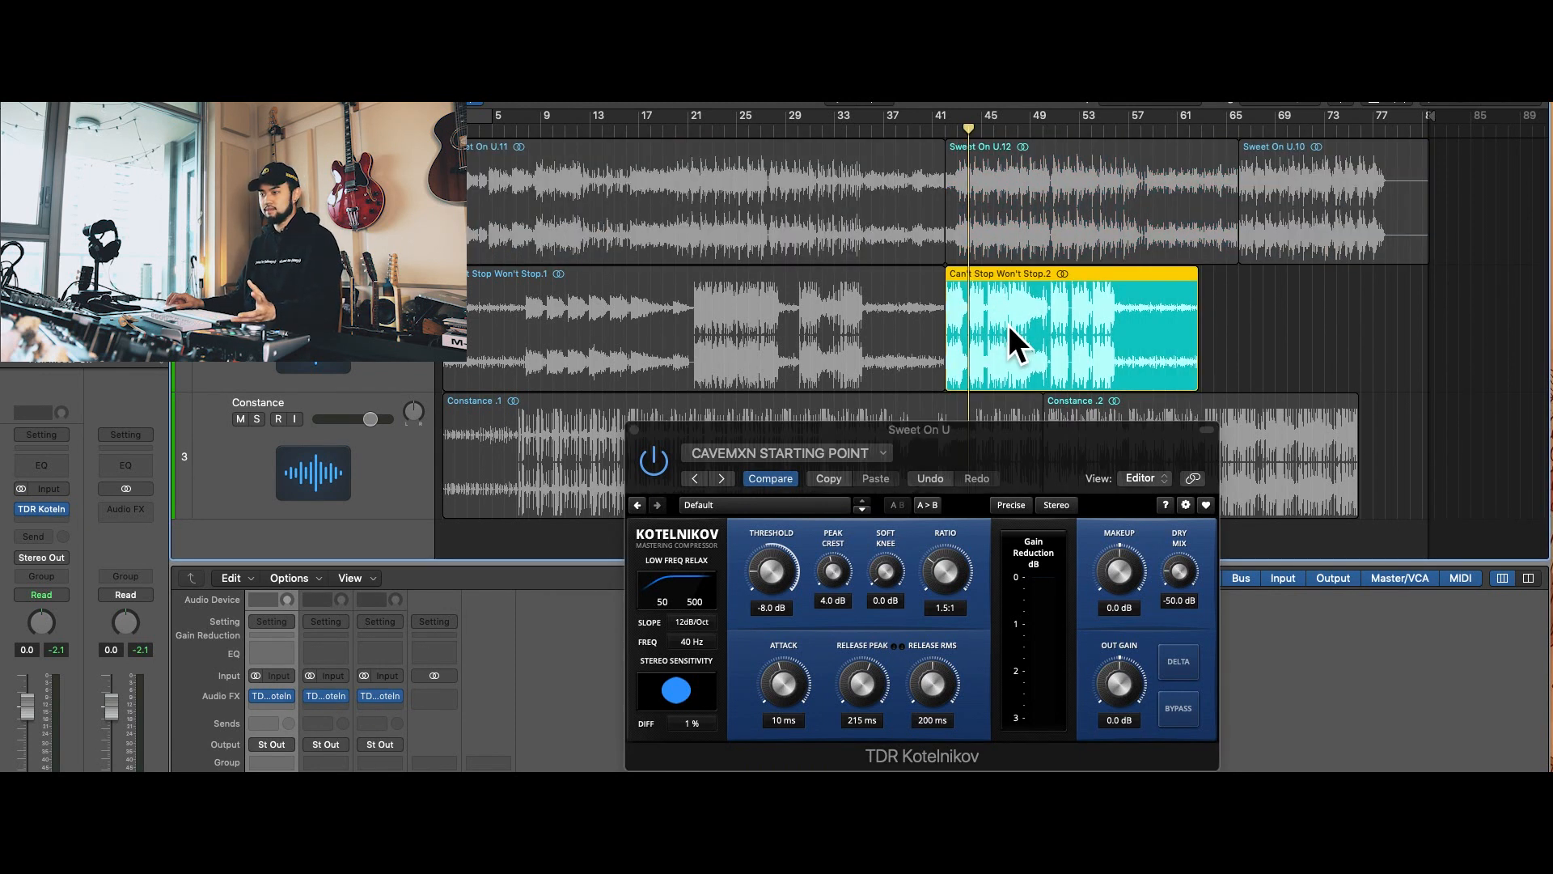
drag(1008, 440, 917, 459)
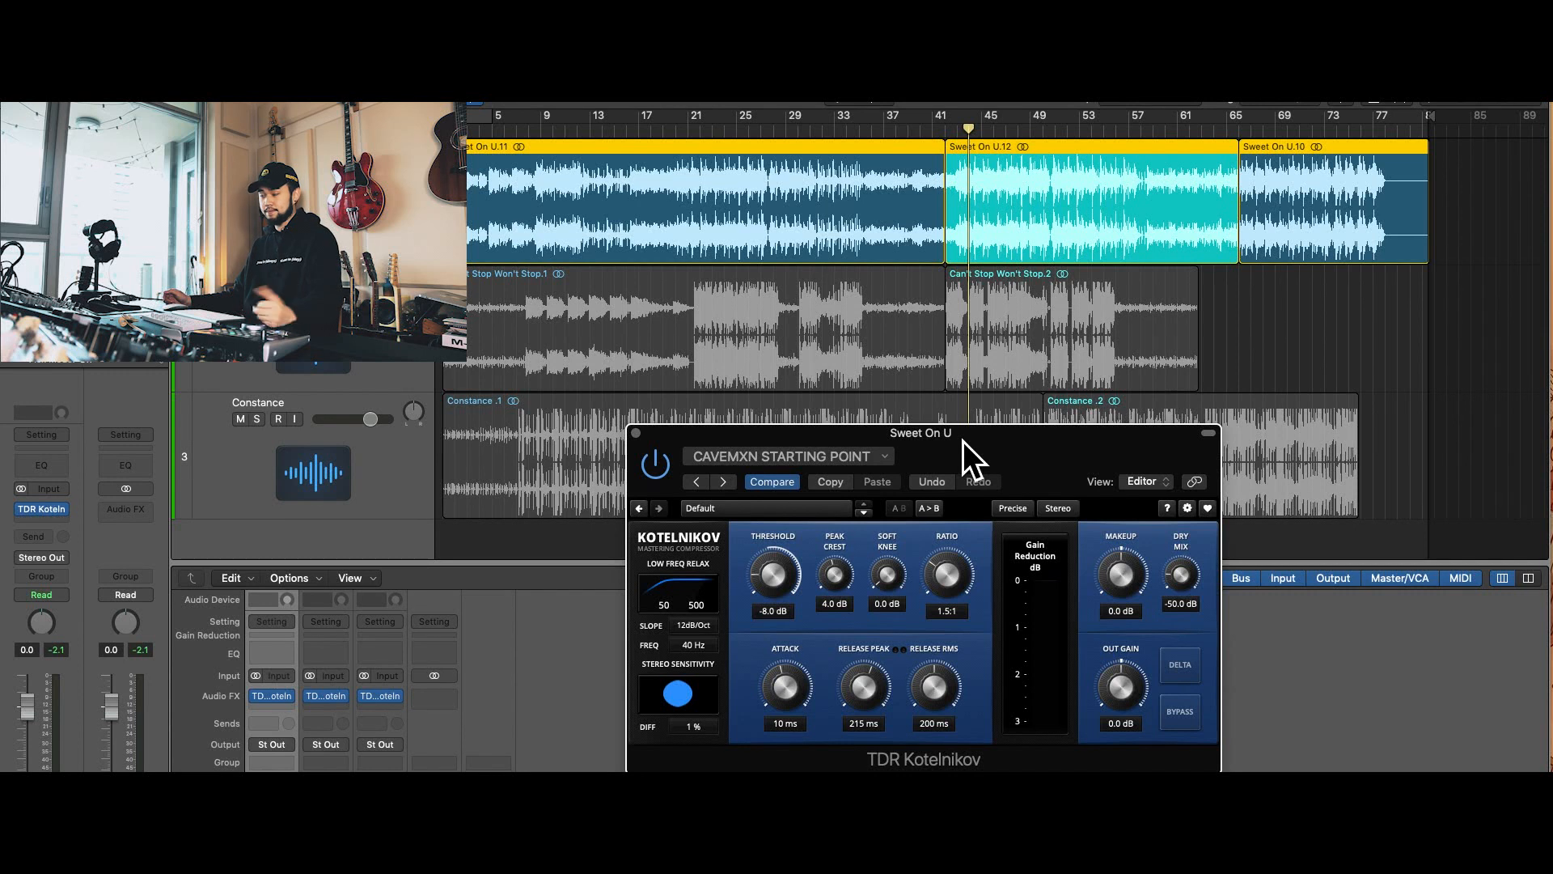
drag(963, 440, 935, 366)
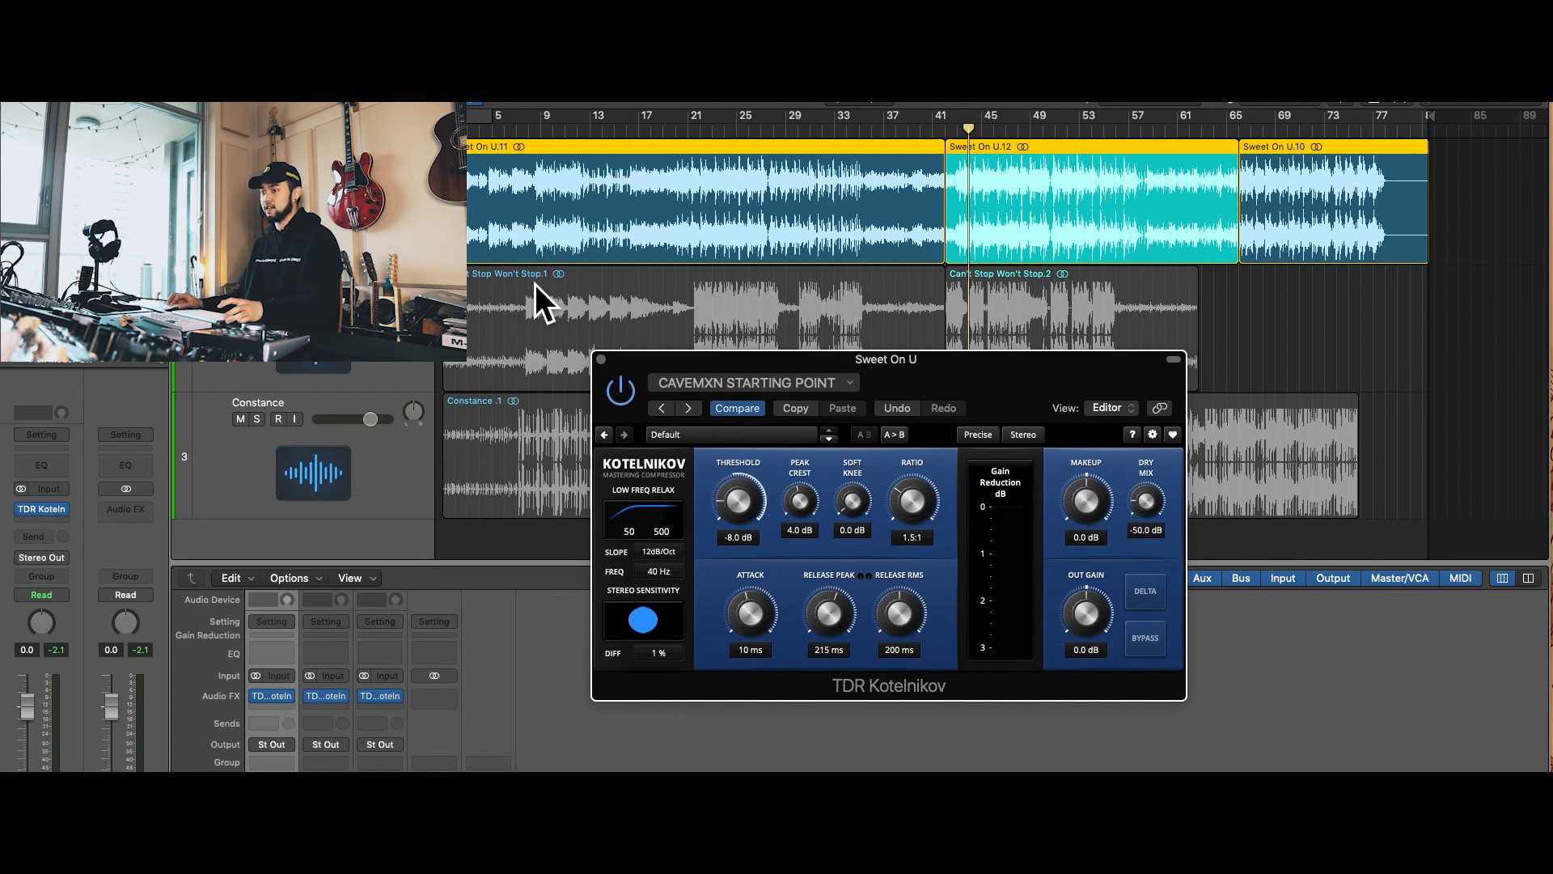
- Bypass the compressor and play Sweet On U from bar 41 to hear the uncompressed signal, returning to bar 41 after listening
click(1147, 645)
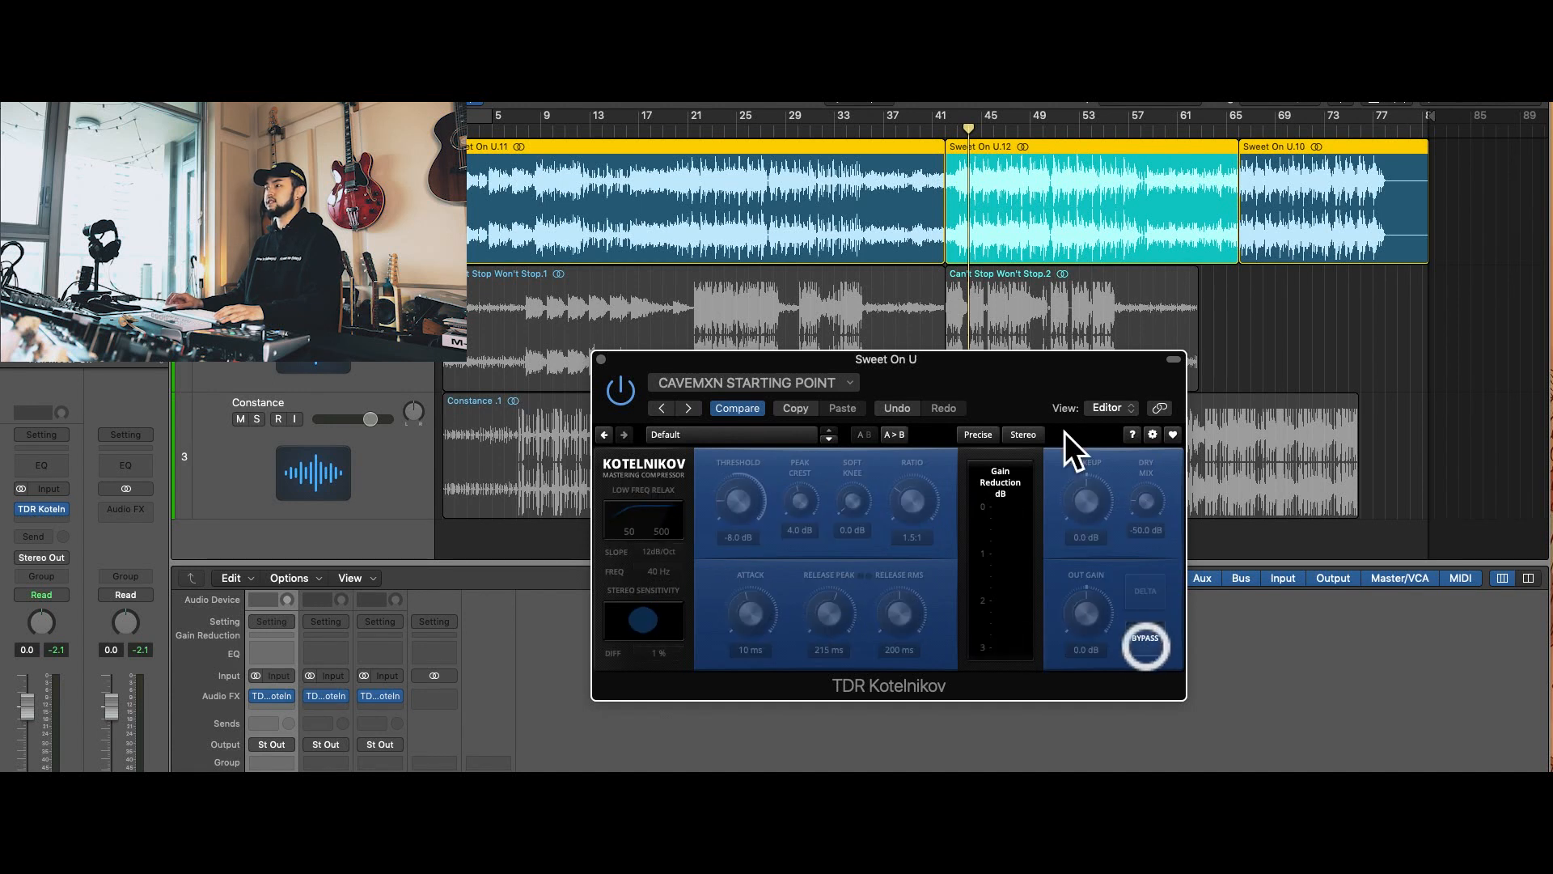
drag(1050, 381, 1003, 391)
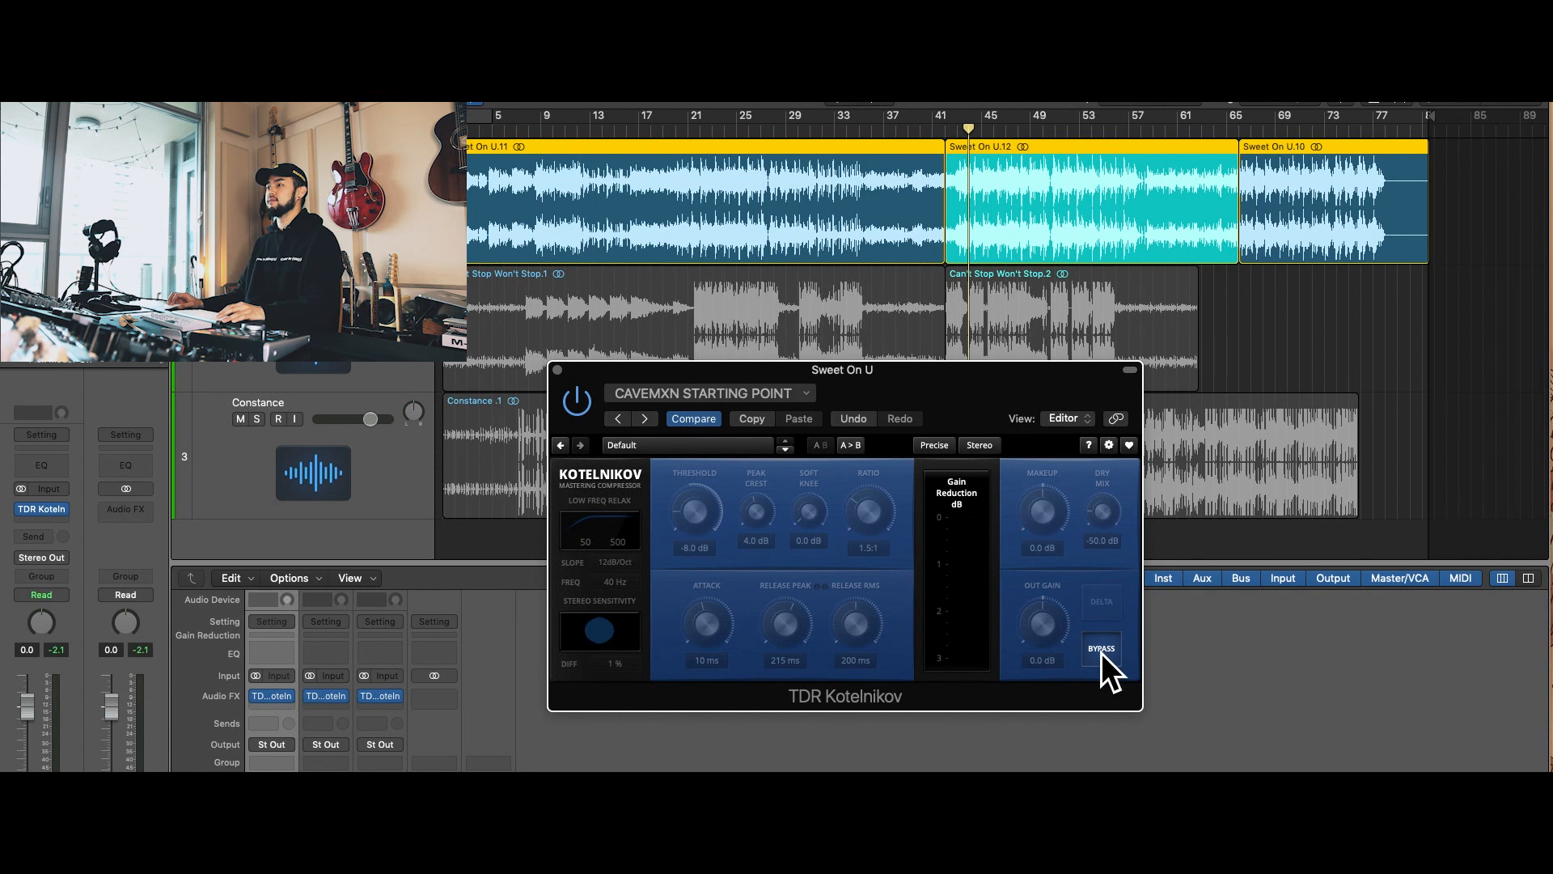
click(944, 127)
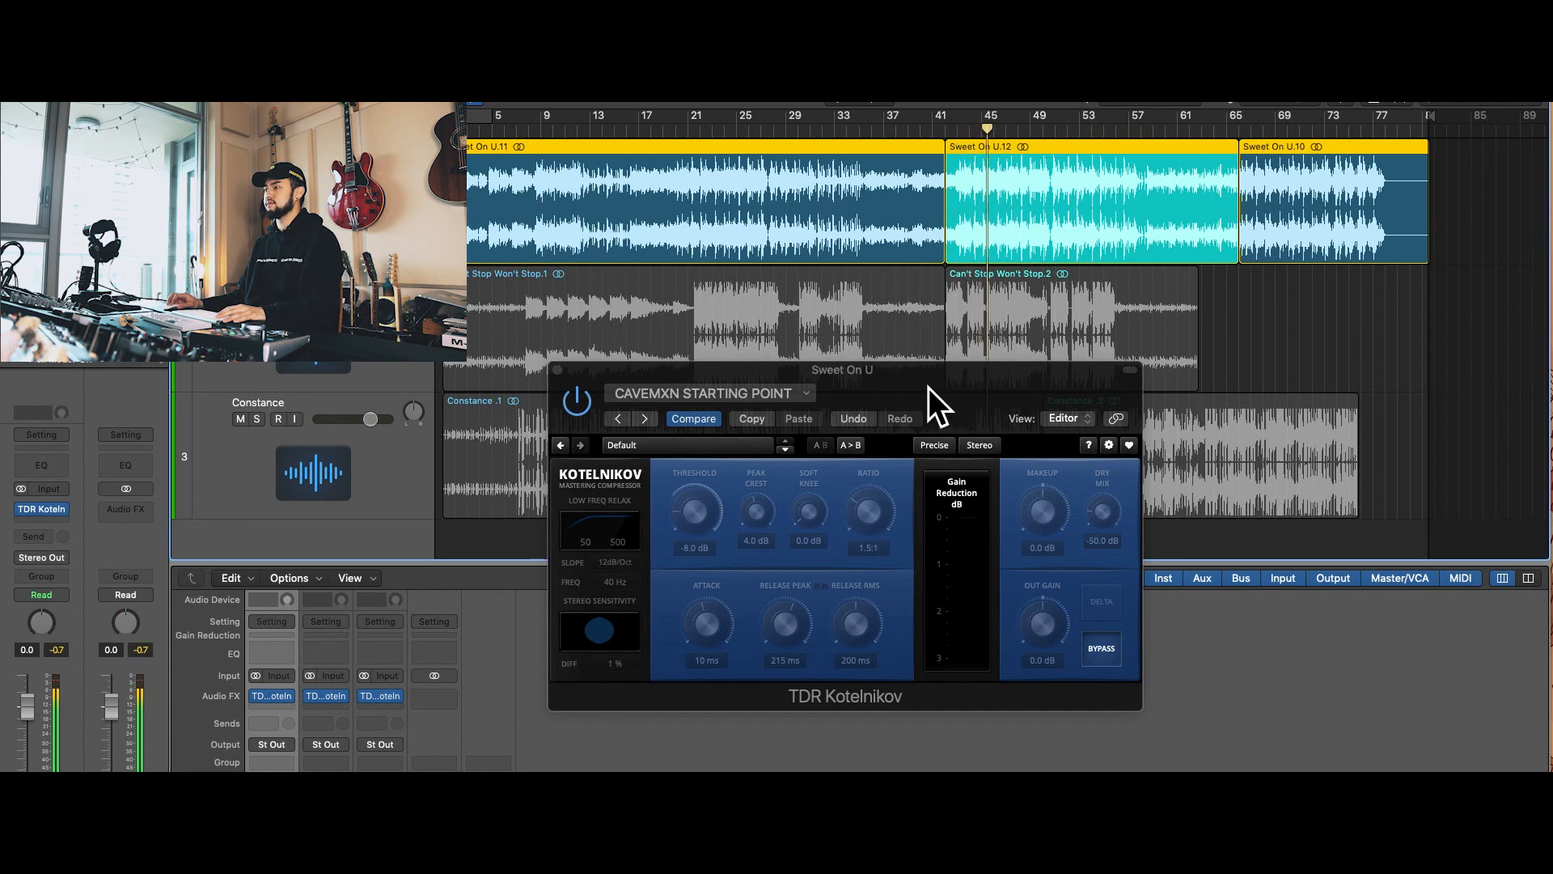
mouse_move(928, 387)
mouse_down()
mouse_move(967, 402)
mouse_move(943, 388)
mouse_up()
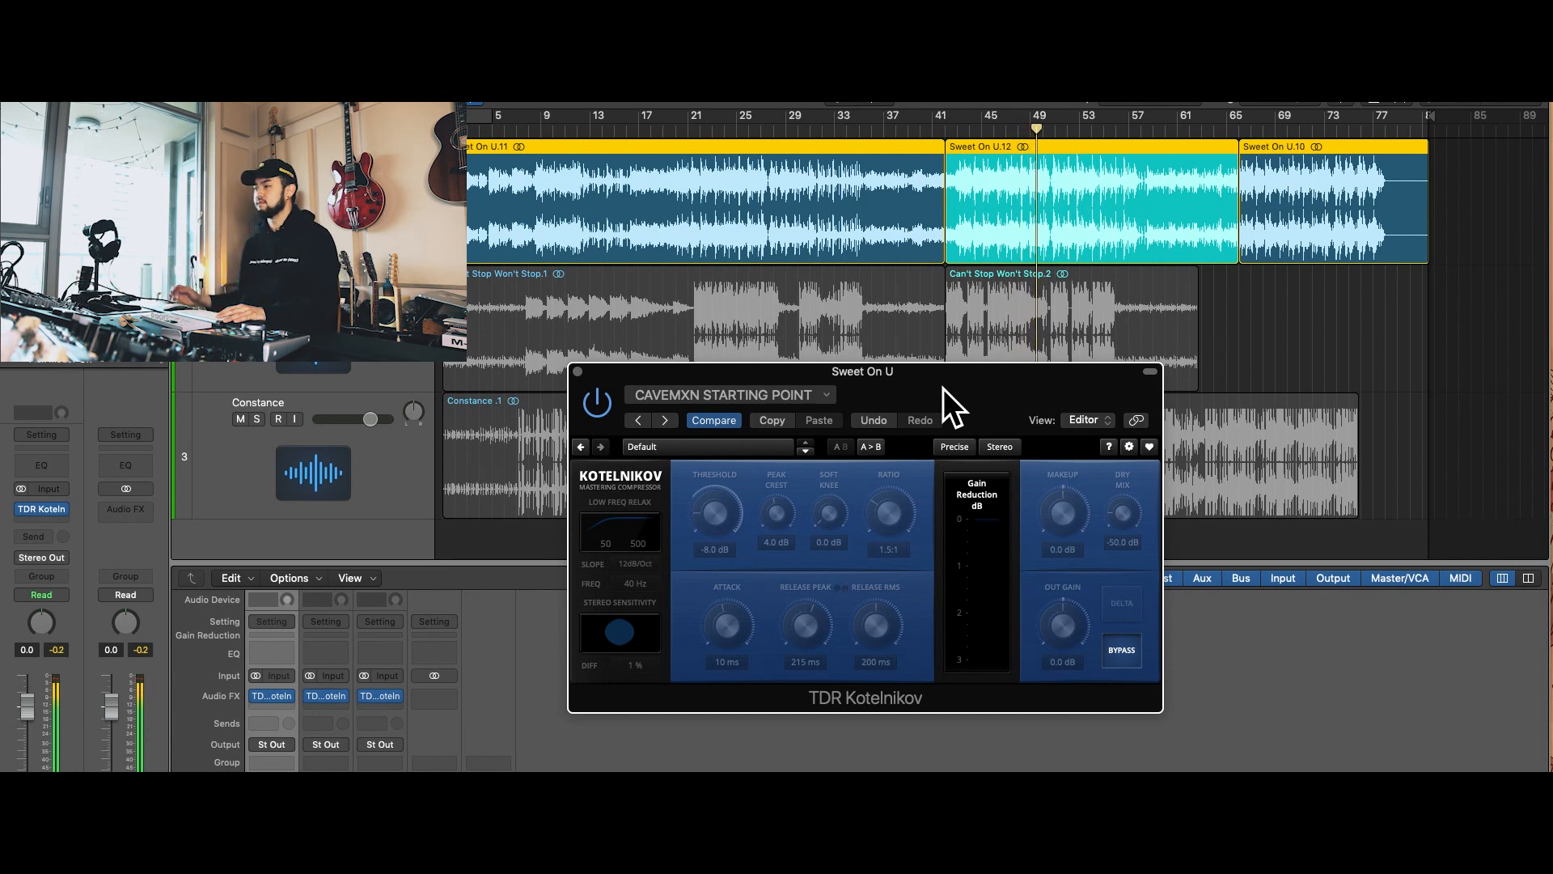
drag(943, 388, 938, 386)
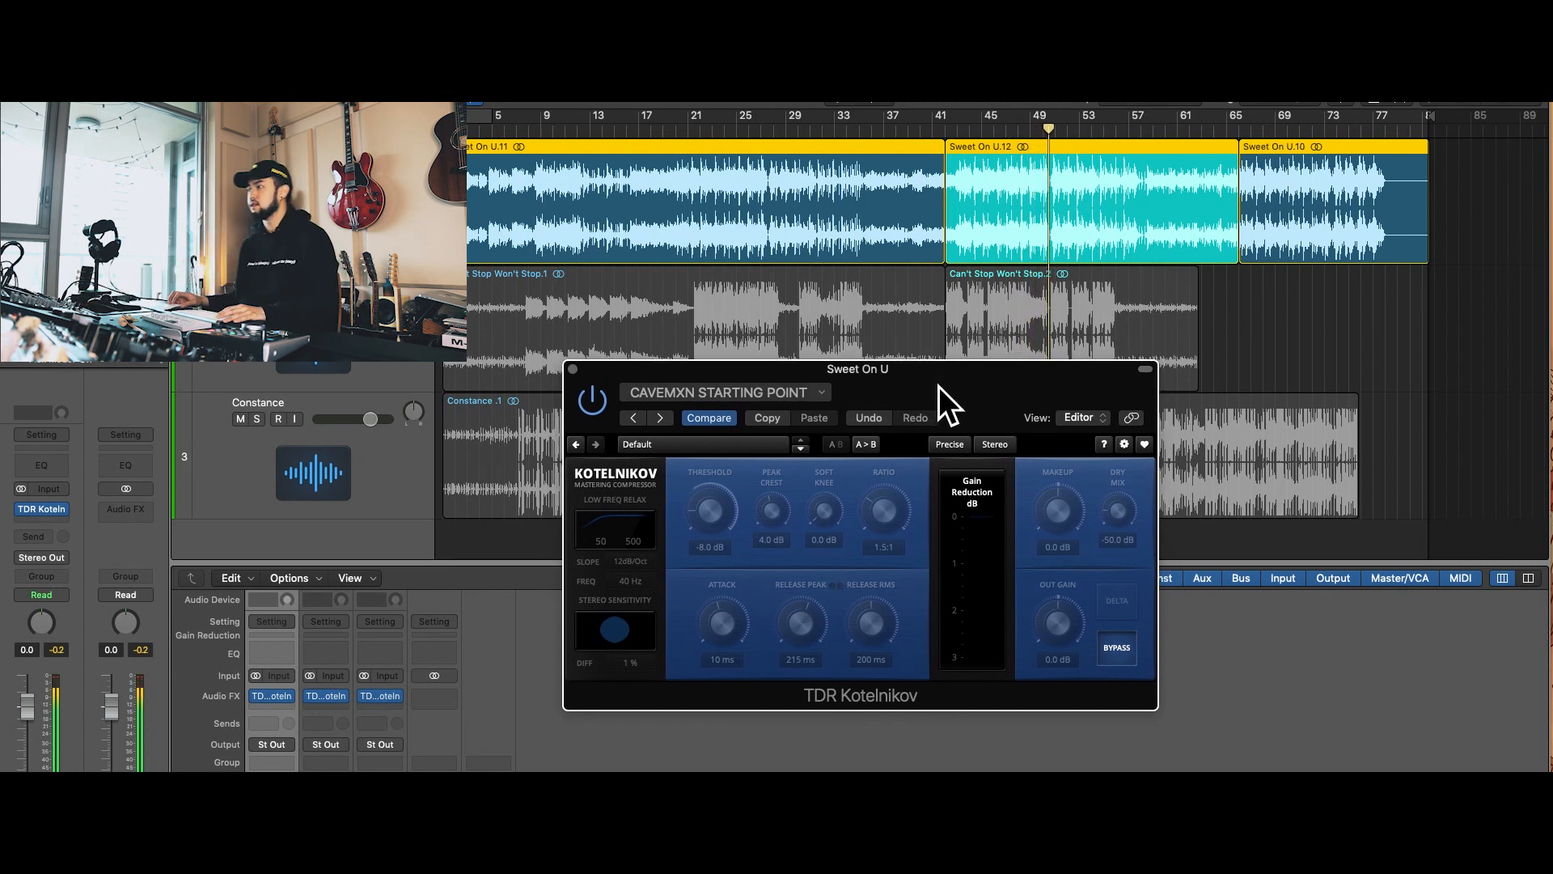
click(946, 130)
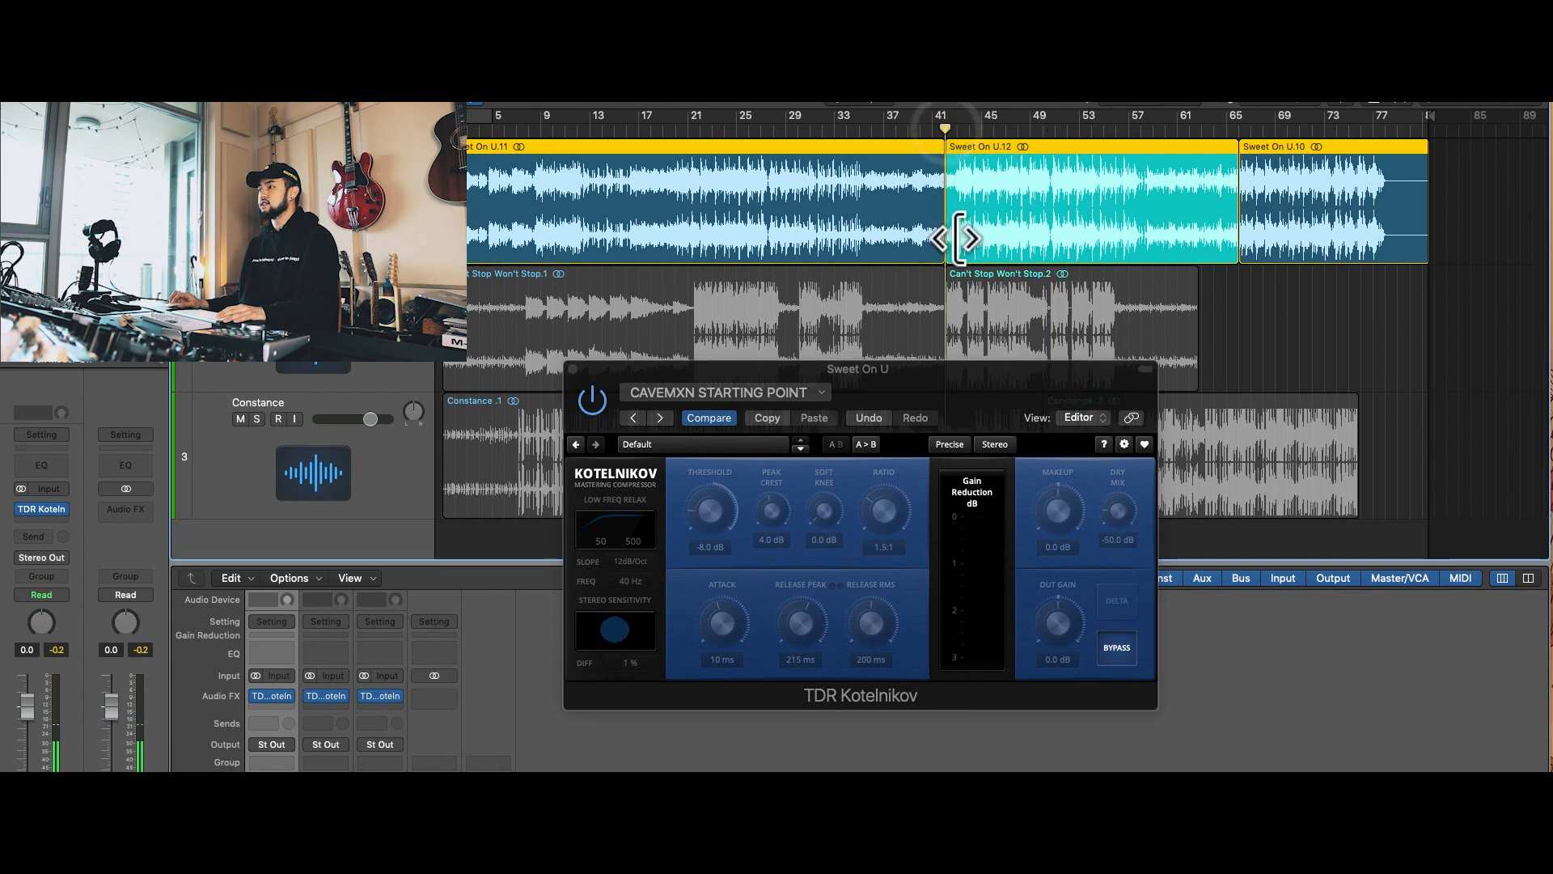
drag(978, 383, 964, 377)
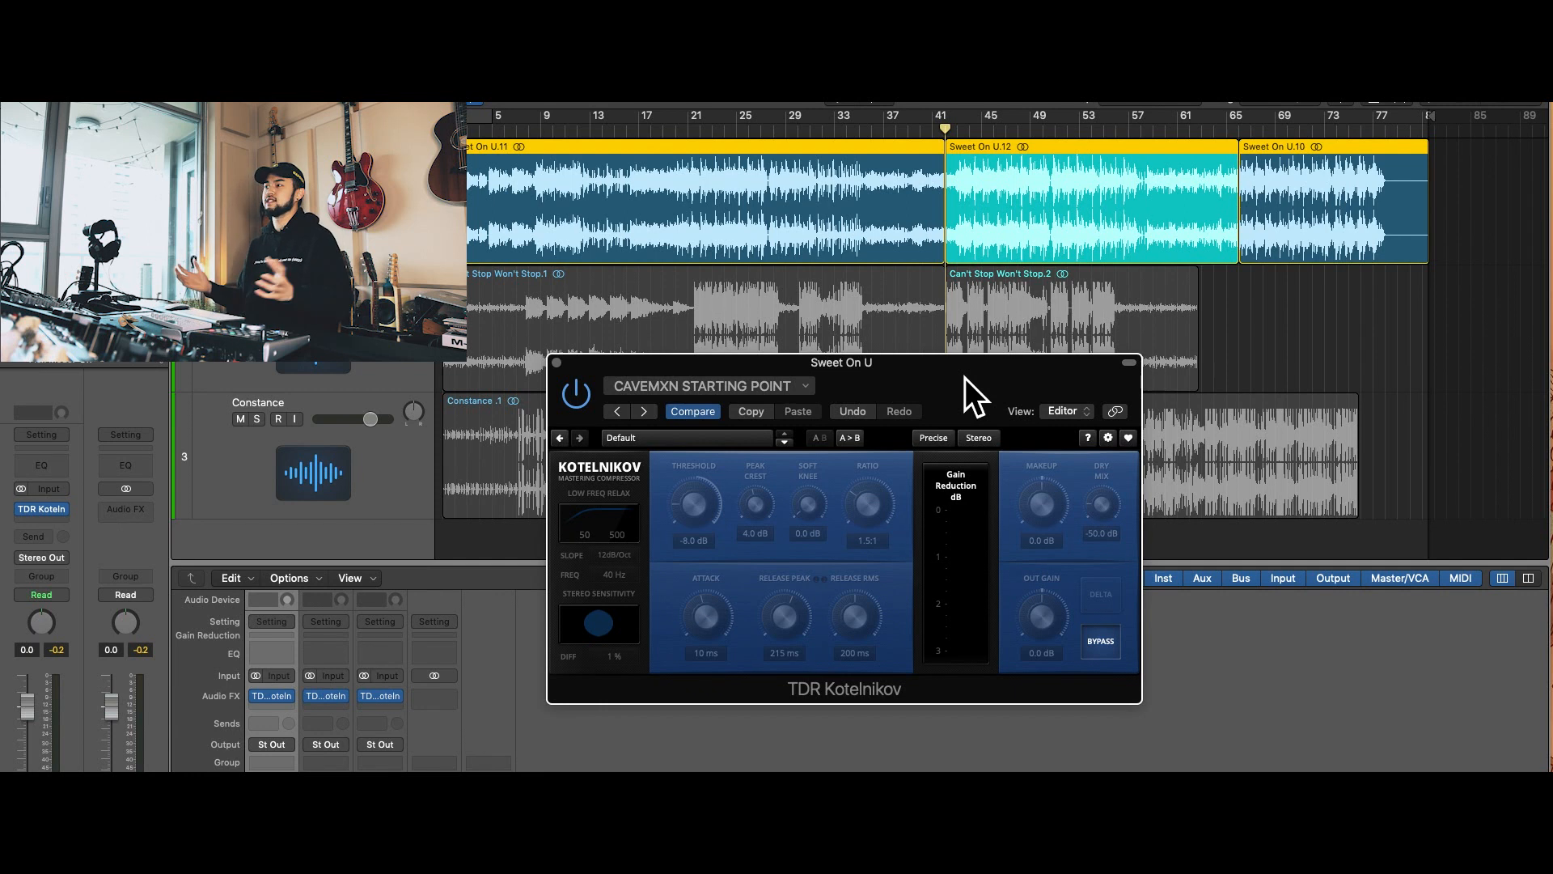
mouse_move(965, 377)
mouse_down()
mouse_move(985, 358)
mouse_move(959, 352)
mouse_up()
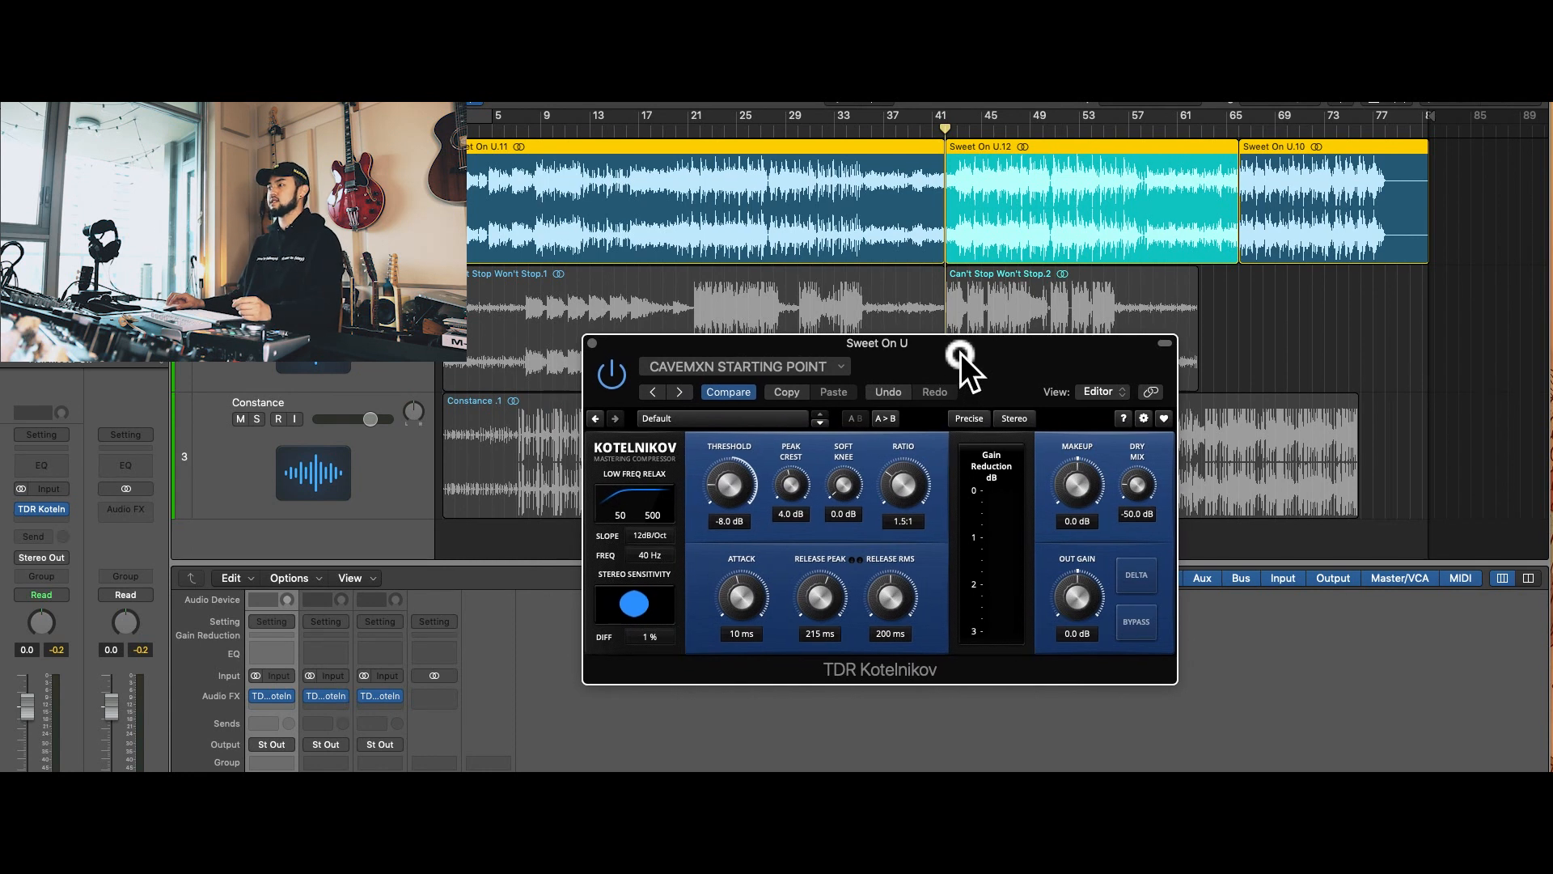
- Try a different compressor threshold and switch between the A and B settings to compare them
drag(736, 487, 777, 308)
click(849, 419)
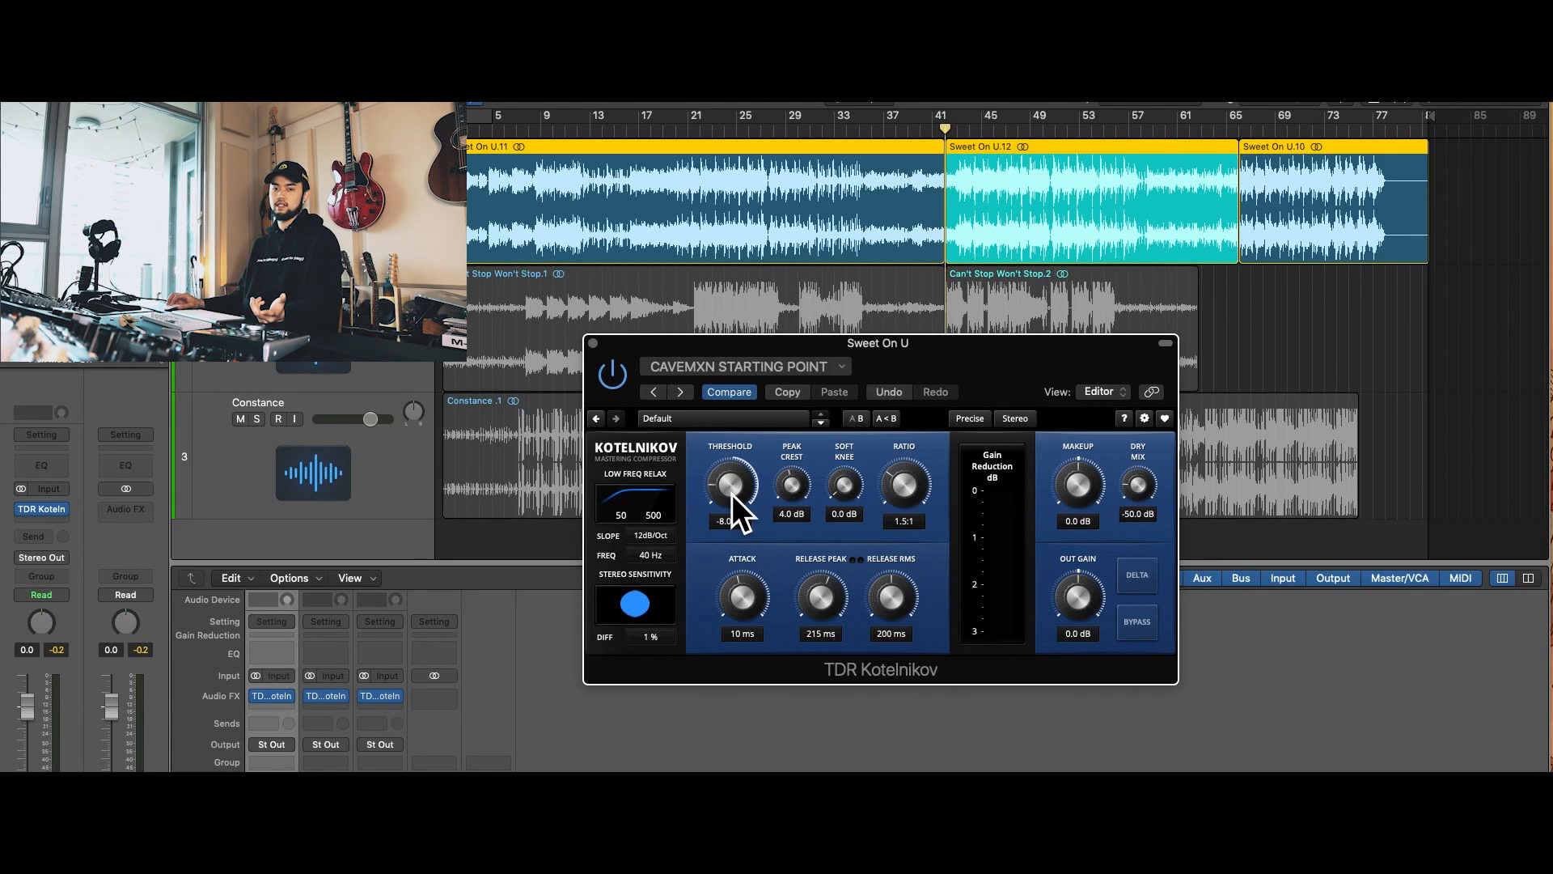
click(854, 420)
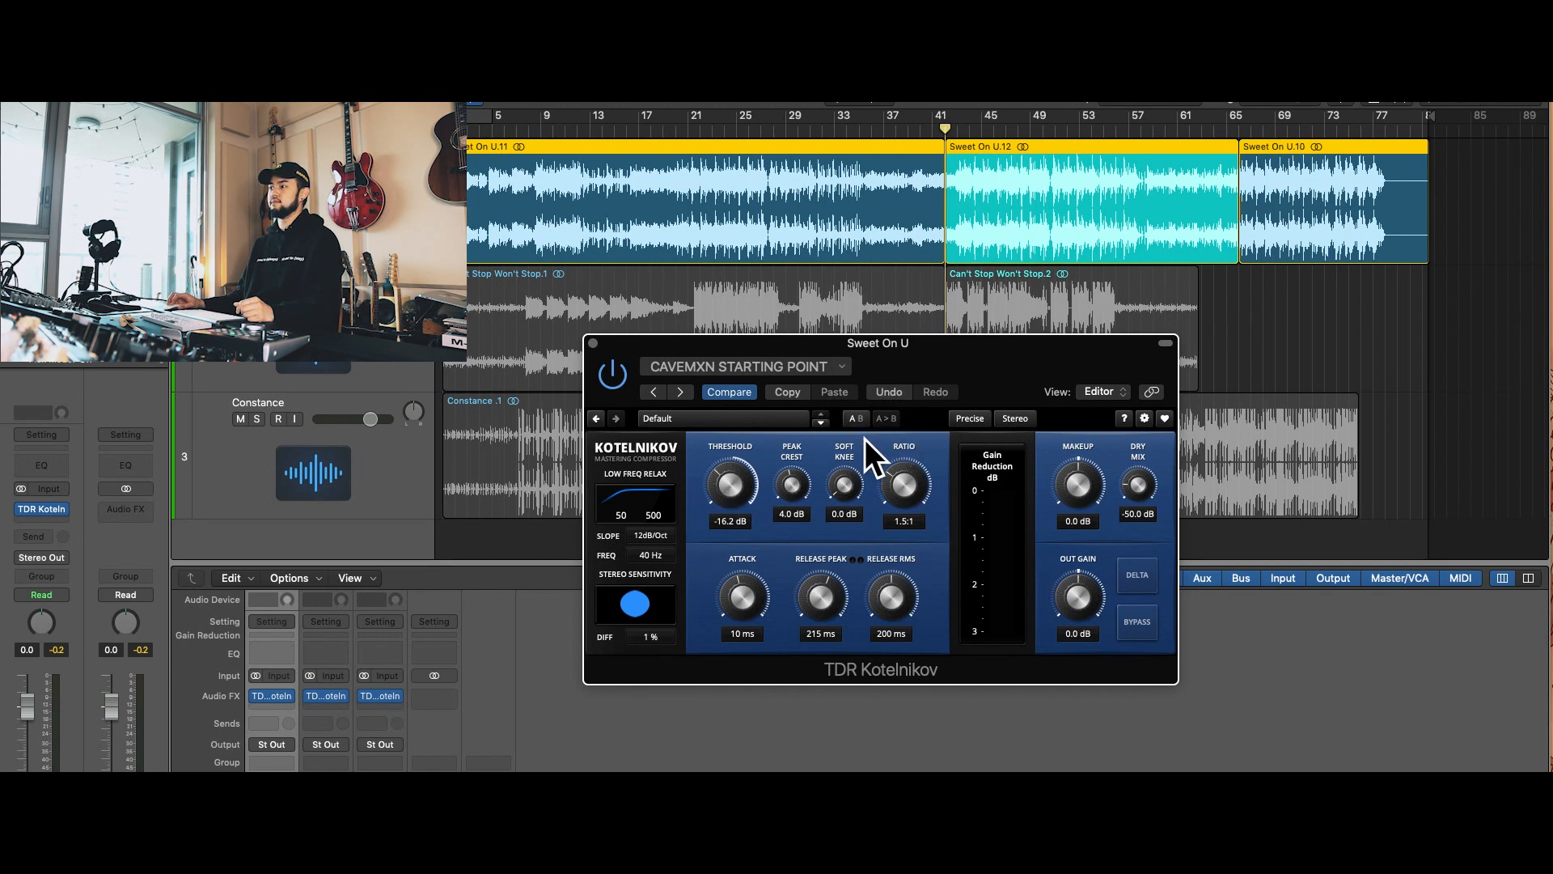
click(854, 419)
click(769, 372)
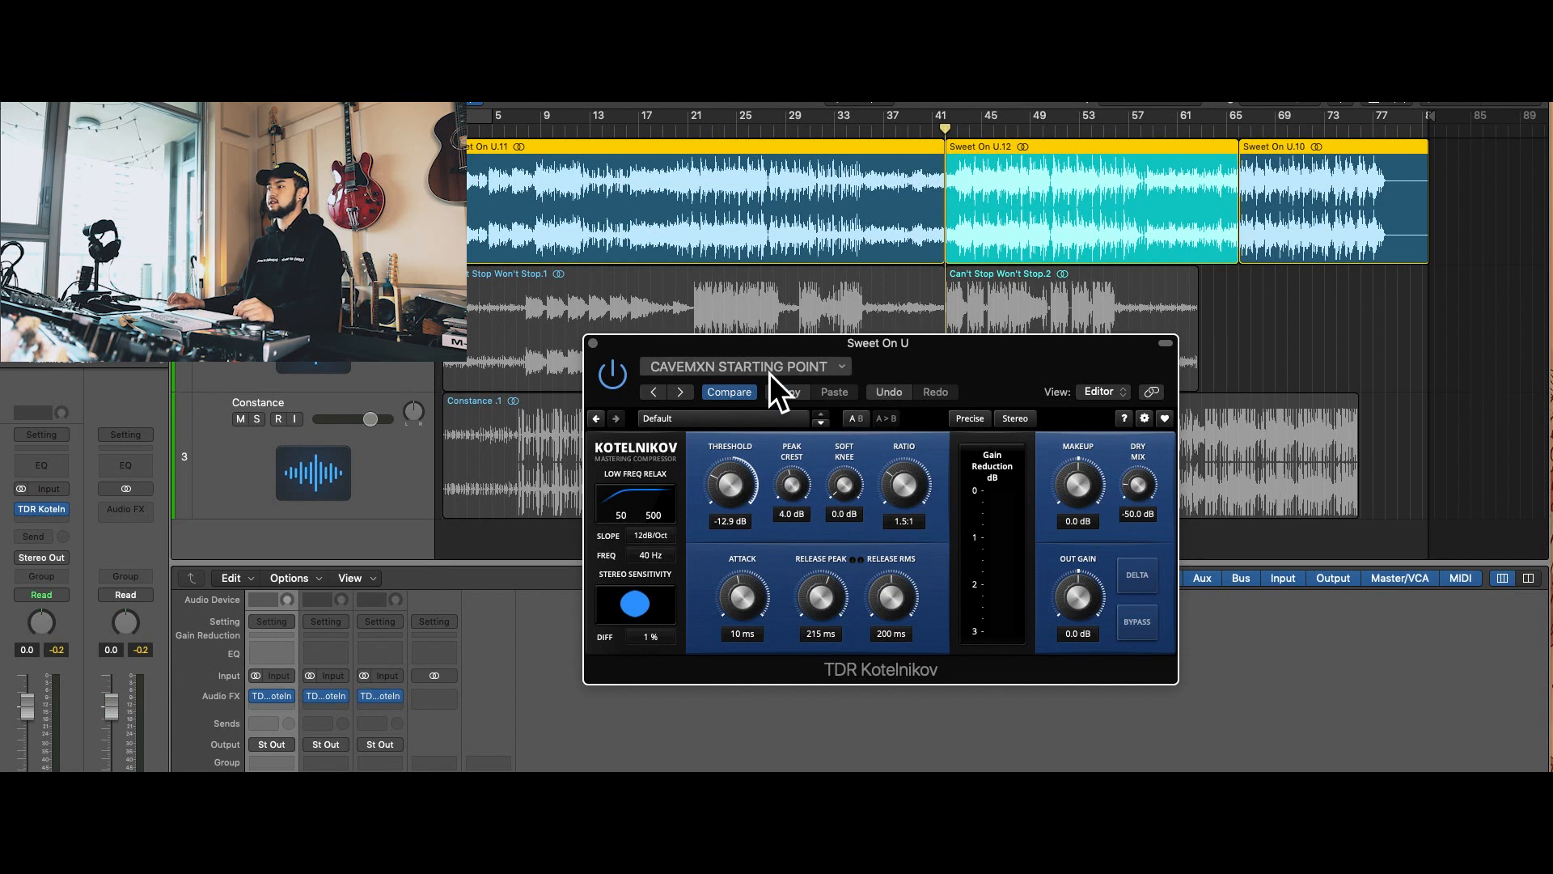
- Play the Sweet On U section and toggle the compressor's bypass on and off to compare the processed and unprocessed sound
click(1136, 622)
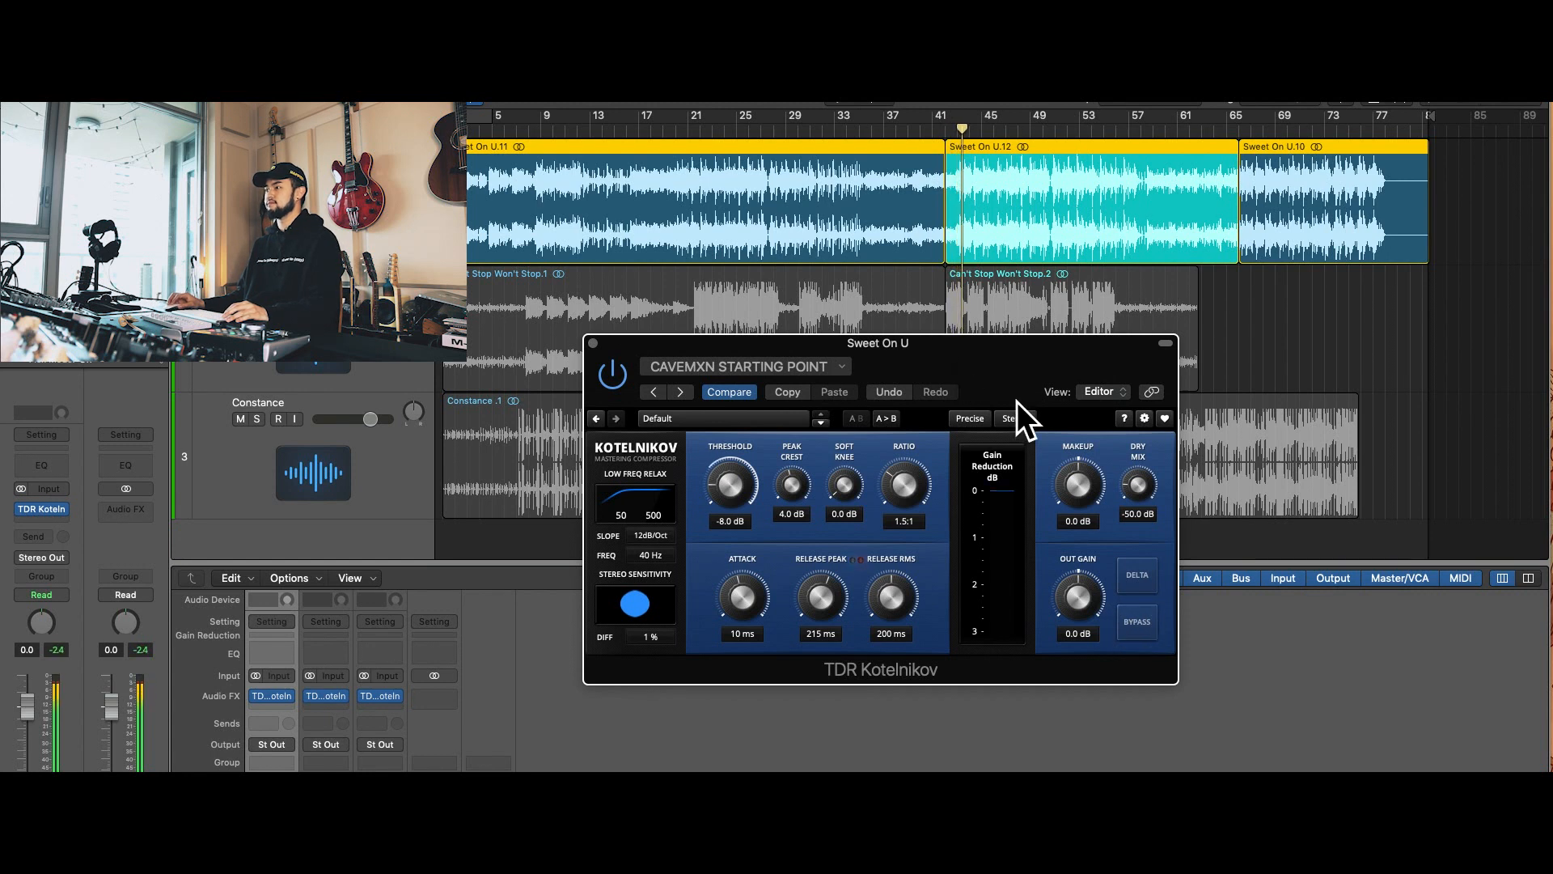
drag(1022, 370, 1031, 372)
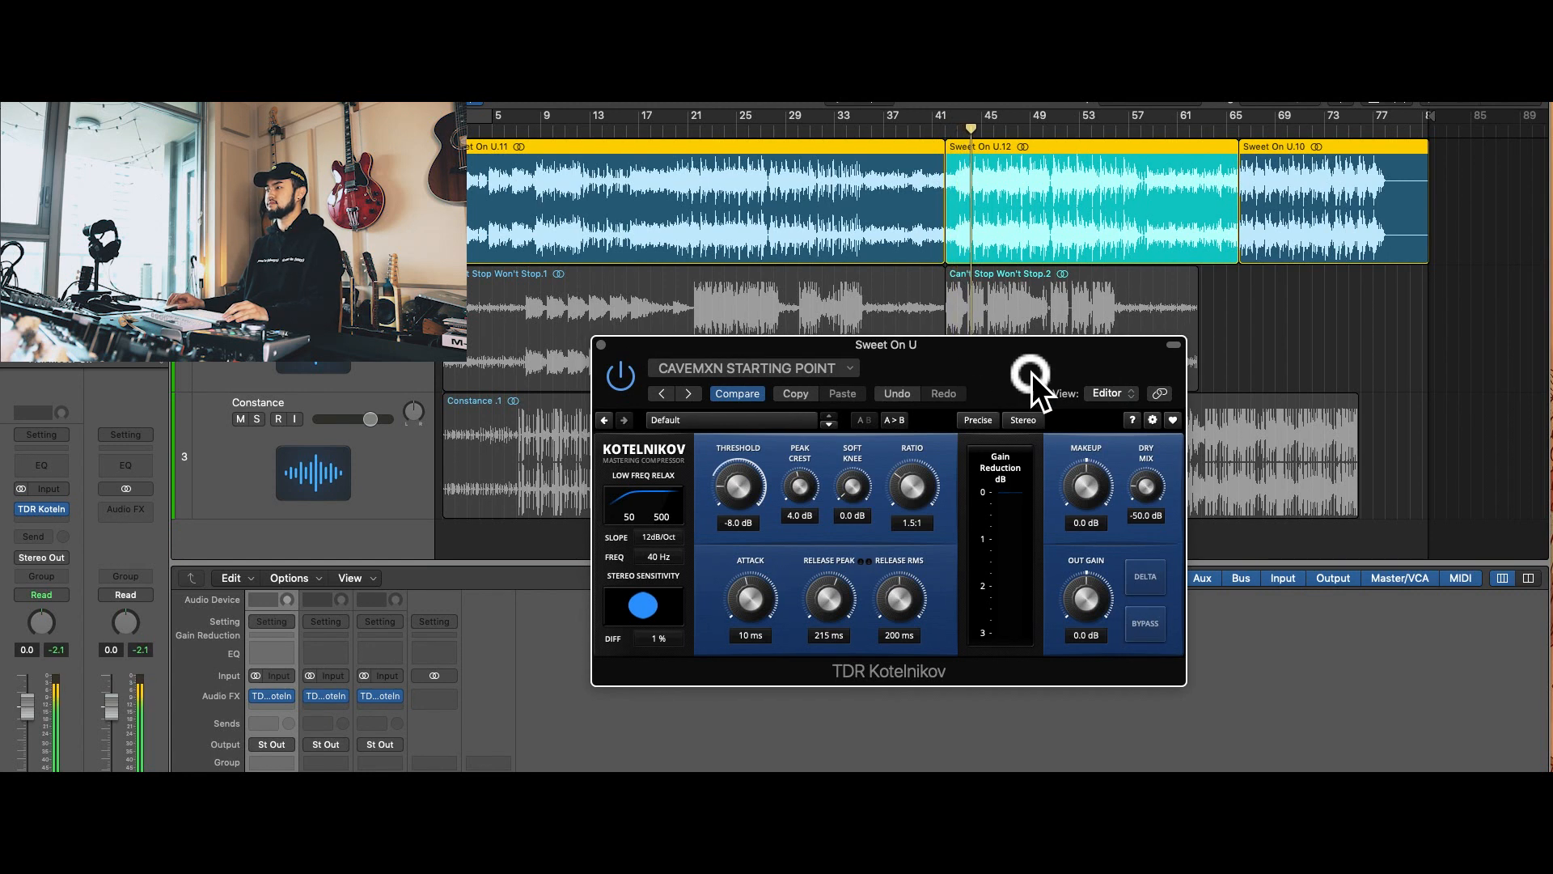
click(1142, 628)
click(1142, 628)
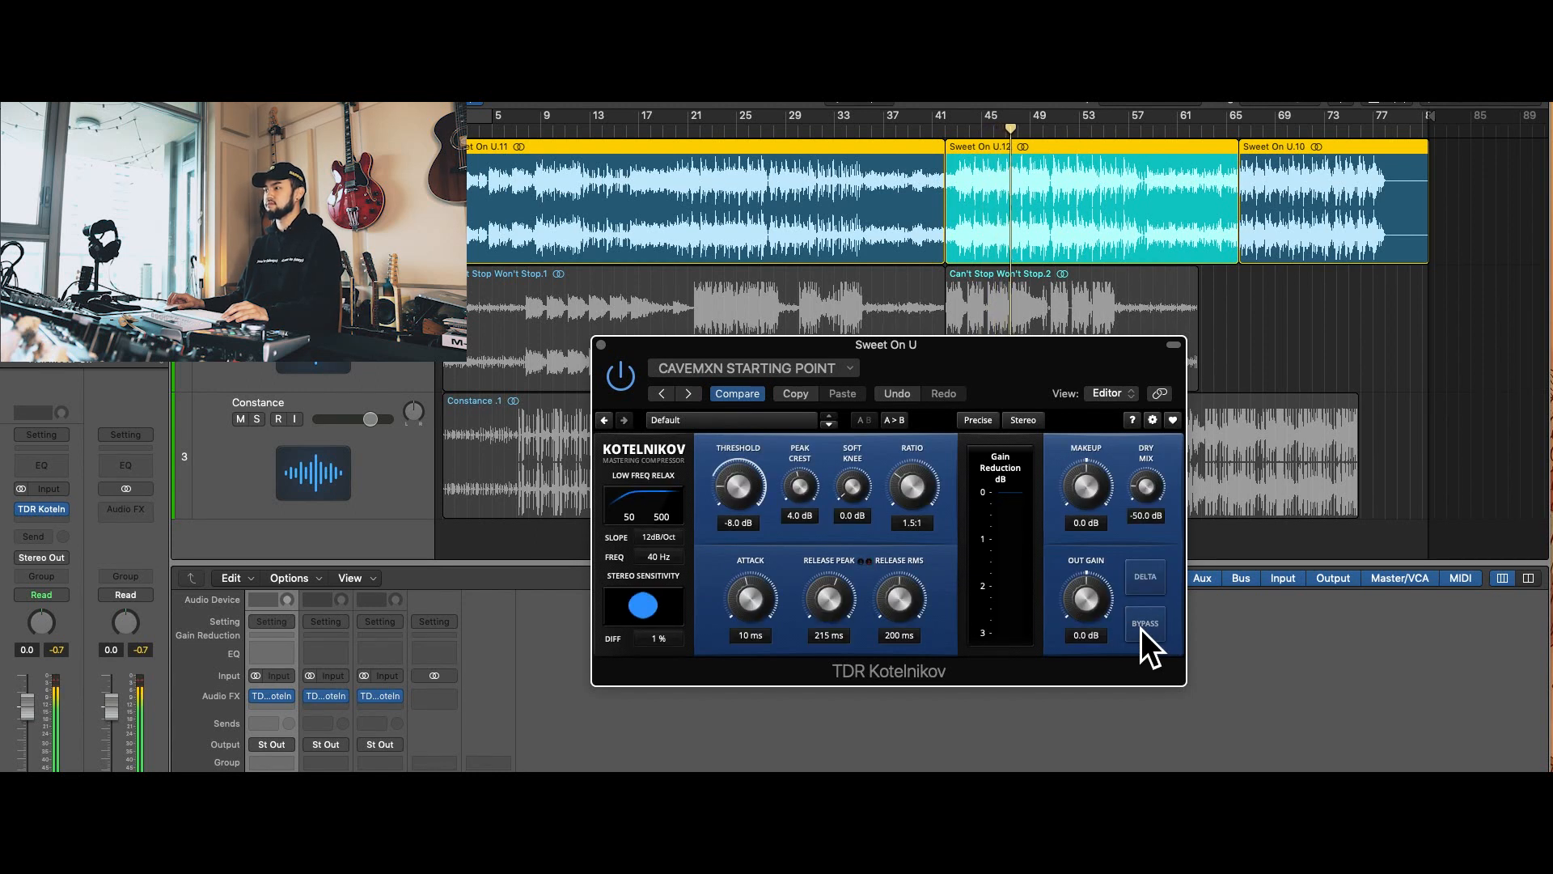
click(1142, 628)
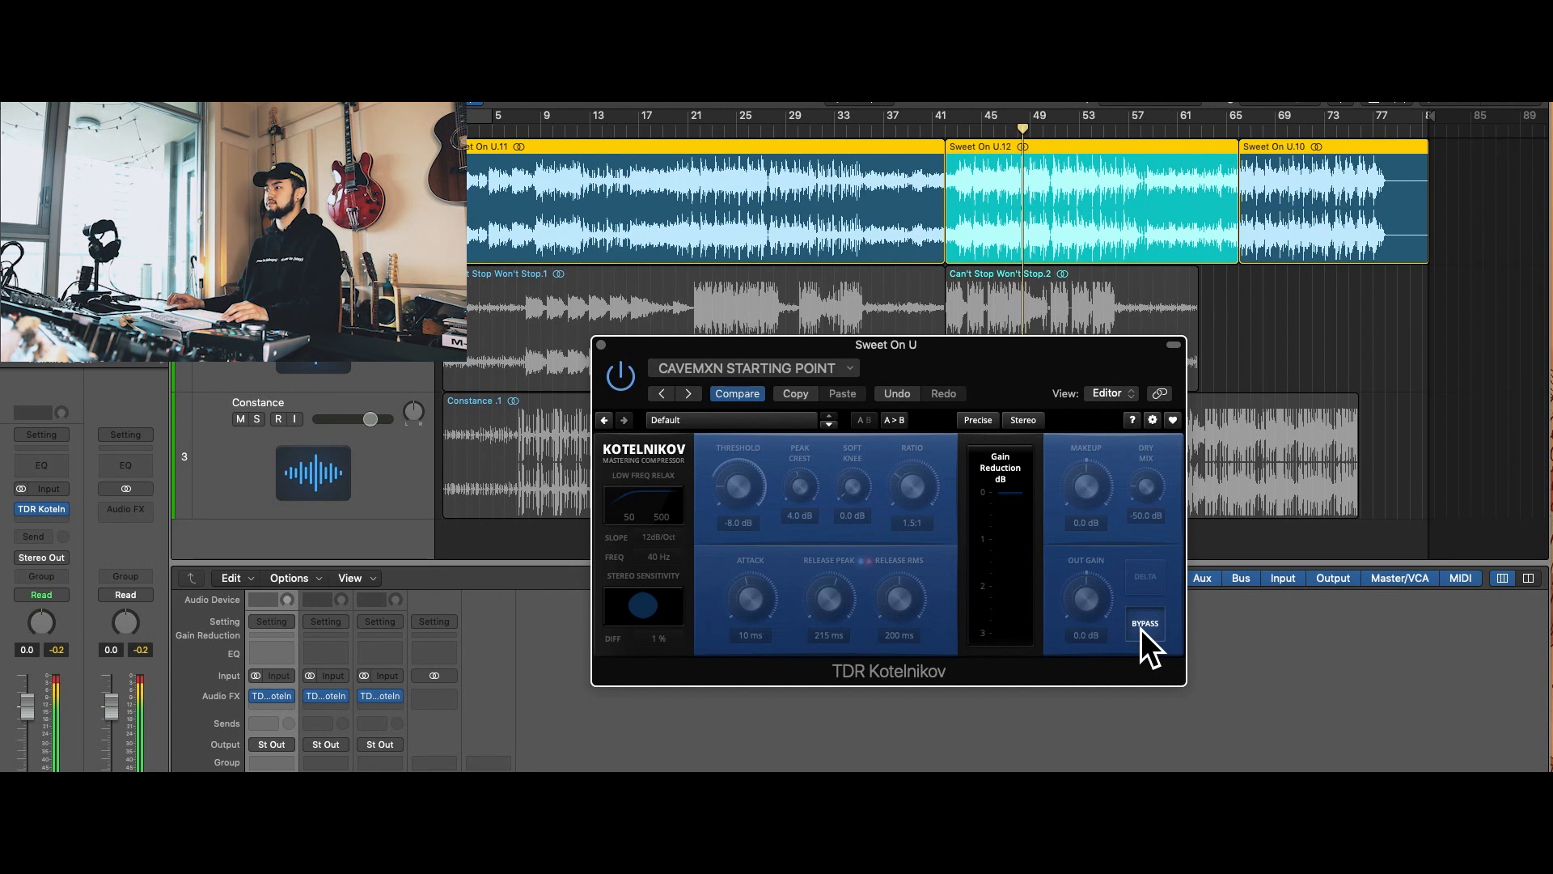
click(1142, 628)
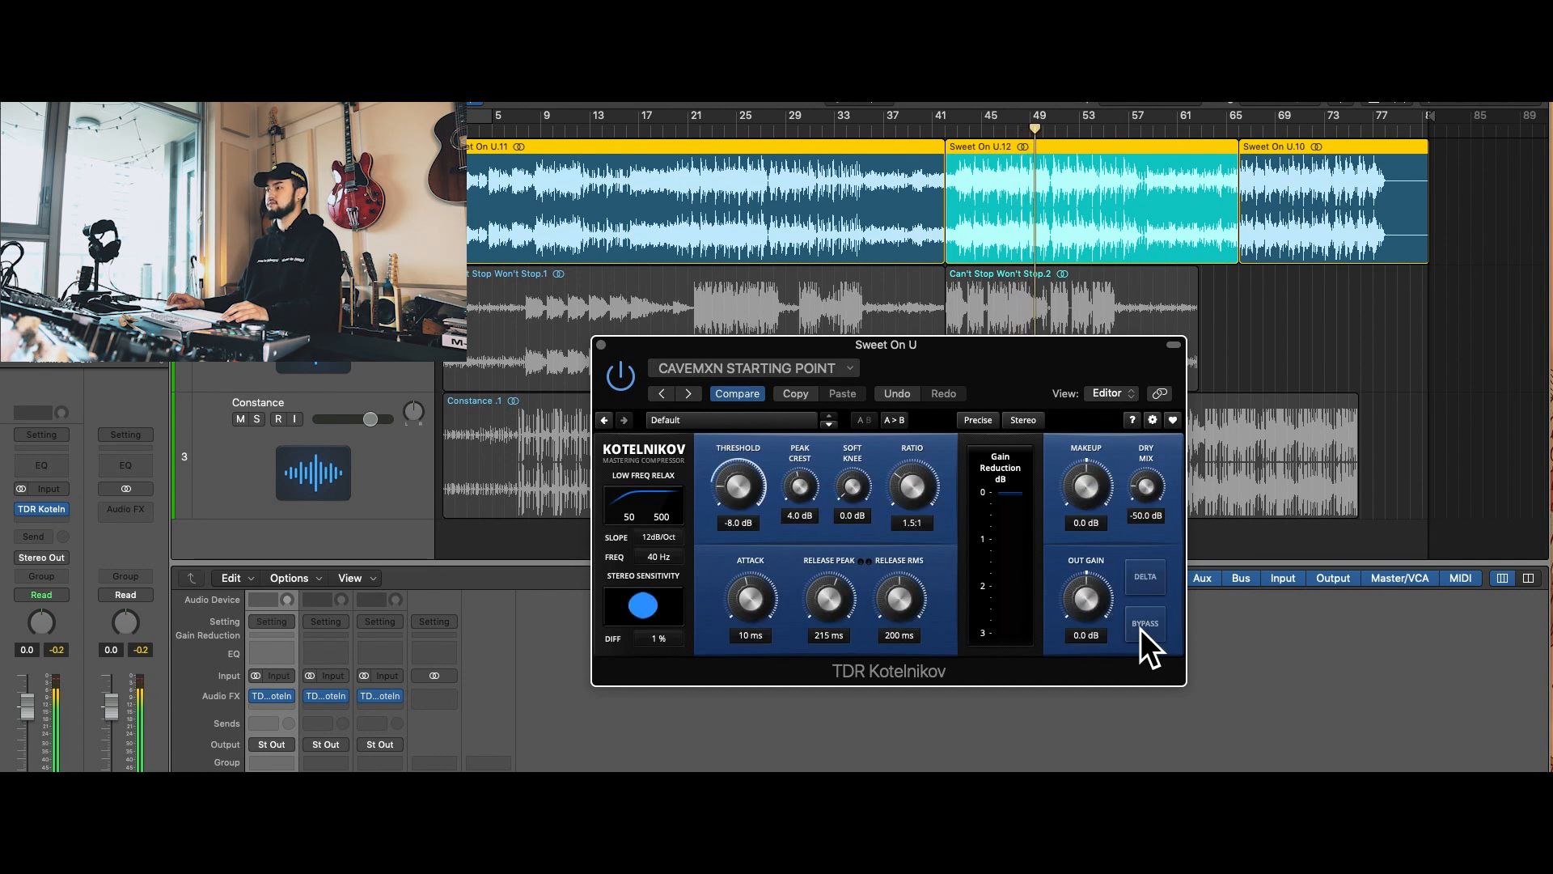
- Bring the channel faders and level meters into view in the mixer and stop playback
scroll(1204, 719, down, 3)
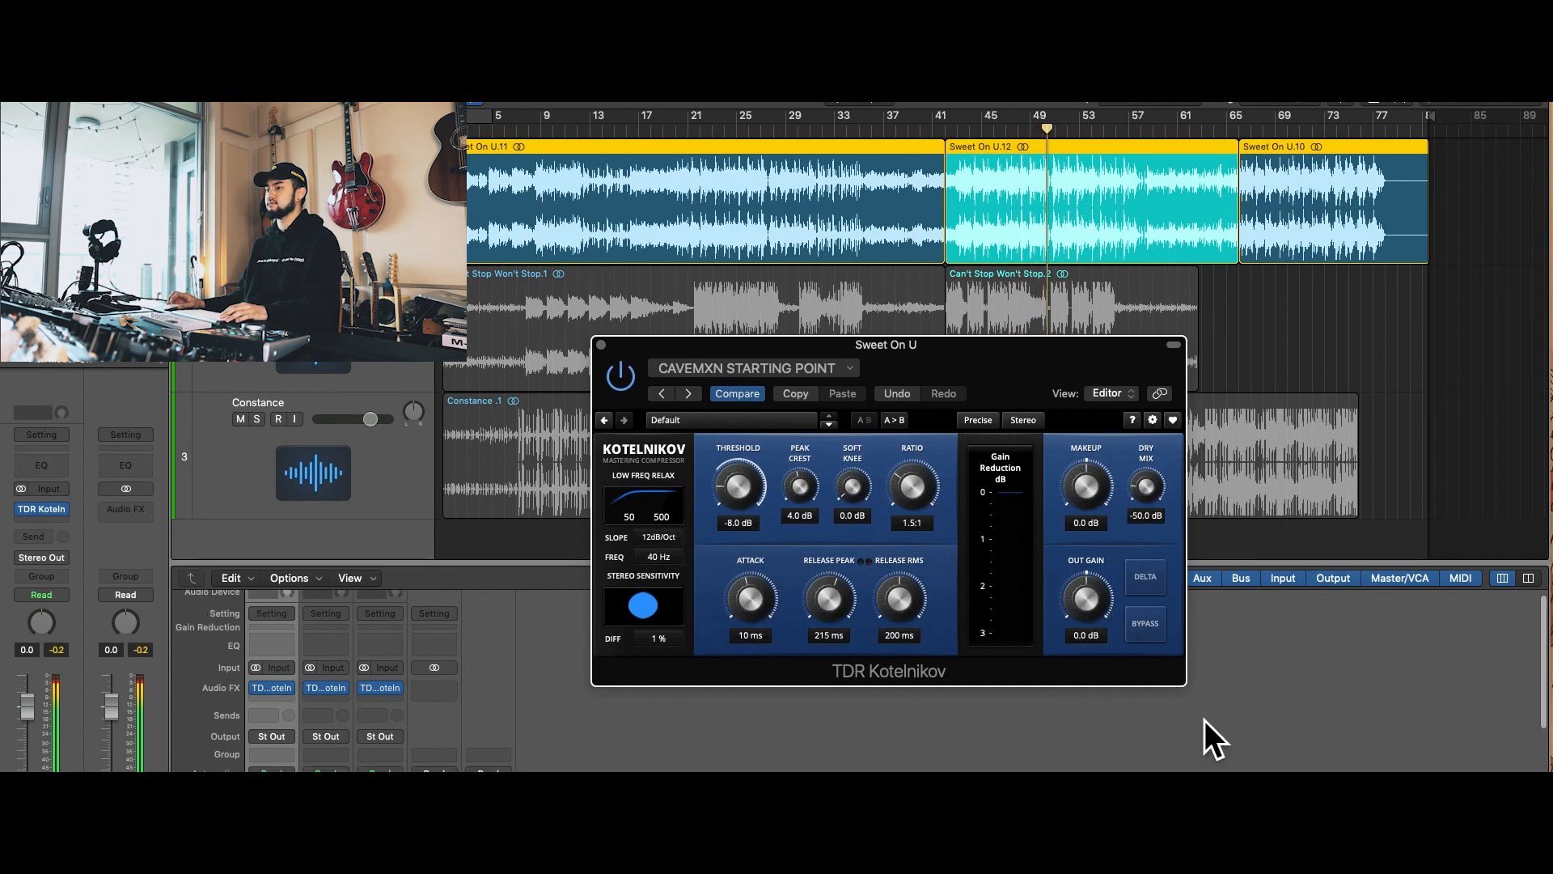
scroll(1205, 720, down, 5)
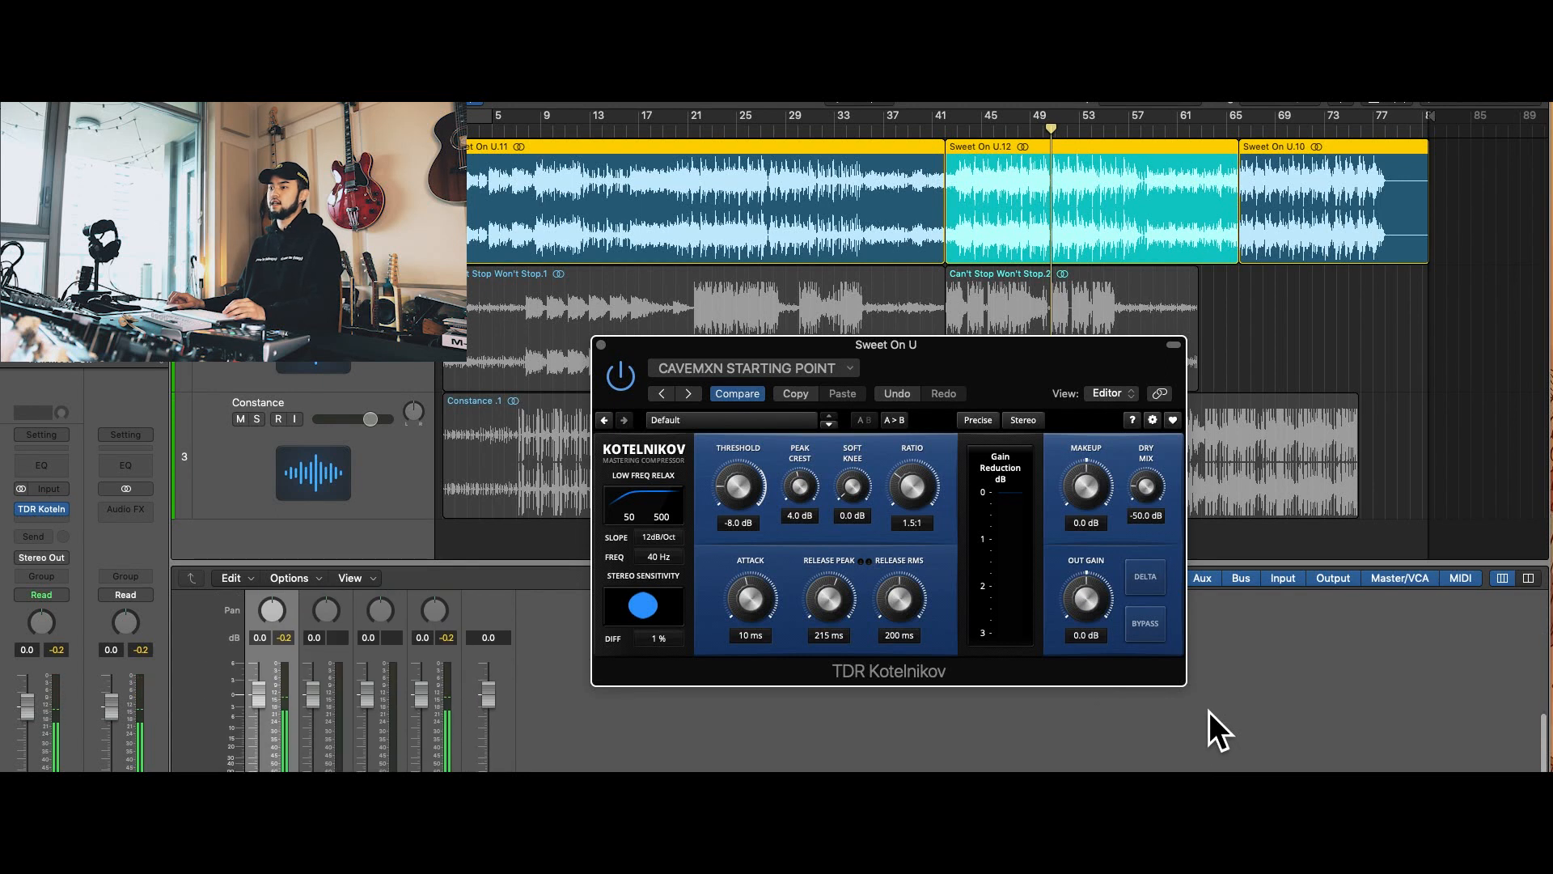
click(1001, 172)
key(space)
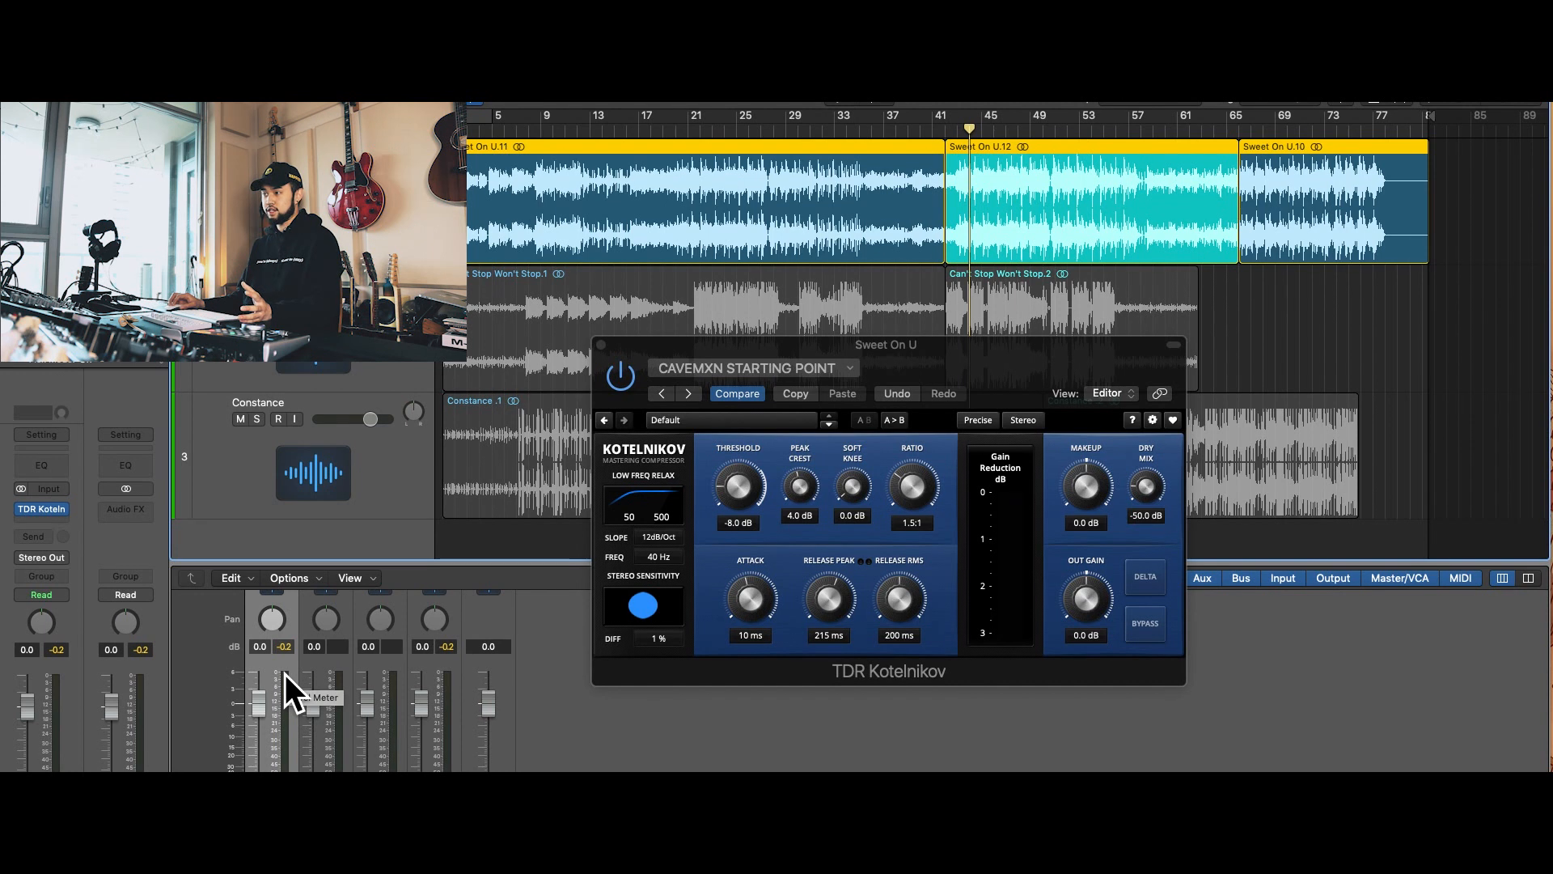
drag(988, 385, 973, 373)
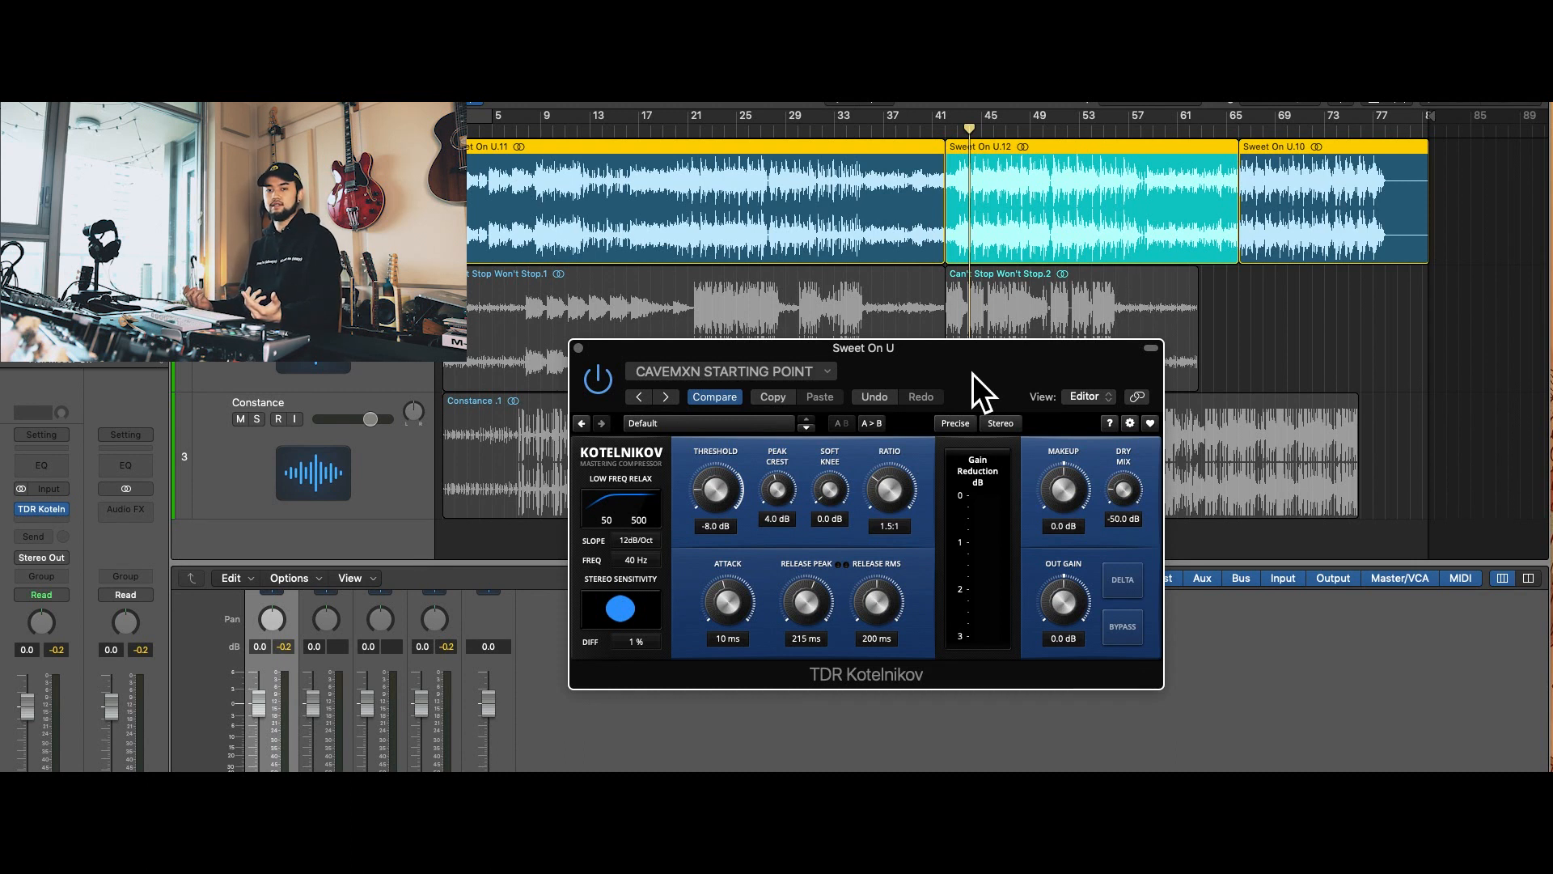
drag(973, 374, 979, 381)
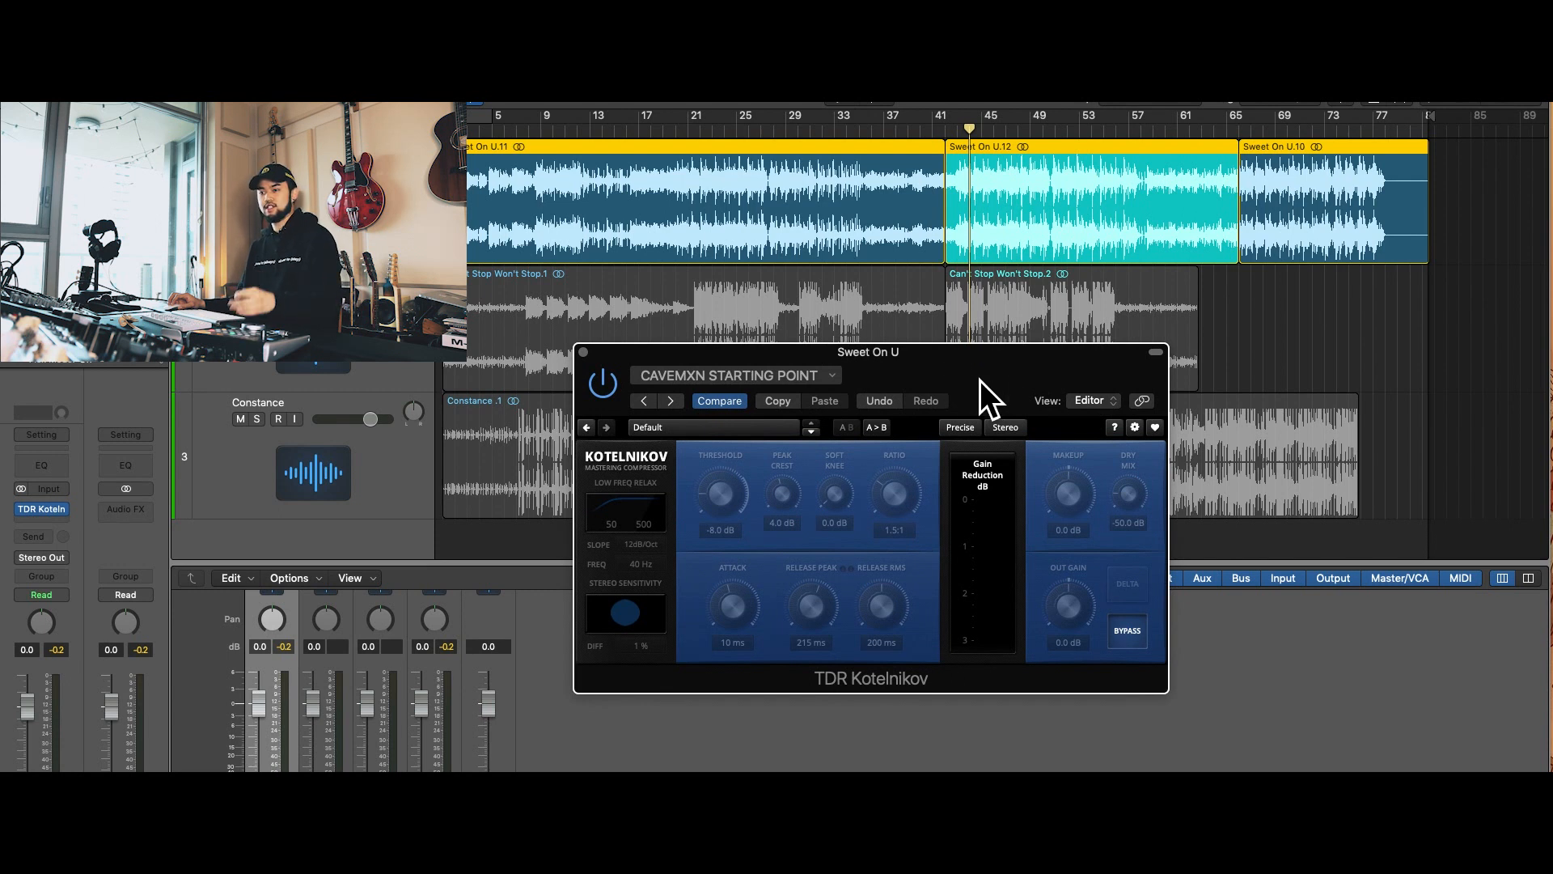
drag(978, 380, 998, 343)
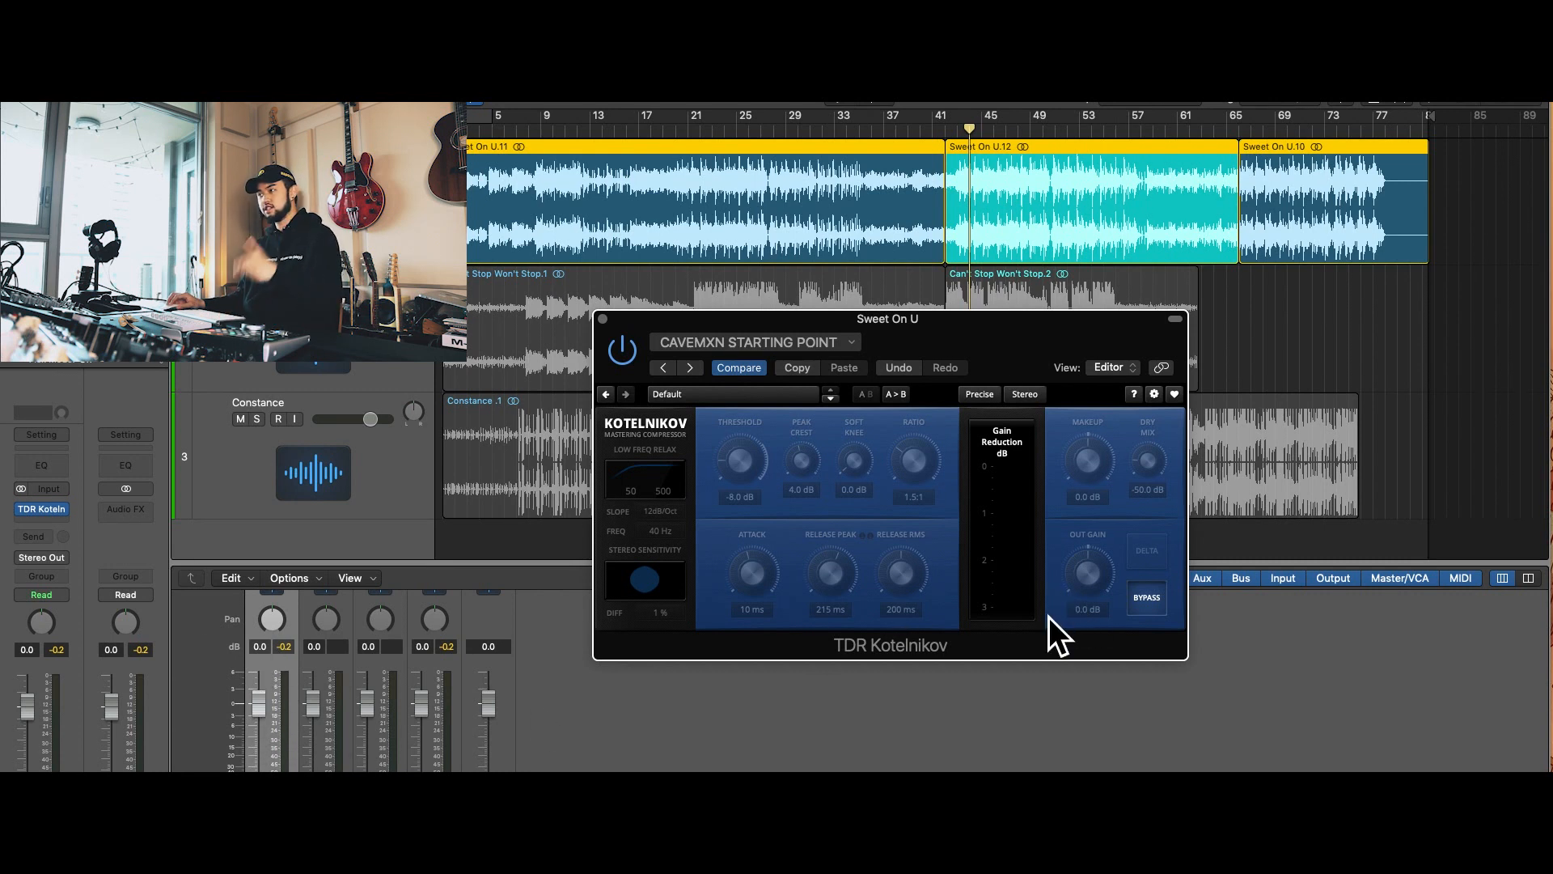
- Play Sweet On U from bar 41 with the compressor bypassed, toggling bypass repeatedly to compare the processed and unprocessed sound
click(947, 128)
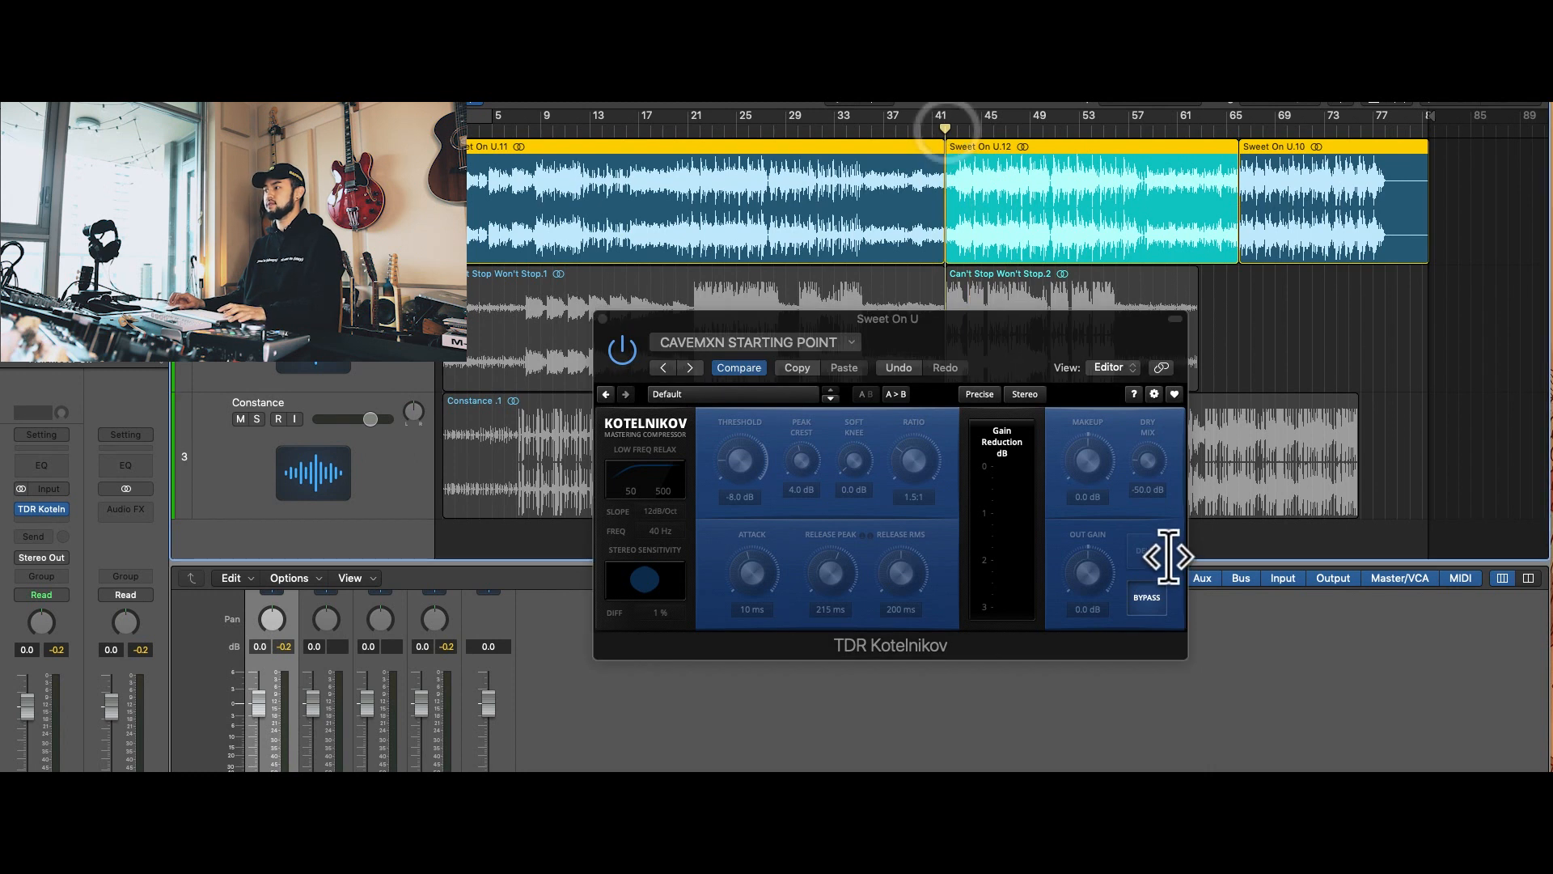
key(space)
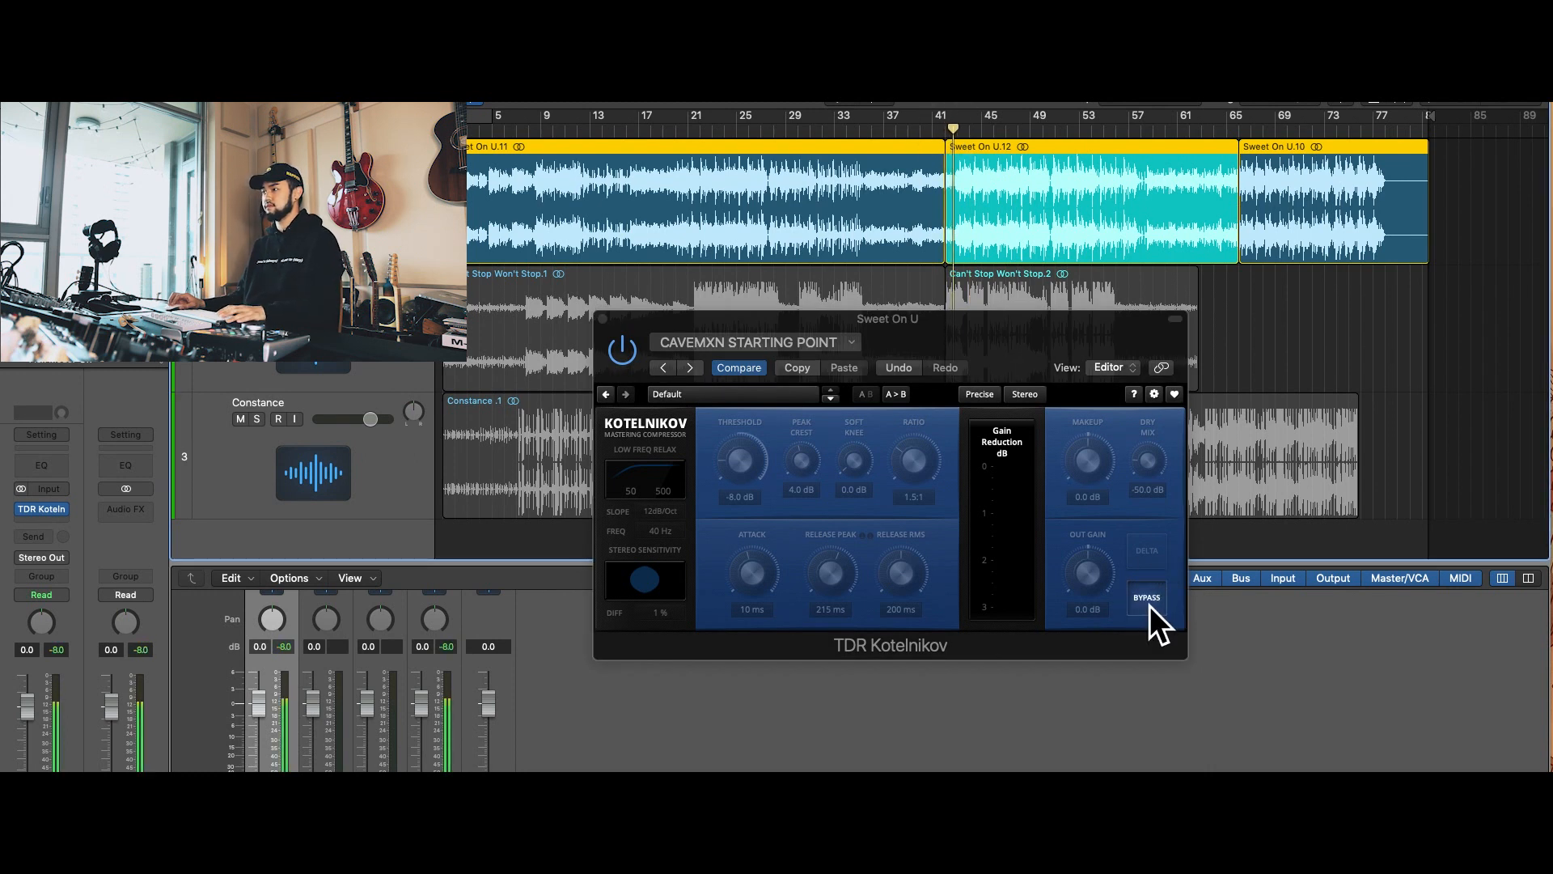
click(1149, 600)
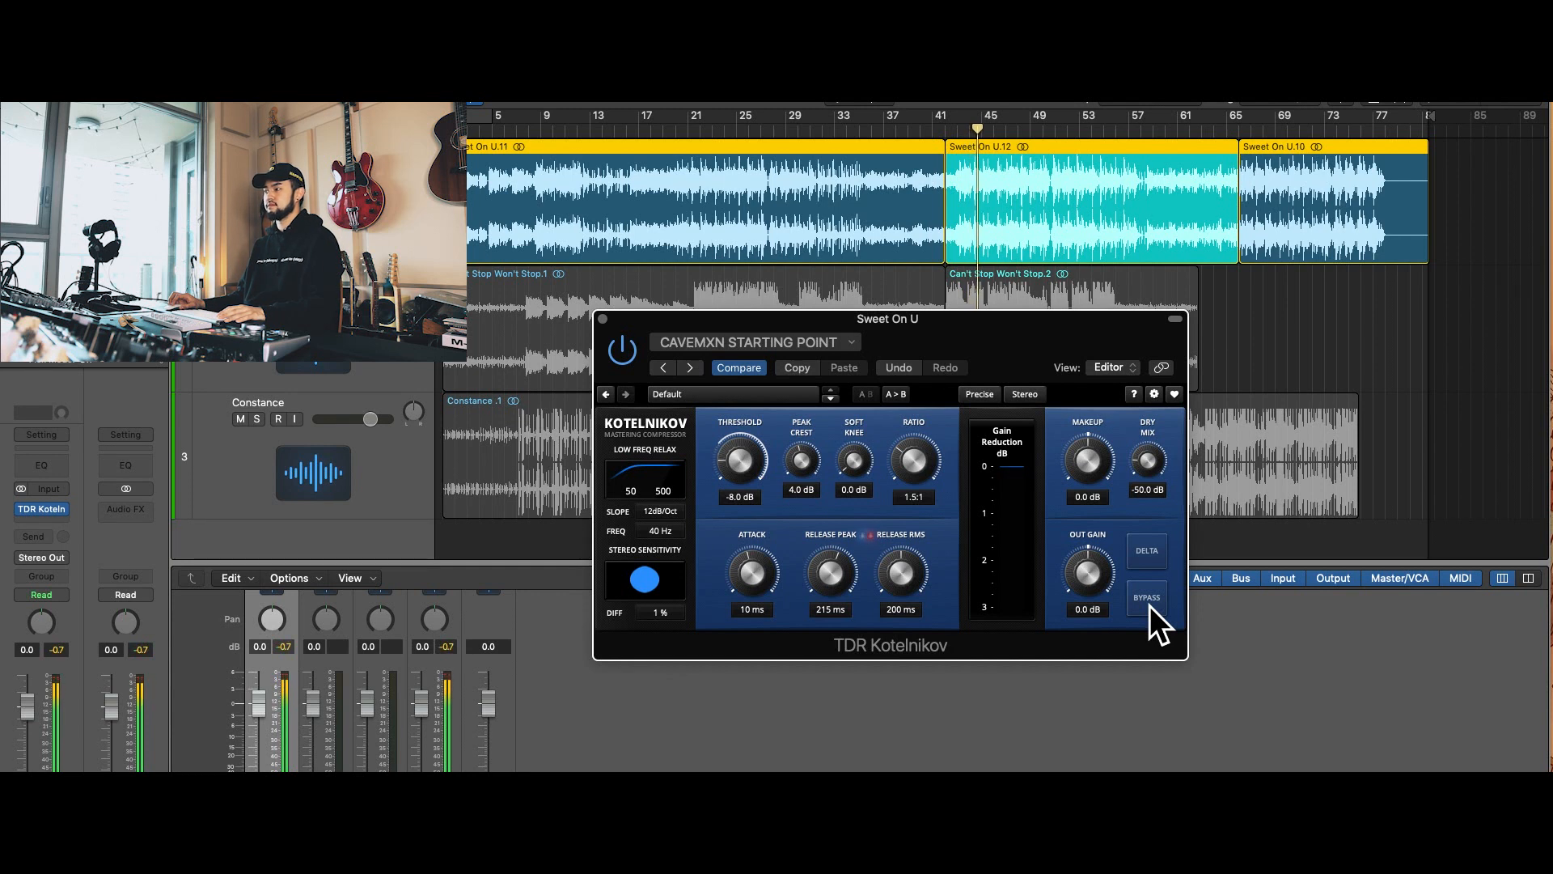
click(1149, 605)
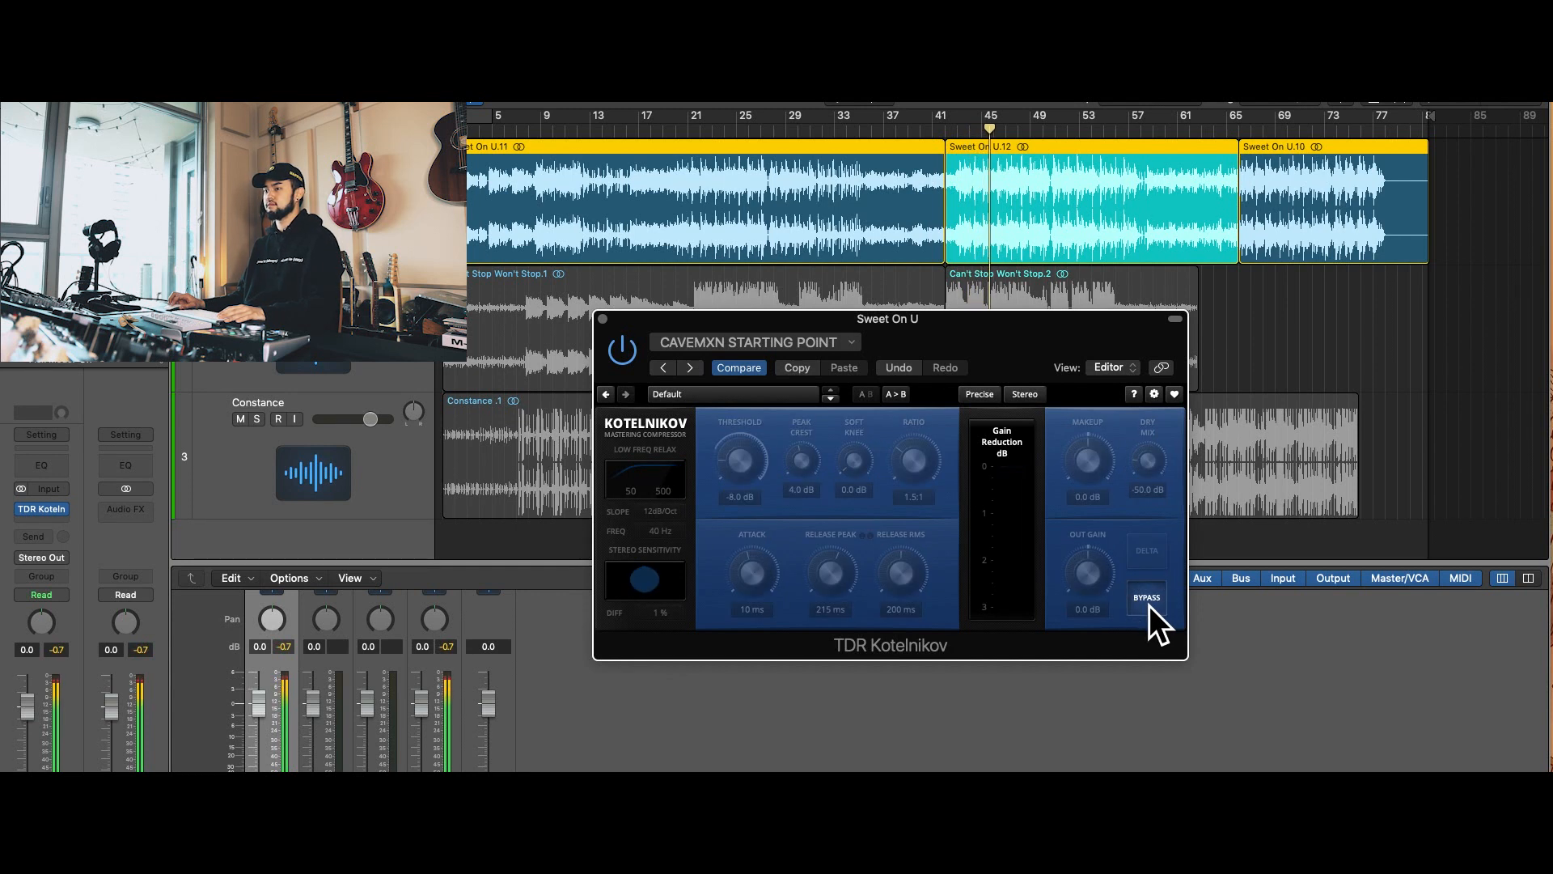
click(1148, 605)
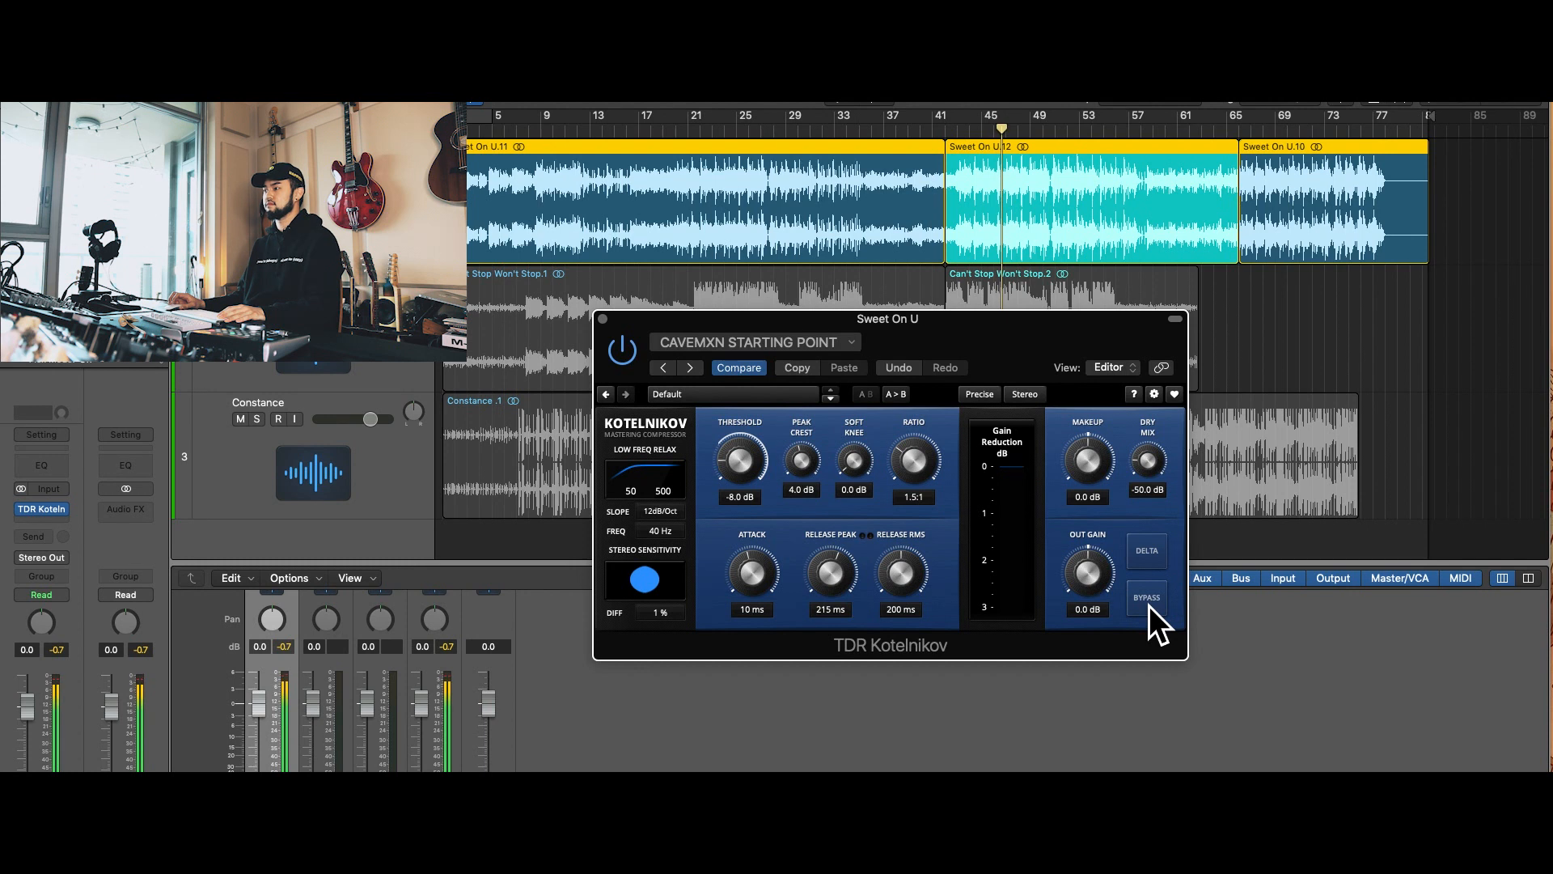
click(1148, 605)
click(1148, 605)
drag(1029, 353, 1059, 395)
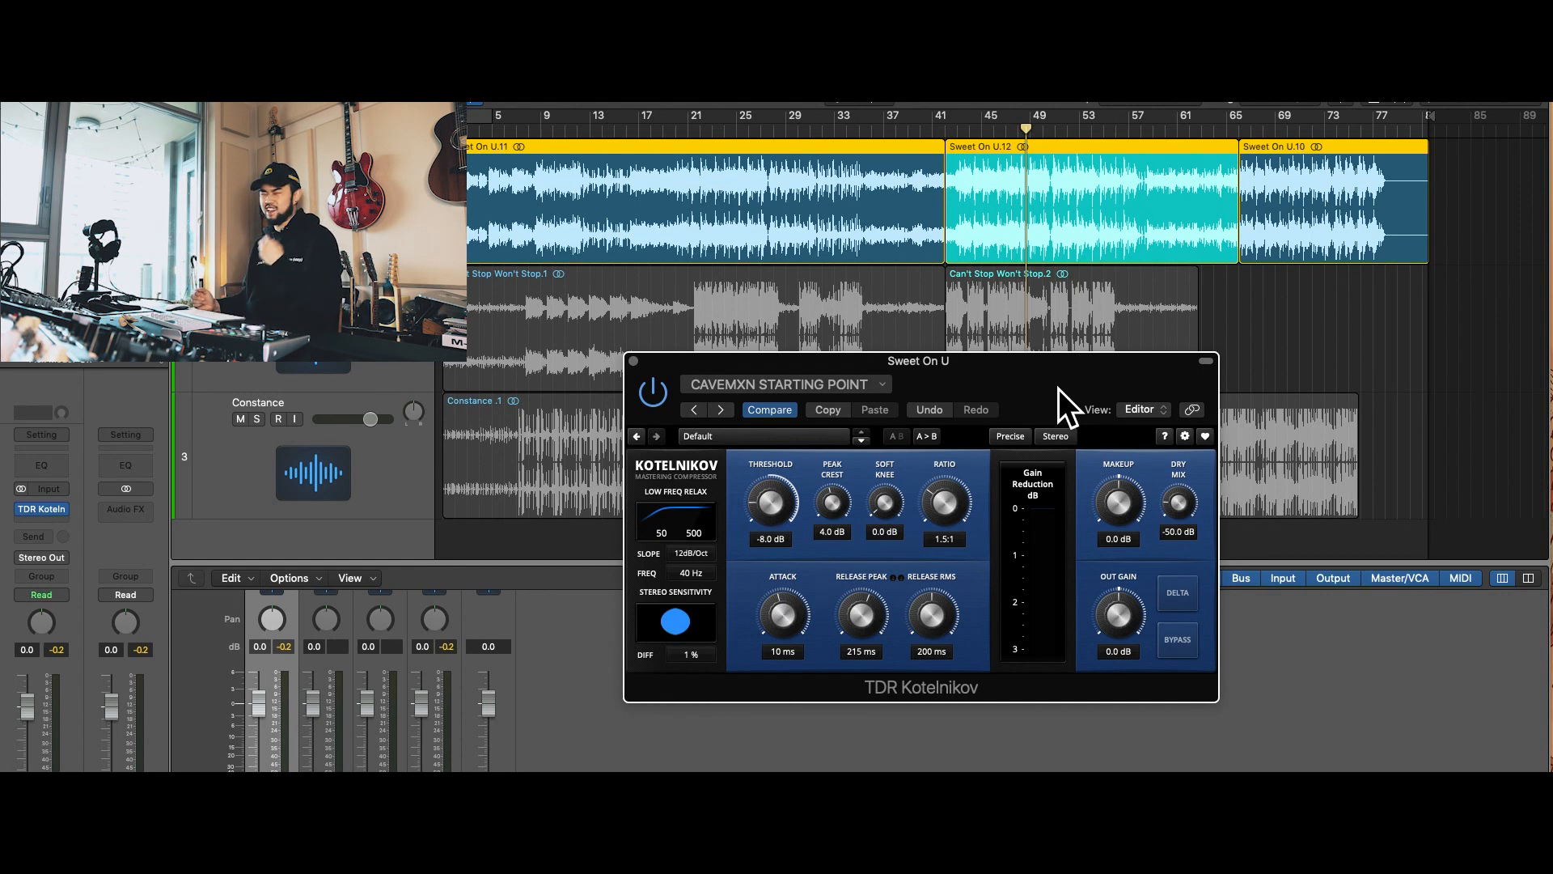
drag(1058, 388, 1036, 393)
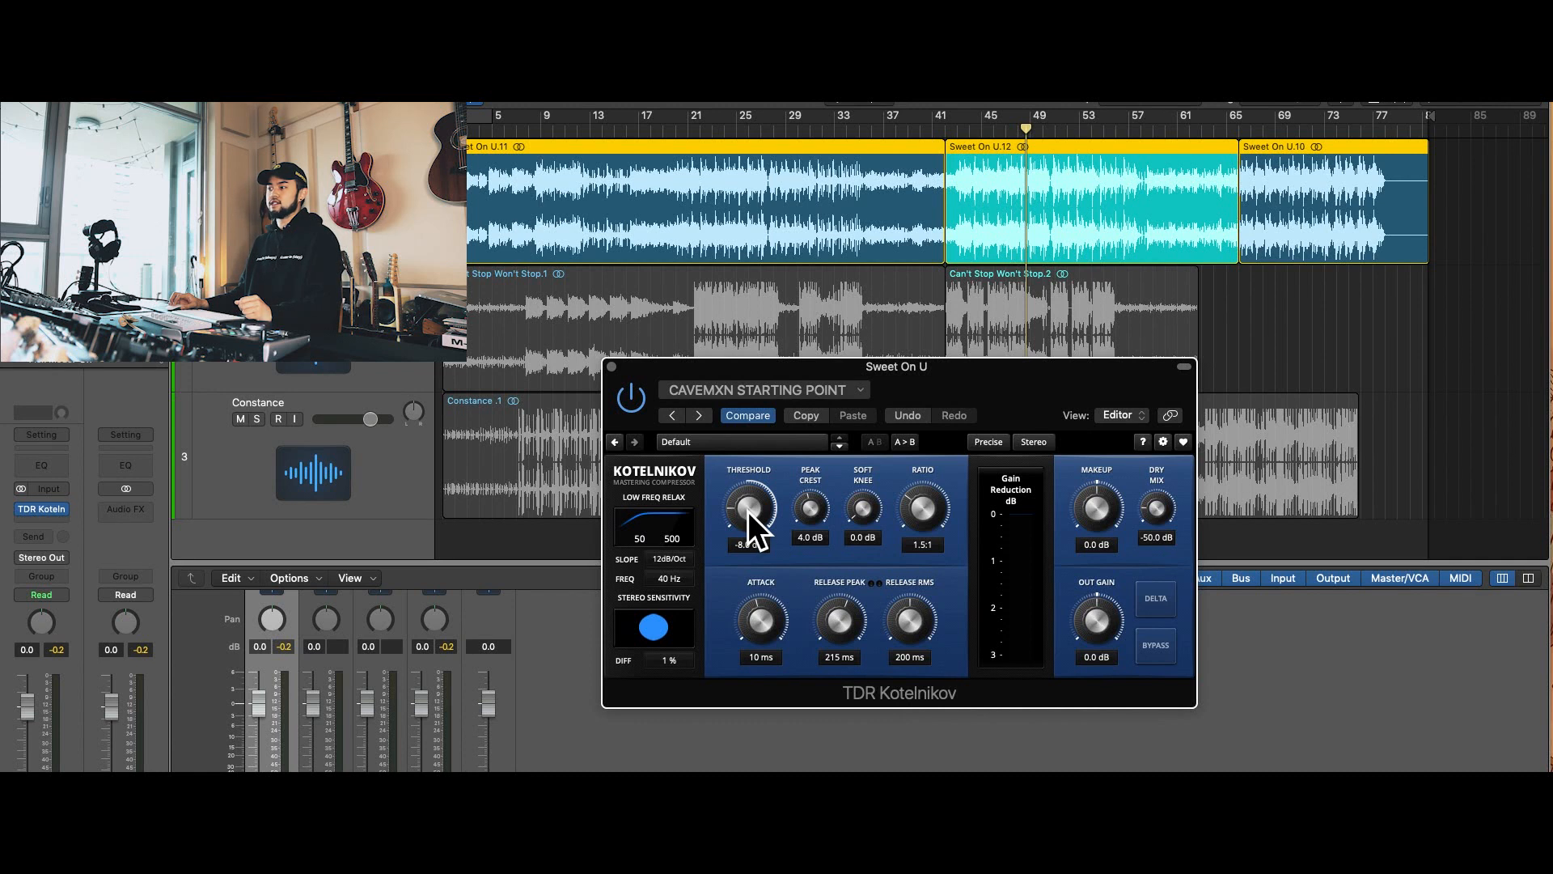
drag(996, 389, 1008, 386)
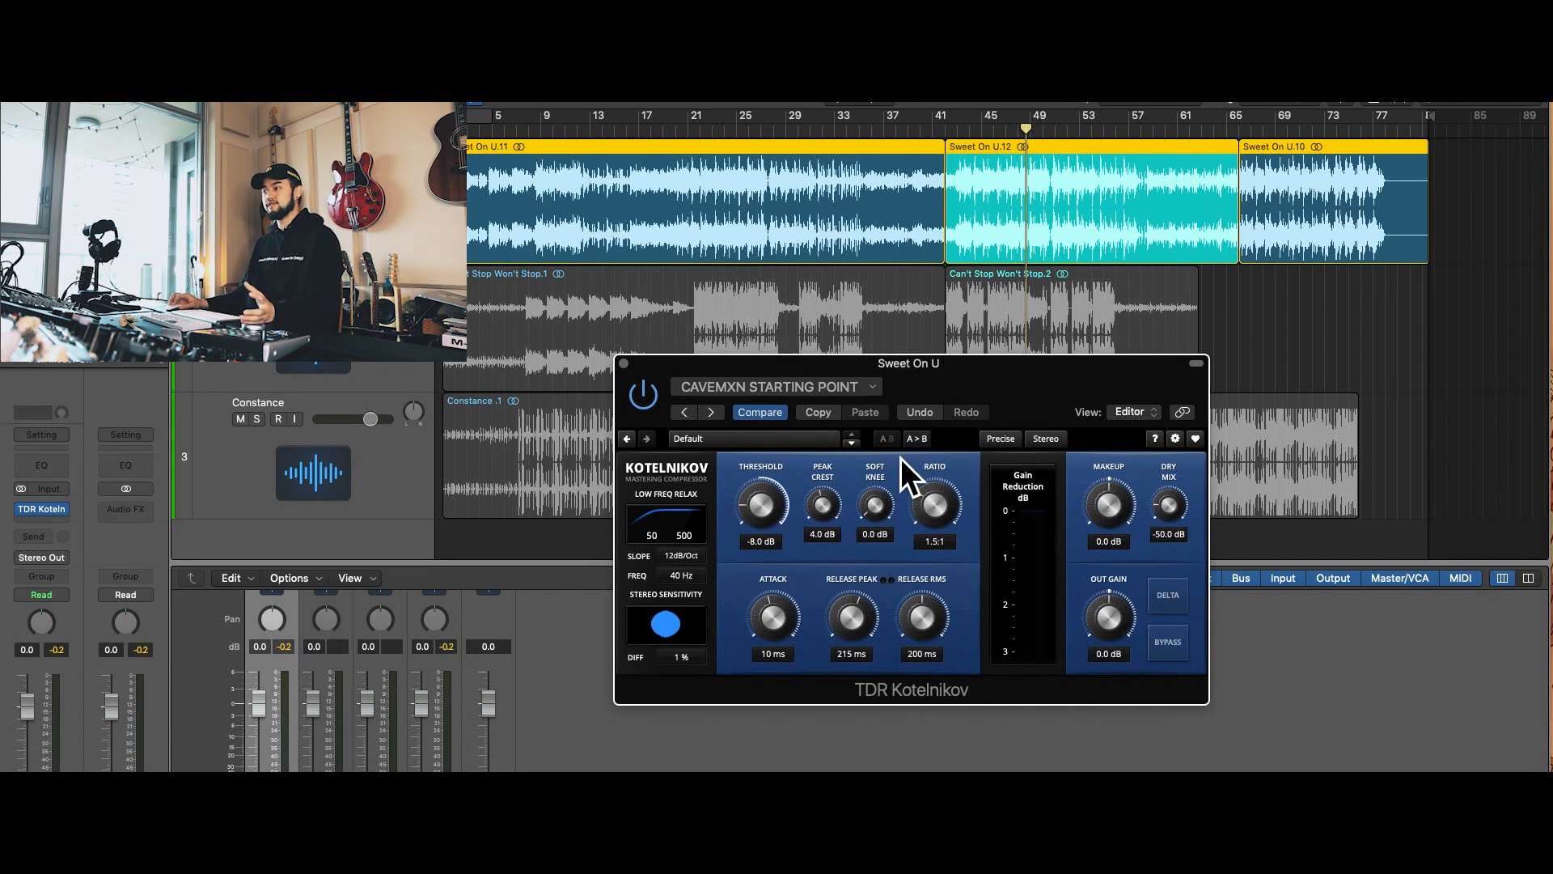
drag(969, 371, 973, 381)
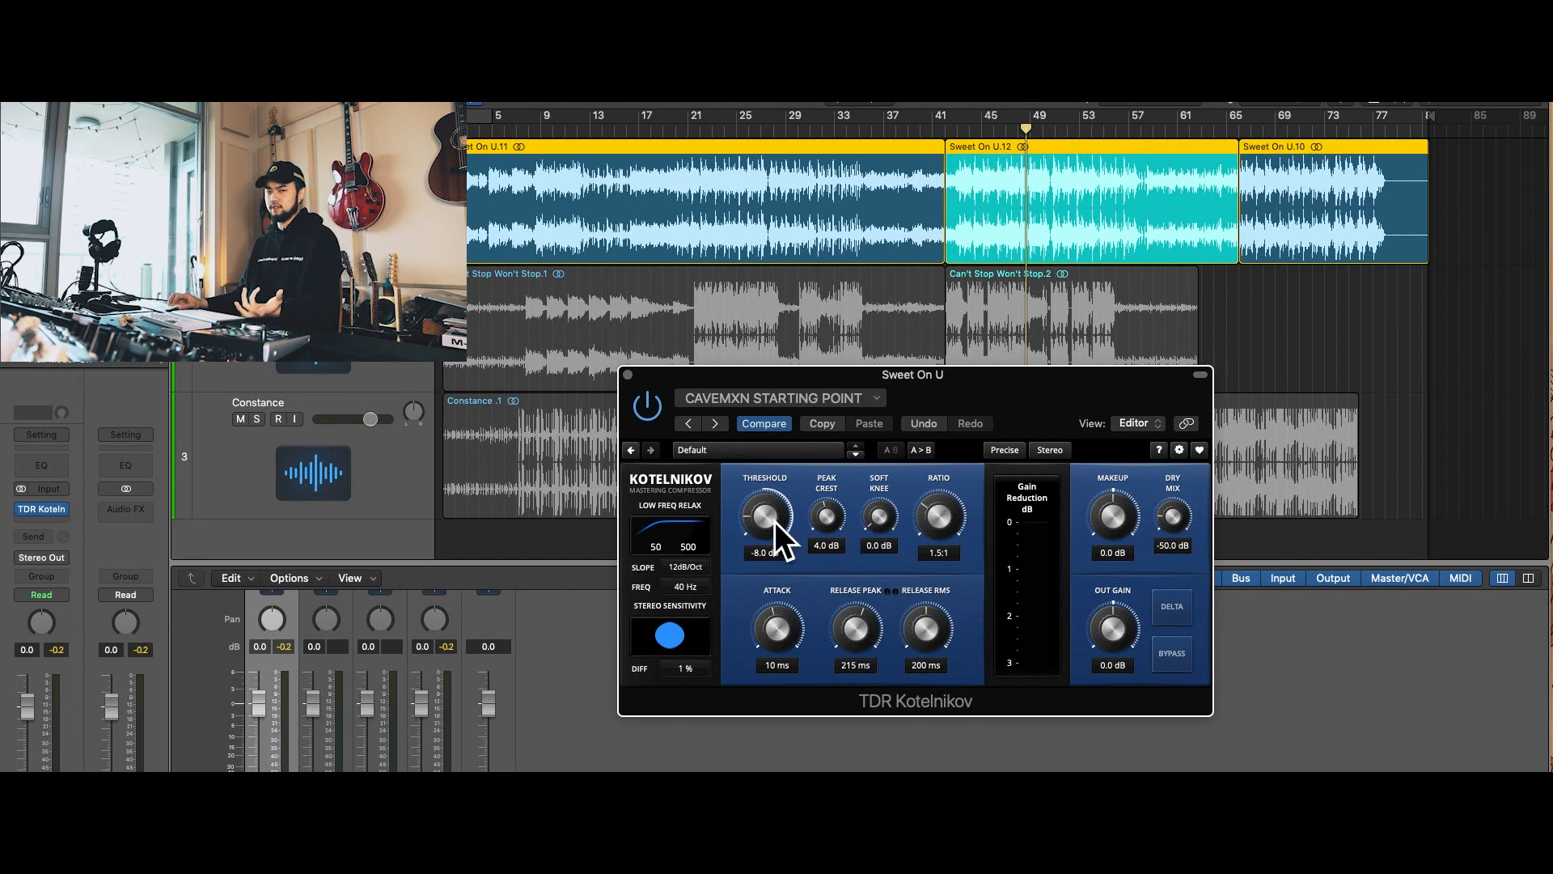
drag(867, 374, 877, 354)
- Lower the Sweet On U compressor's threshold to -17.5 dB during playback and copy the A settings to B
key(space)
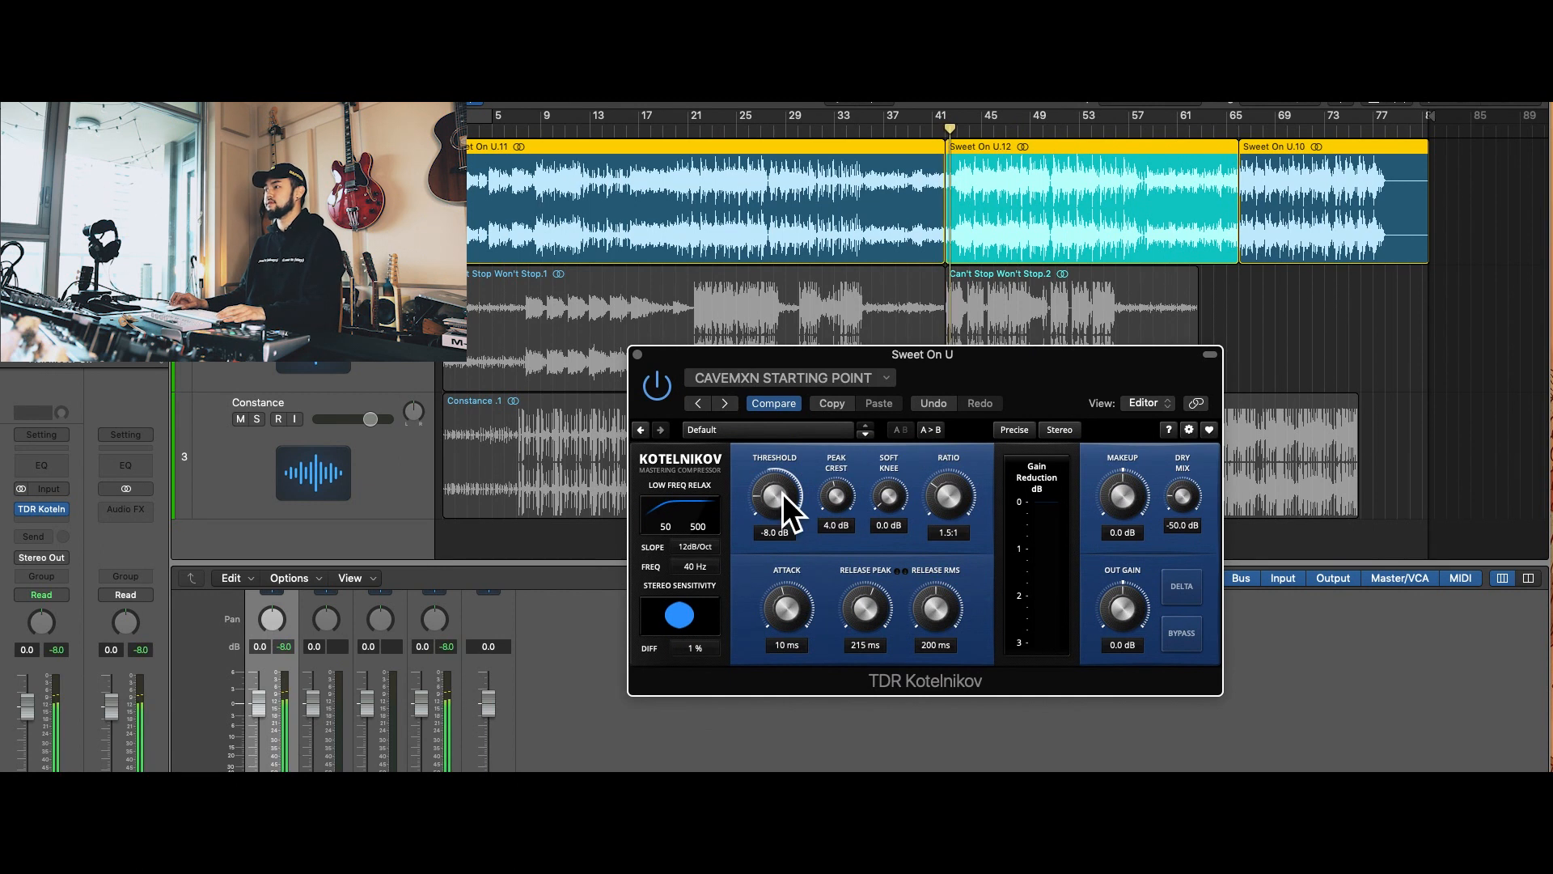
drag(780, 501, 798, 336)
drag(774, 498, 795, 434)
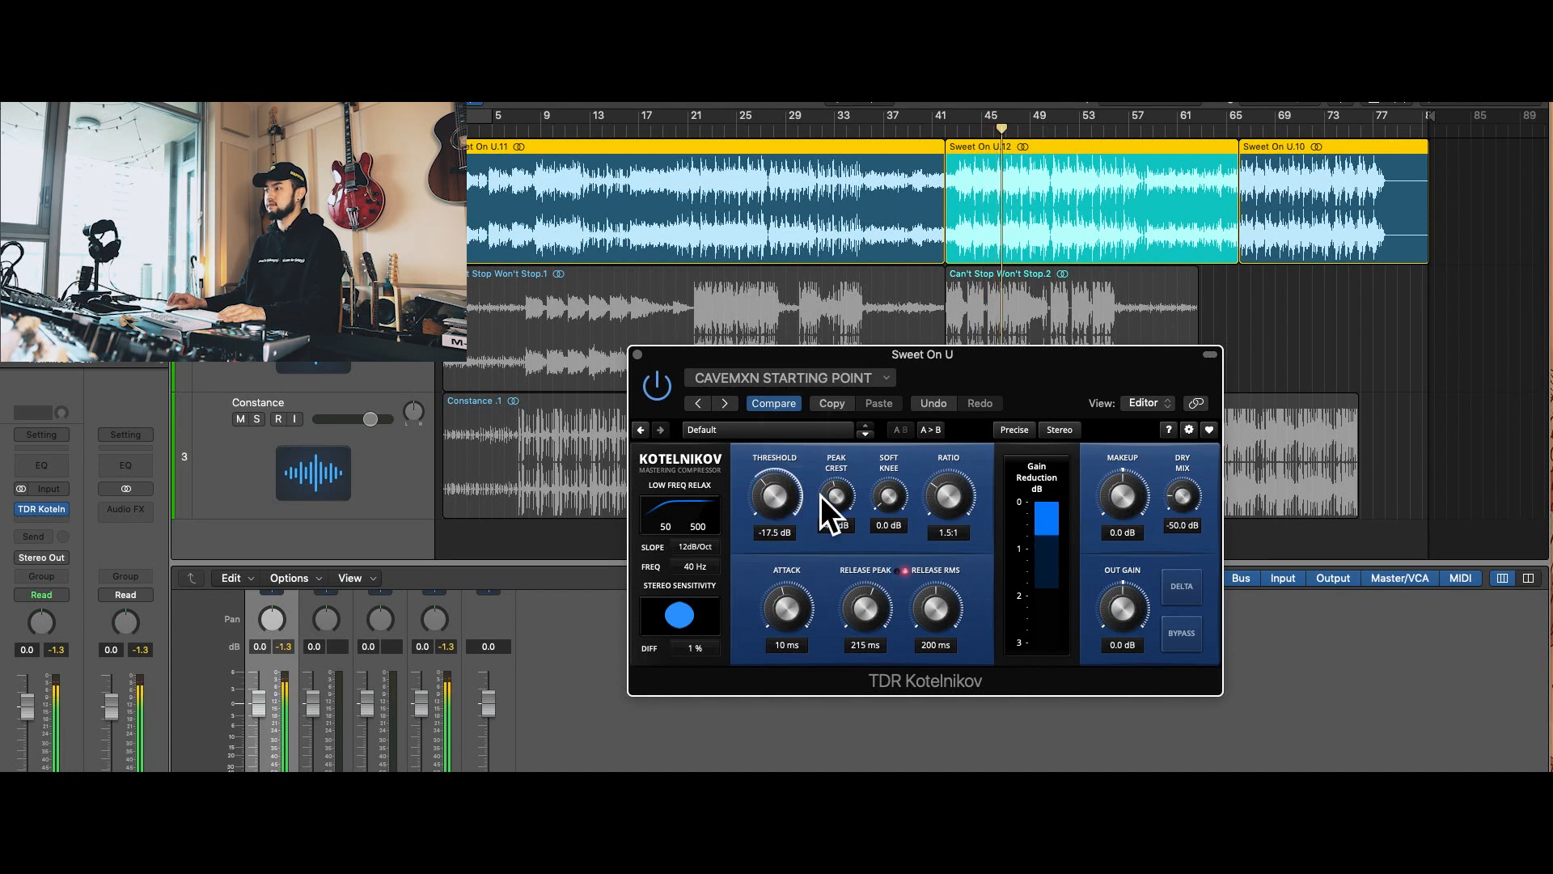
click(933, 431)
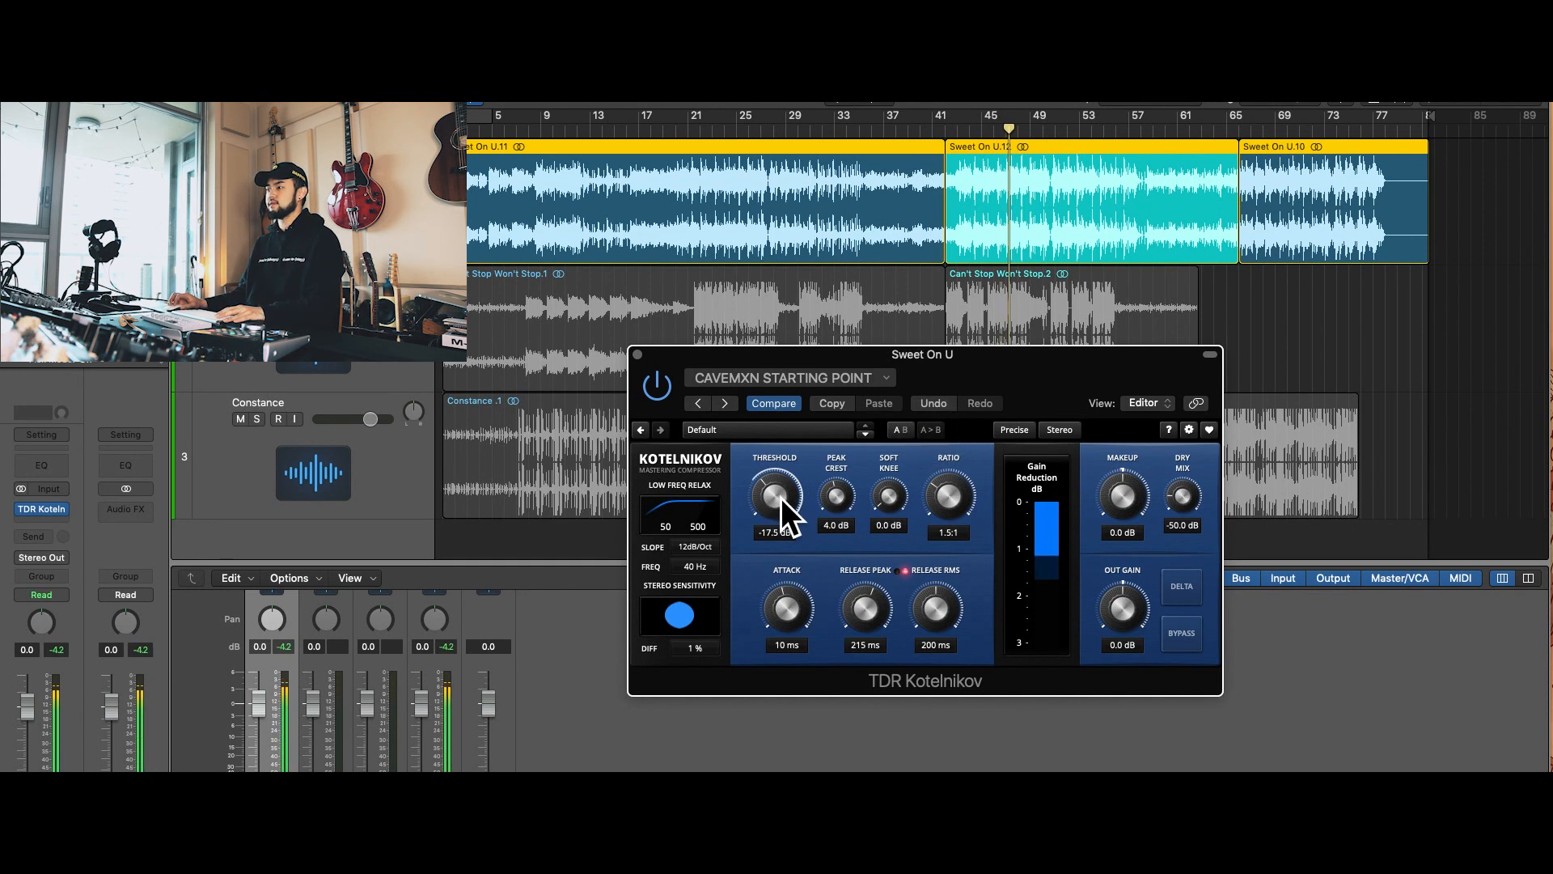
- Set the threshold in state A to -18.0 dB and switch the compressor to state B
drag(777, 496, 781, 481)
drag(991, 380, 960, 373)
click(870, 425)
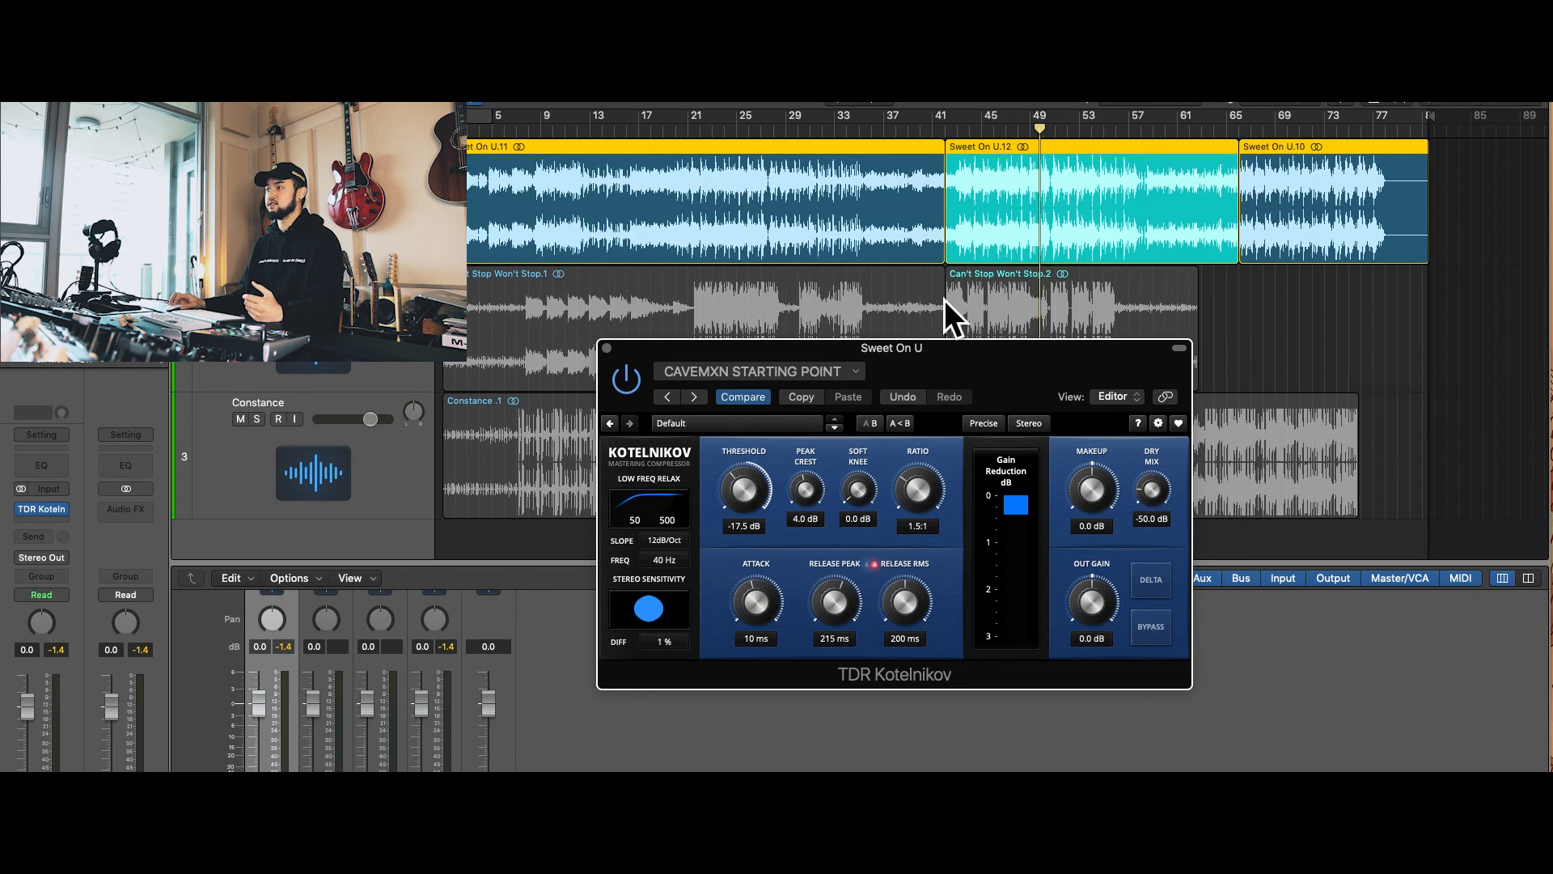
- Play Sweet On U from bar 41 and alternate between the compressor's A and B states to compare them, ending on state A
click(949, 128)
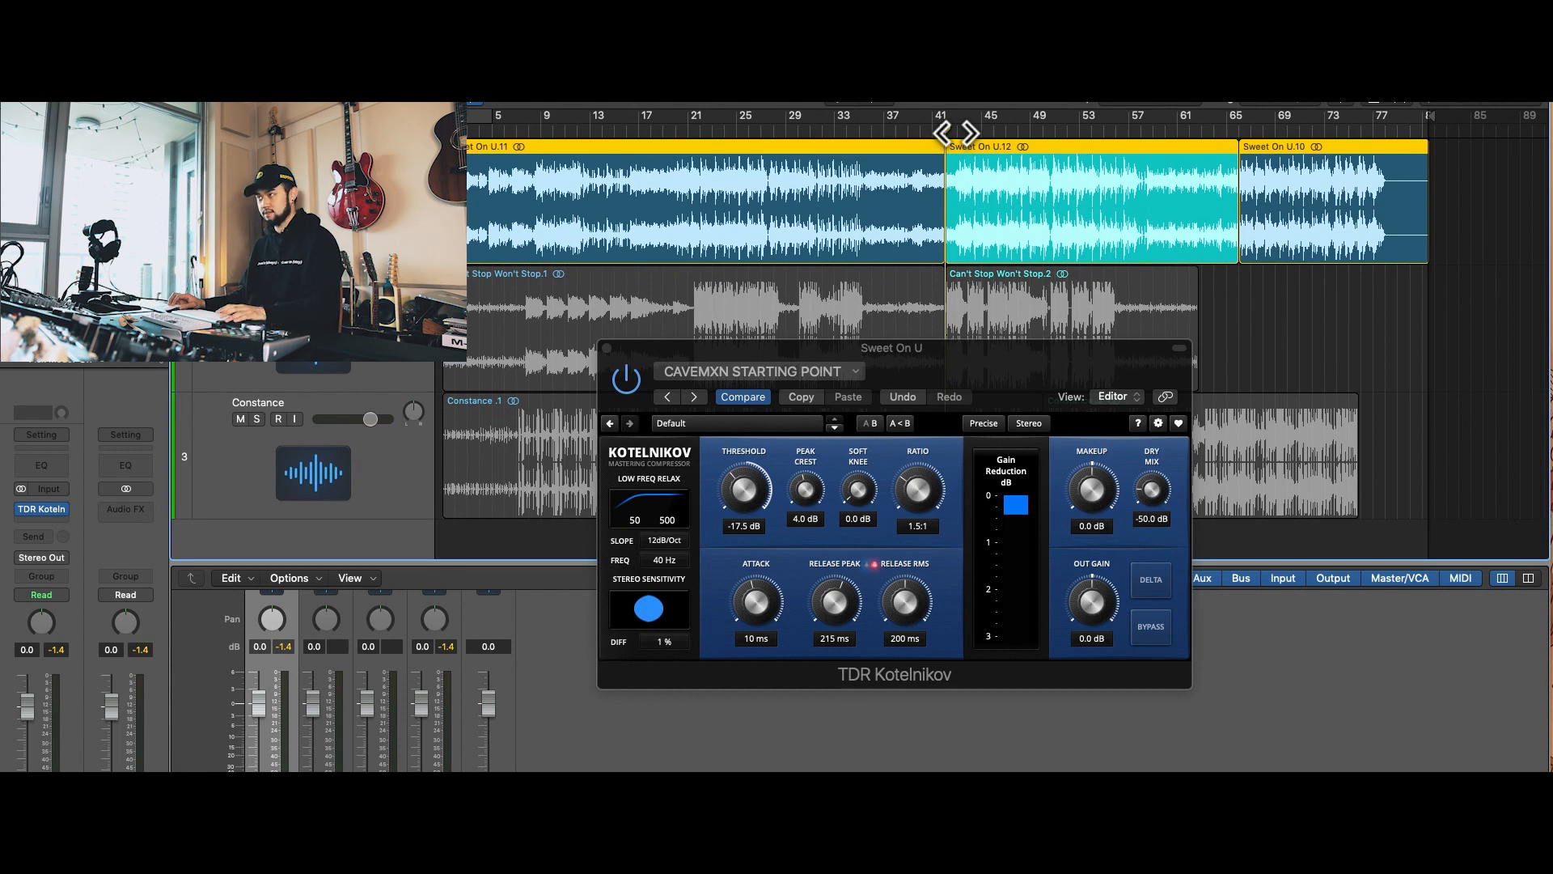
key(space)
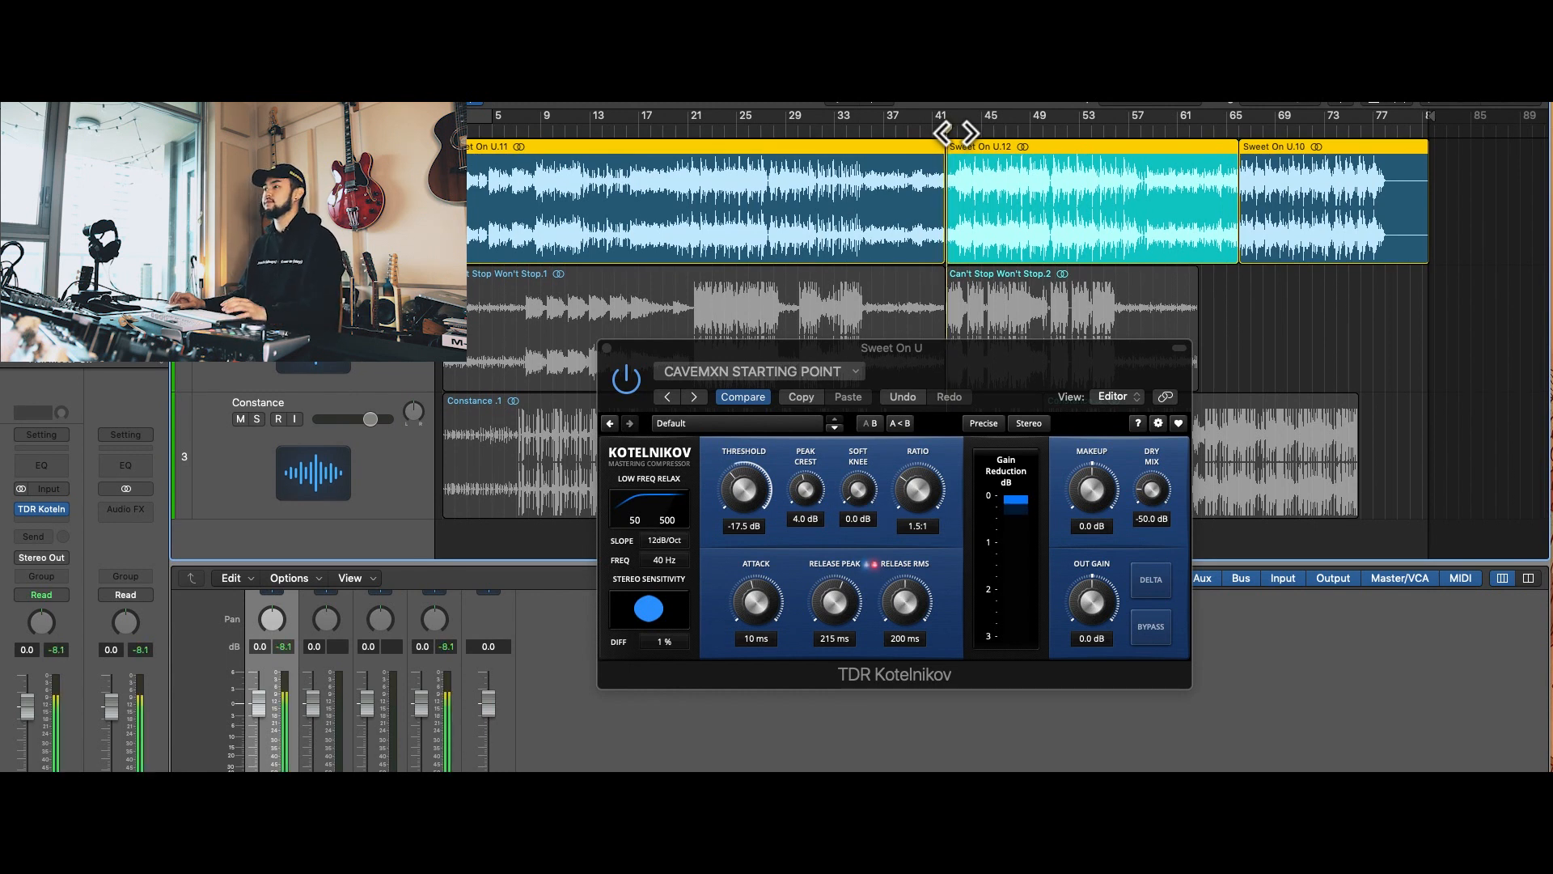
click(871, 424)
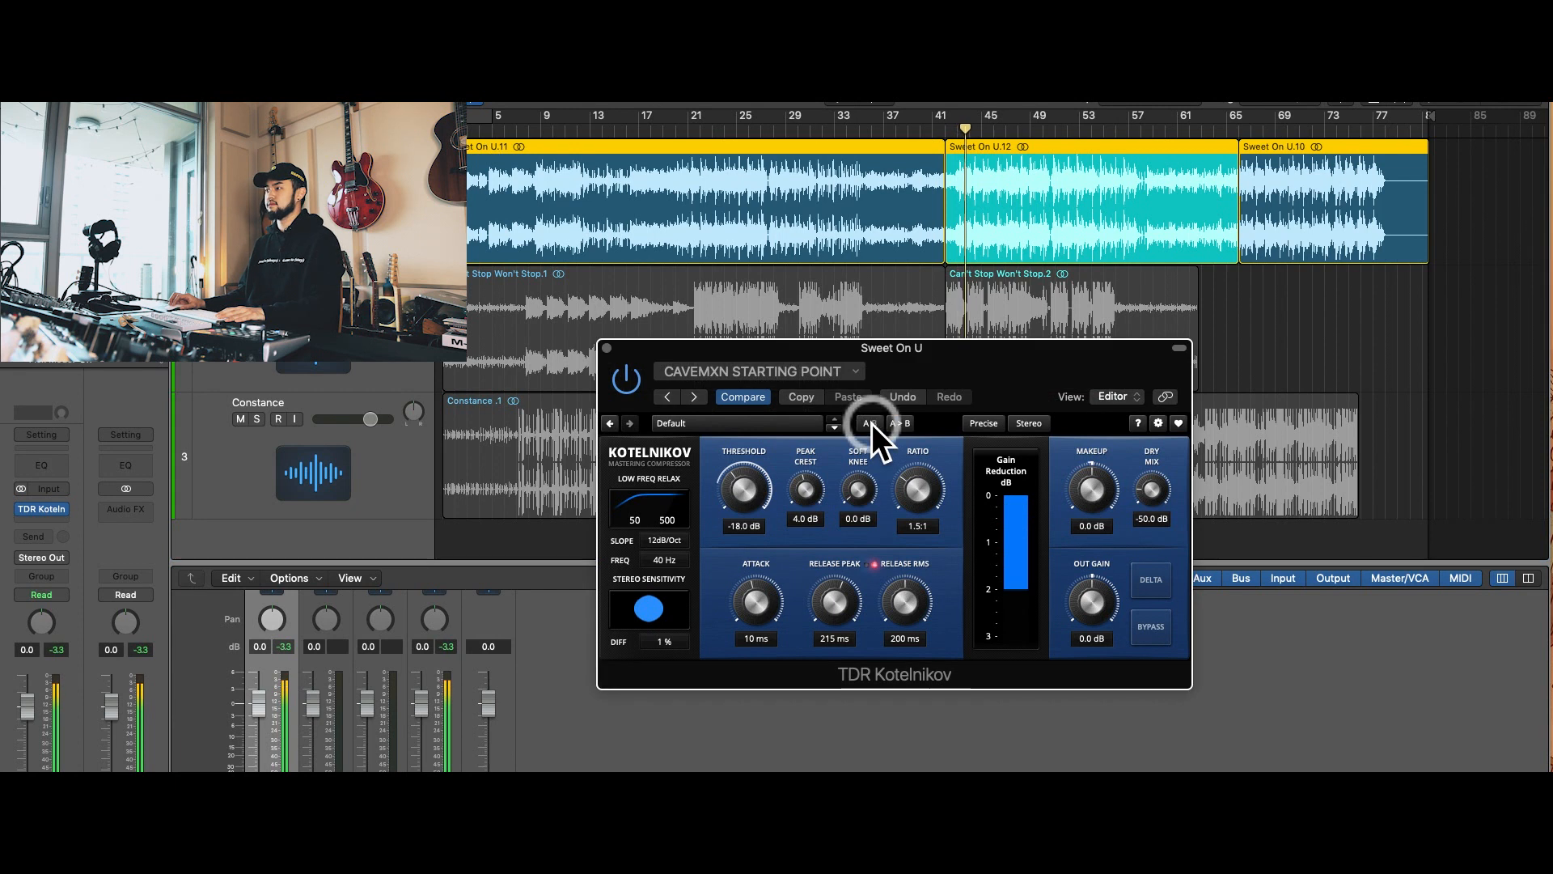
click(871, 424)
click(871, 424)
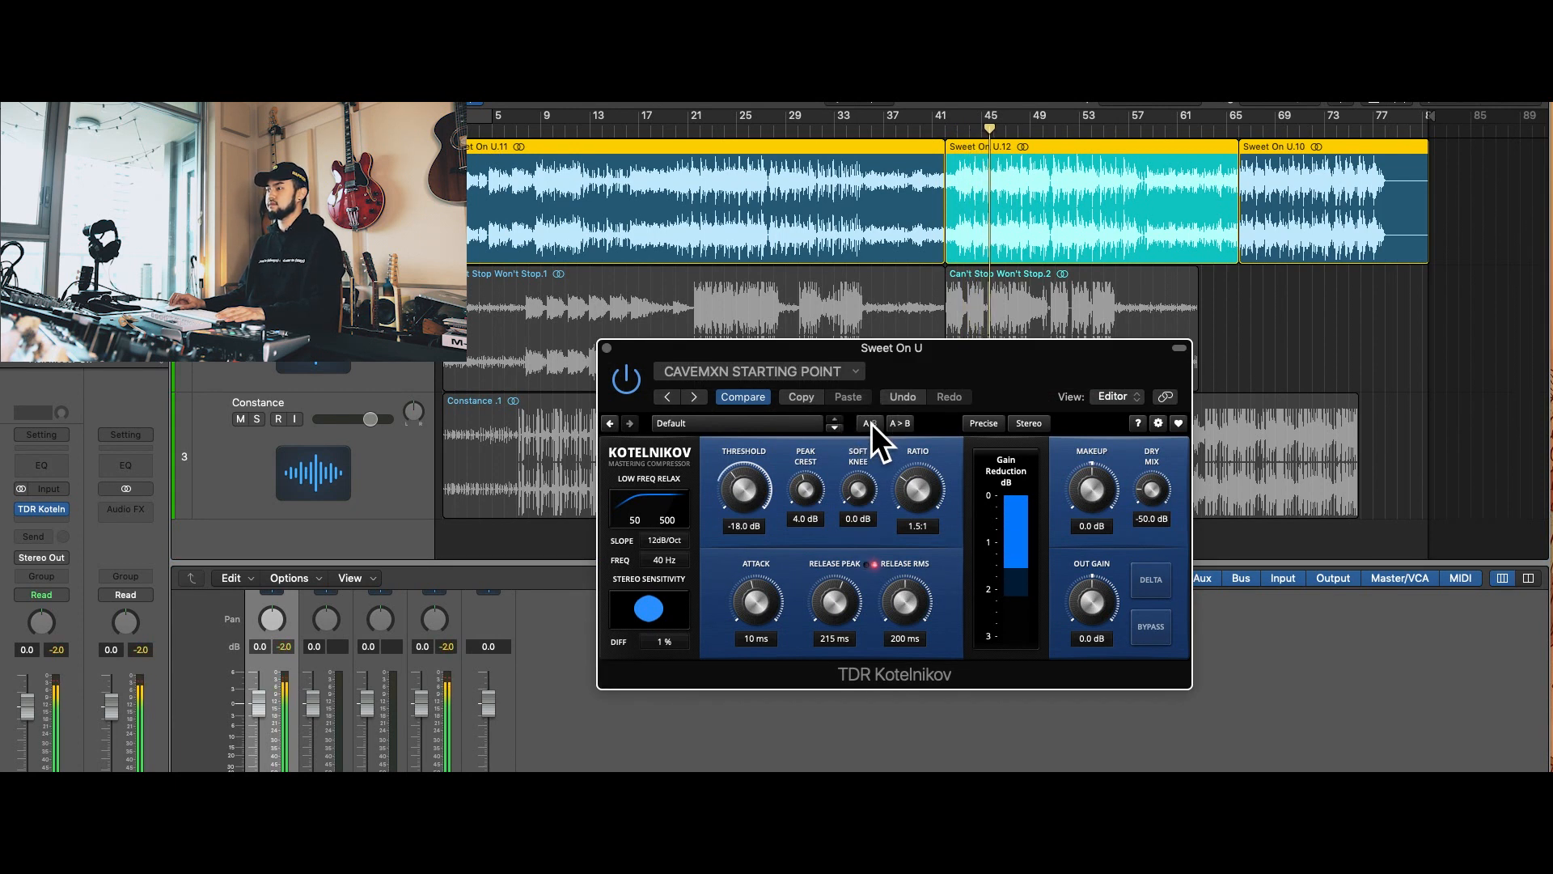
click(872, 424)
click(871, 424)
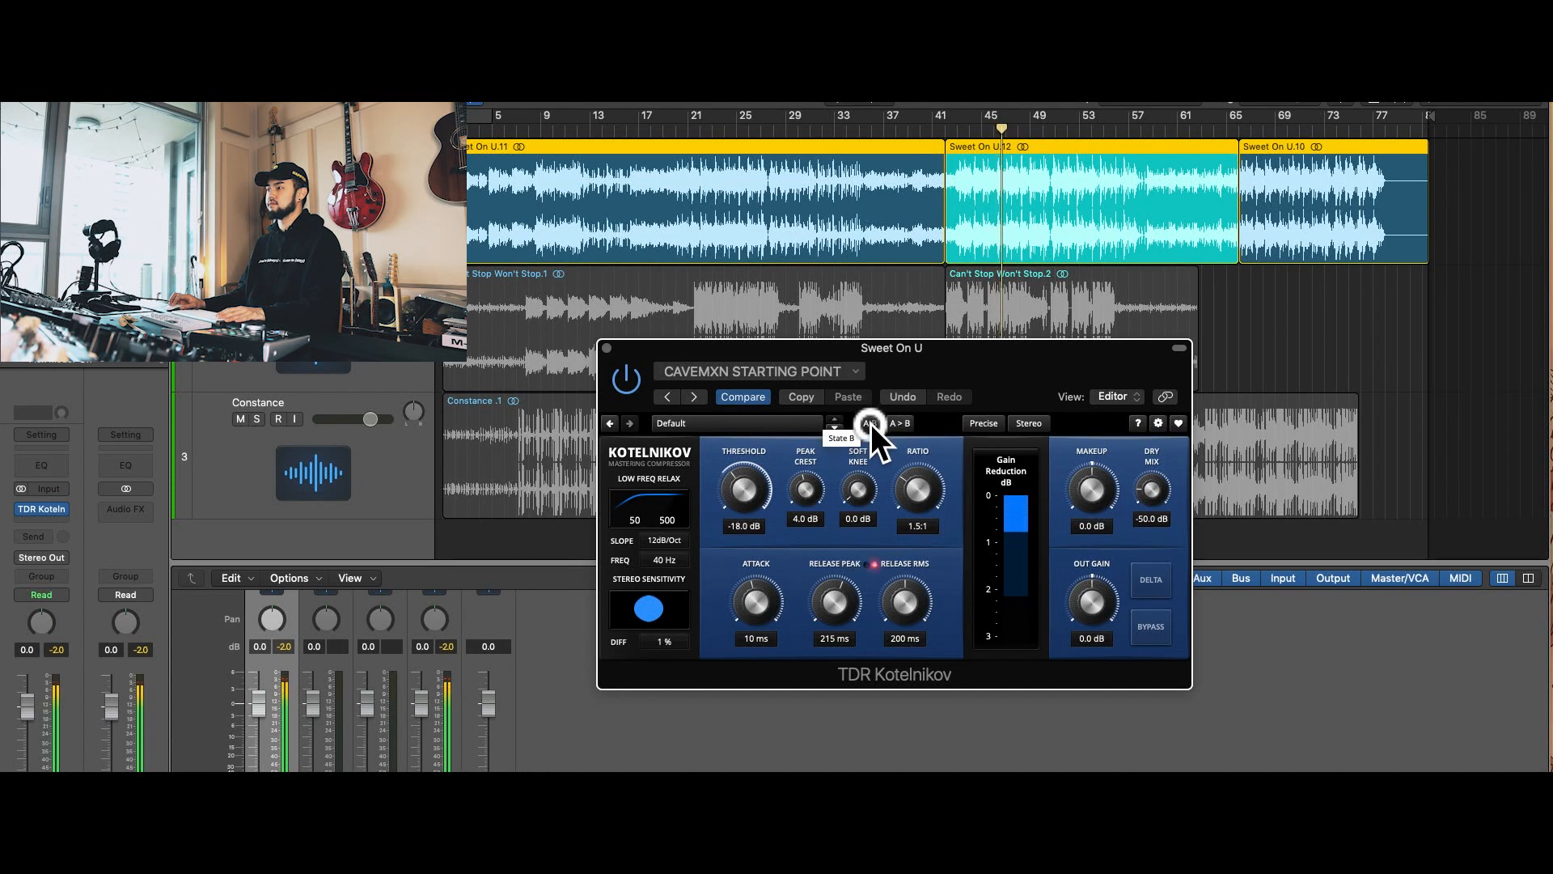
drag(954, 358, 952, 348)
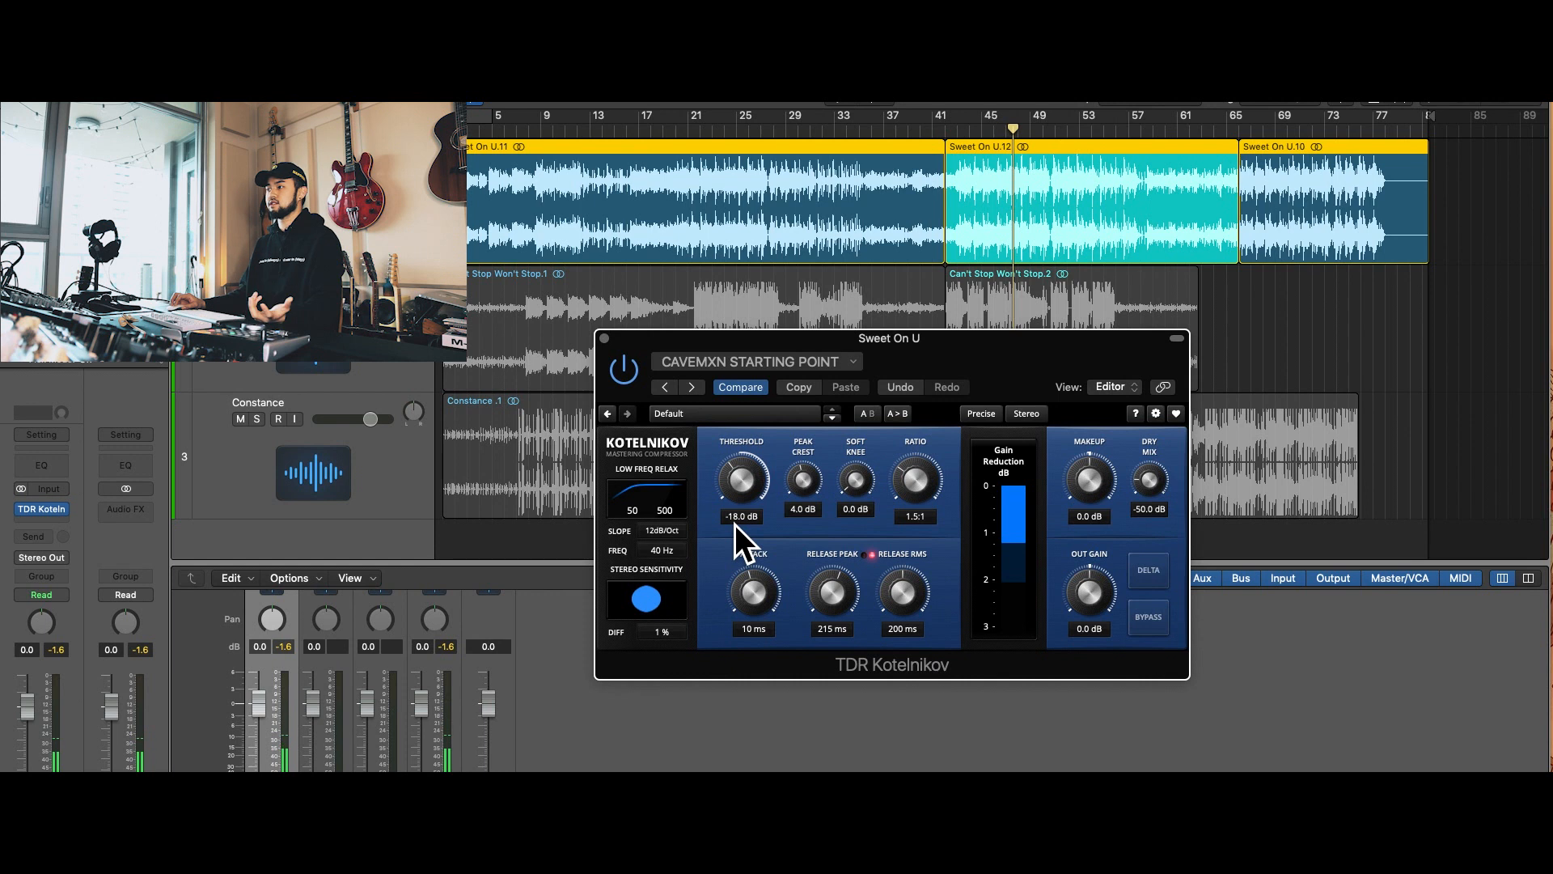
drag(954, 351, 952, 356)
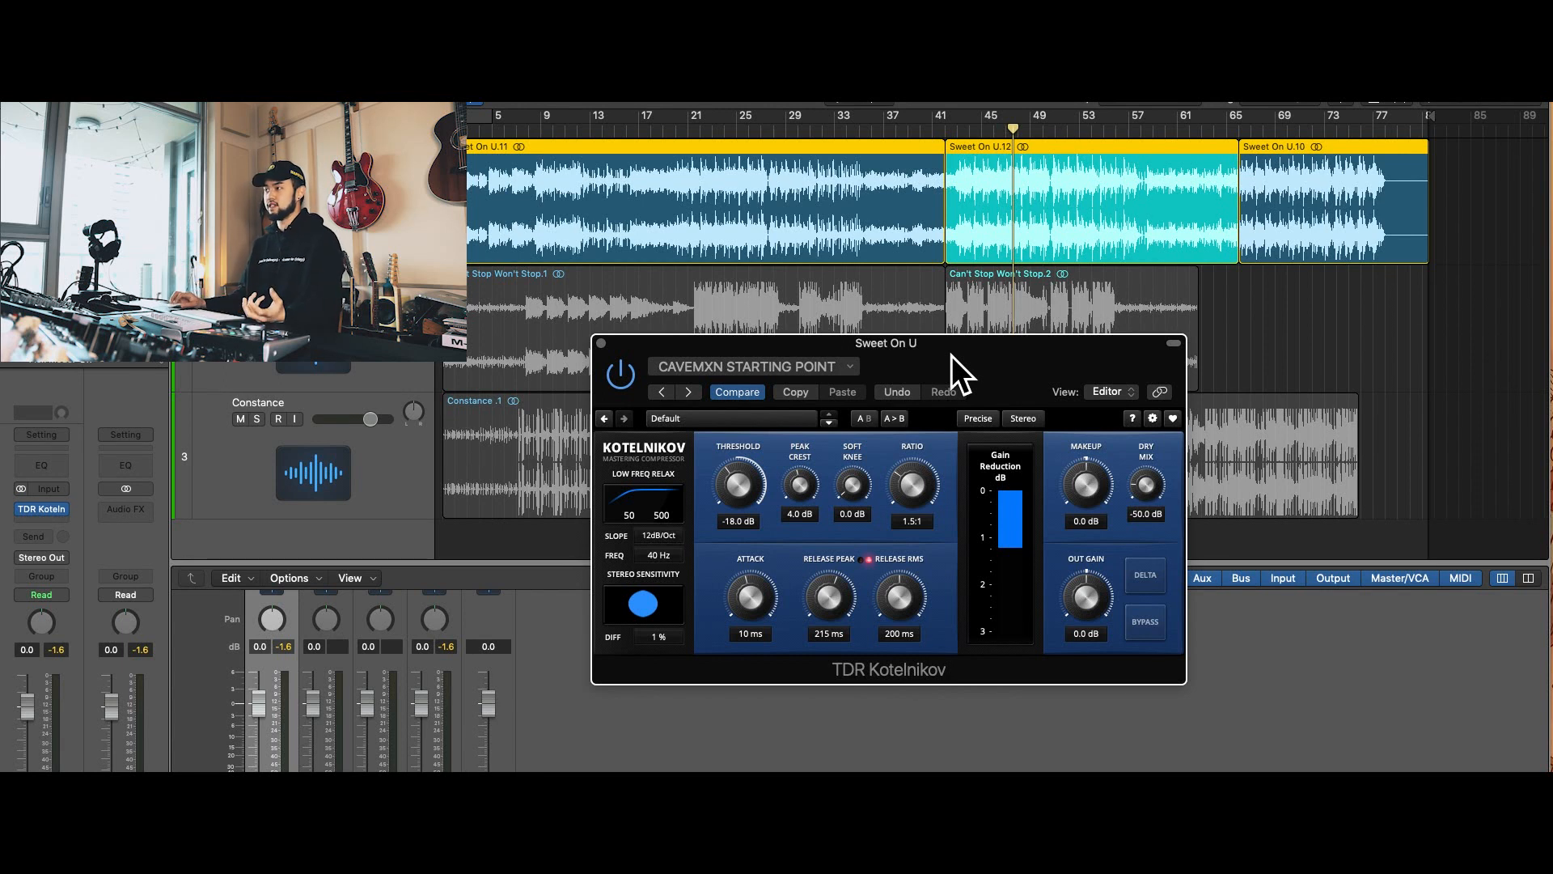
- Play Sweet On U from about bar 42 starting bypassed, and toggle bypass to compare the -18.0 dB threshold with the uncompressed signal
click(958, 132)
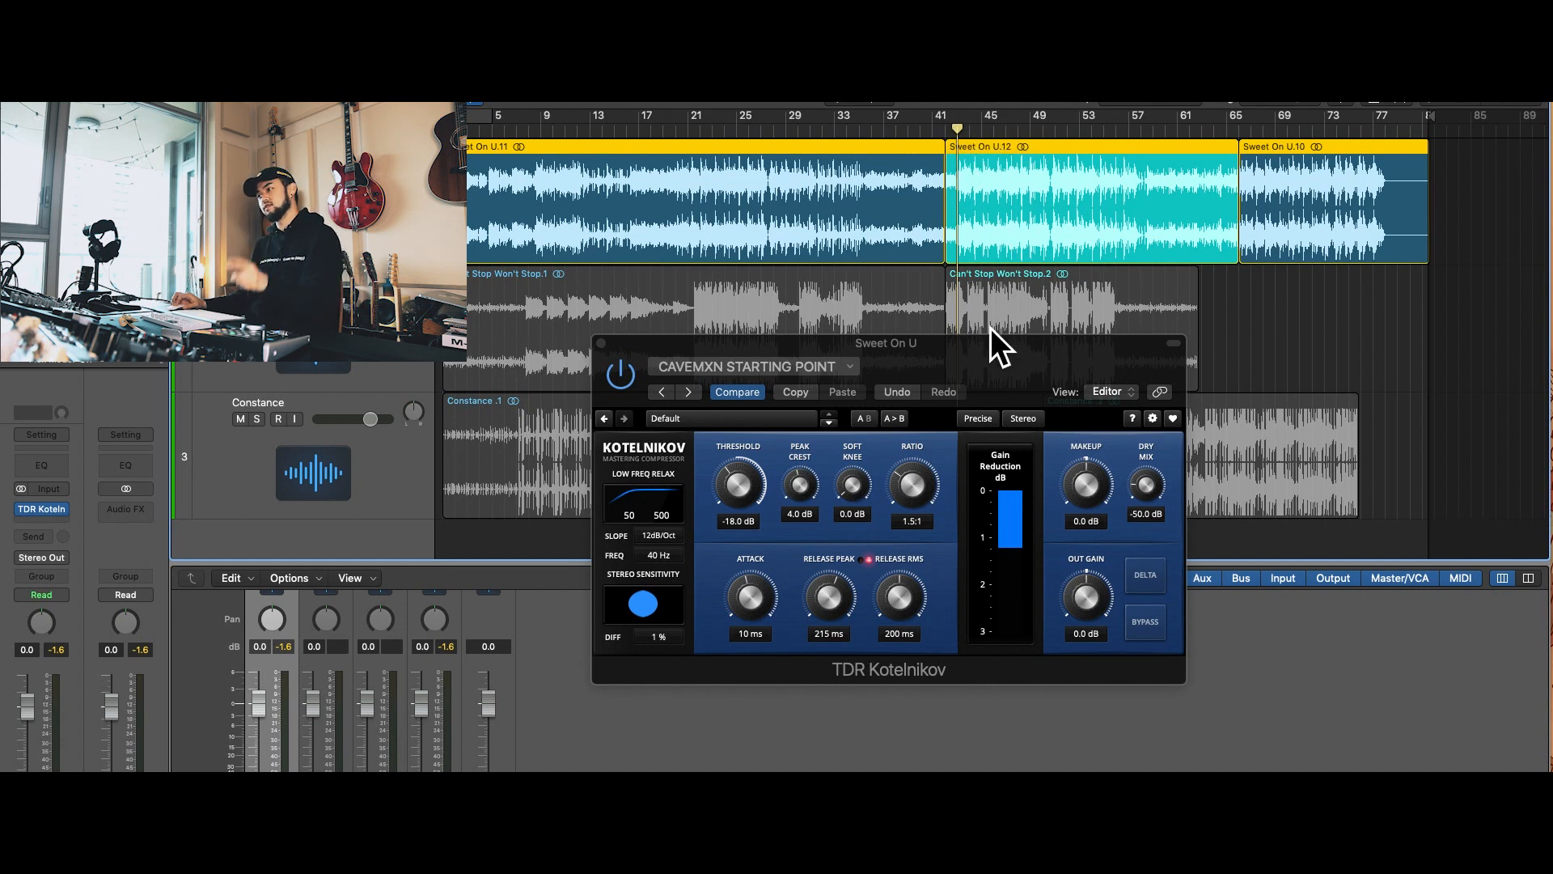
click(1147, 623)
key(space)
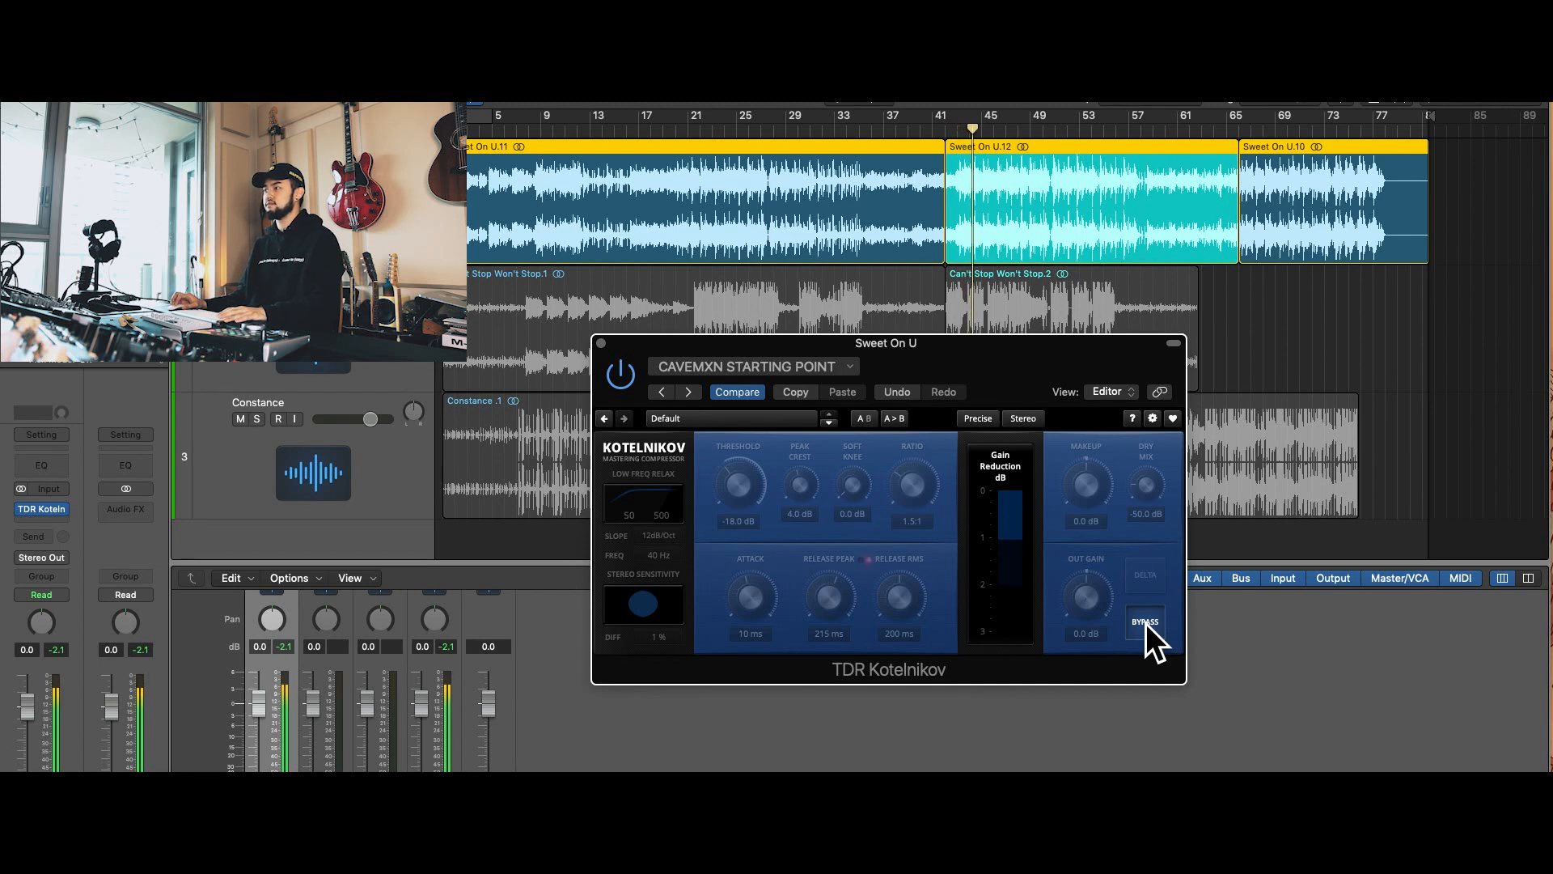
click(1145, 623)
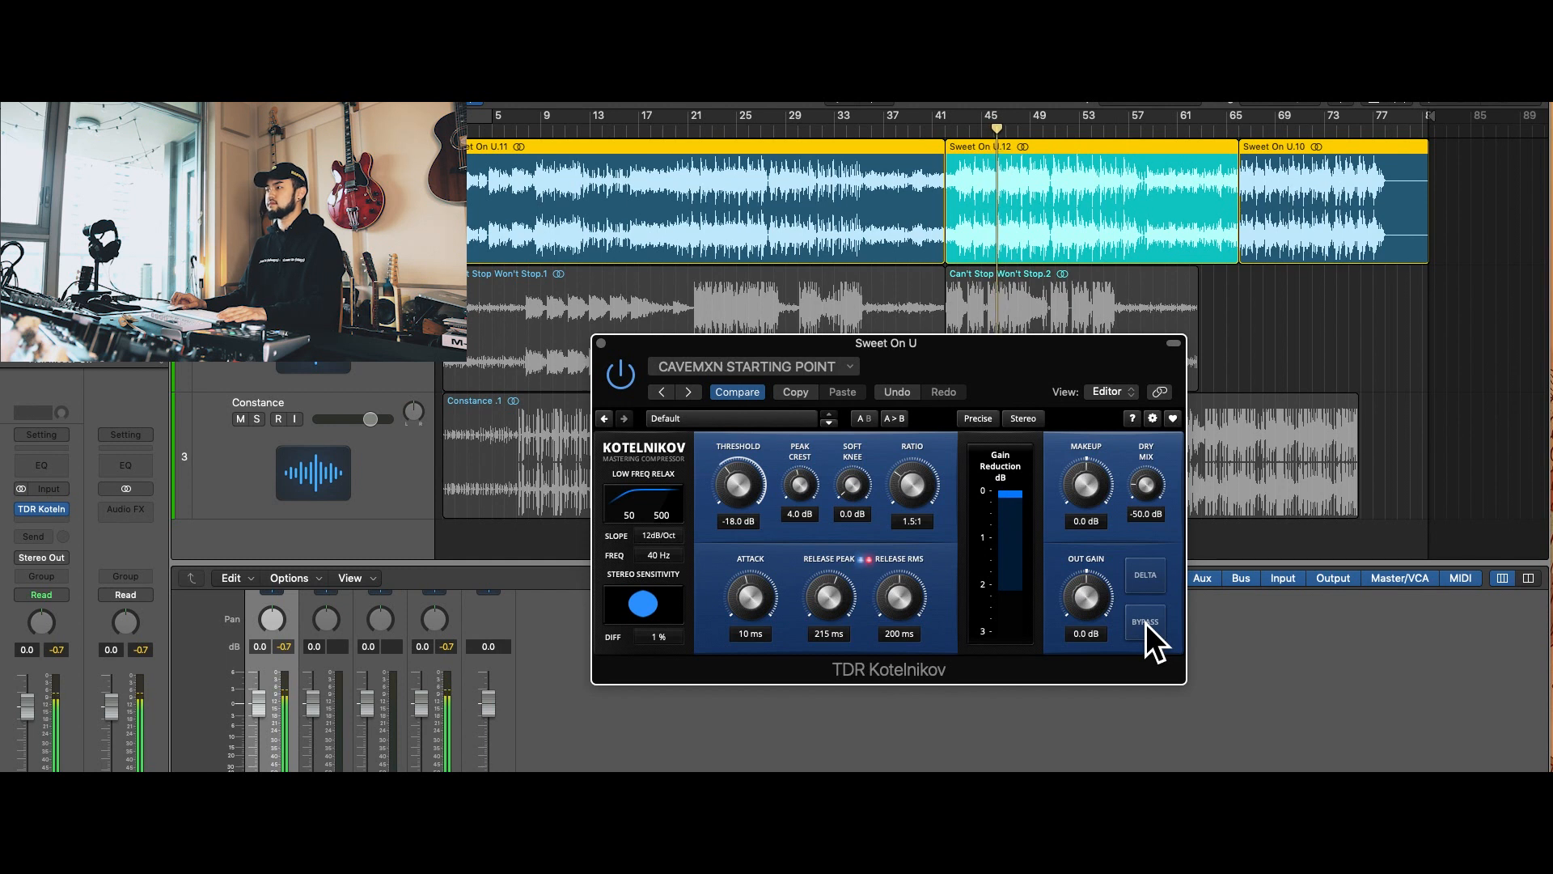
click(1145, 623)
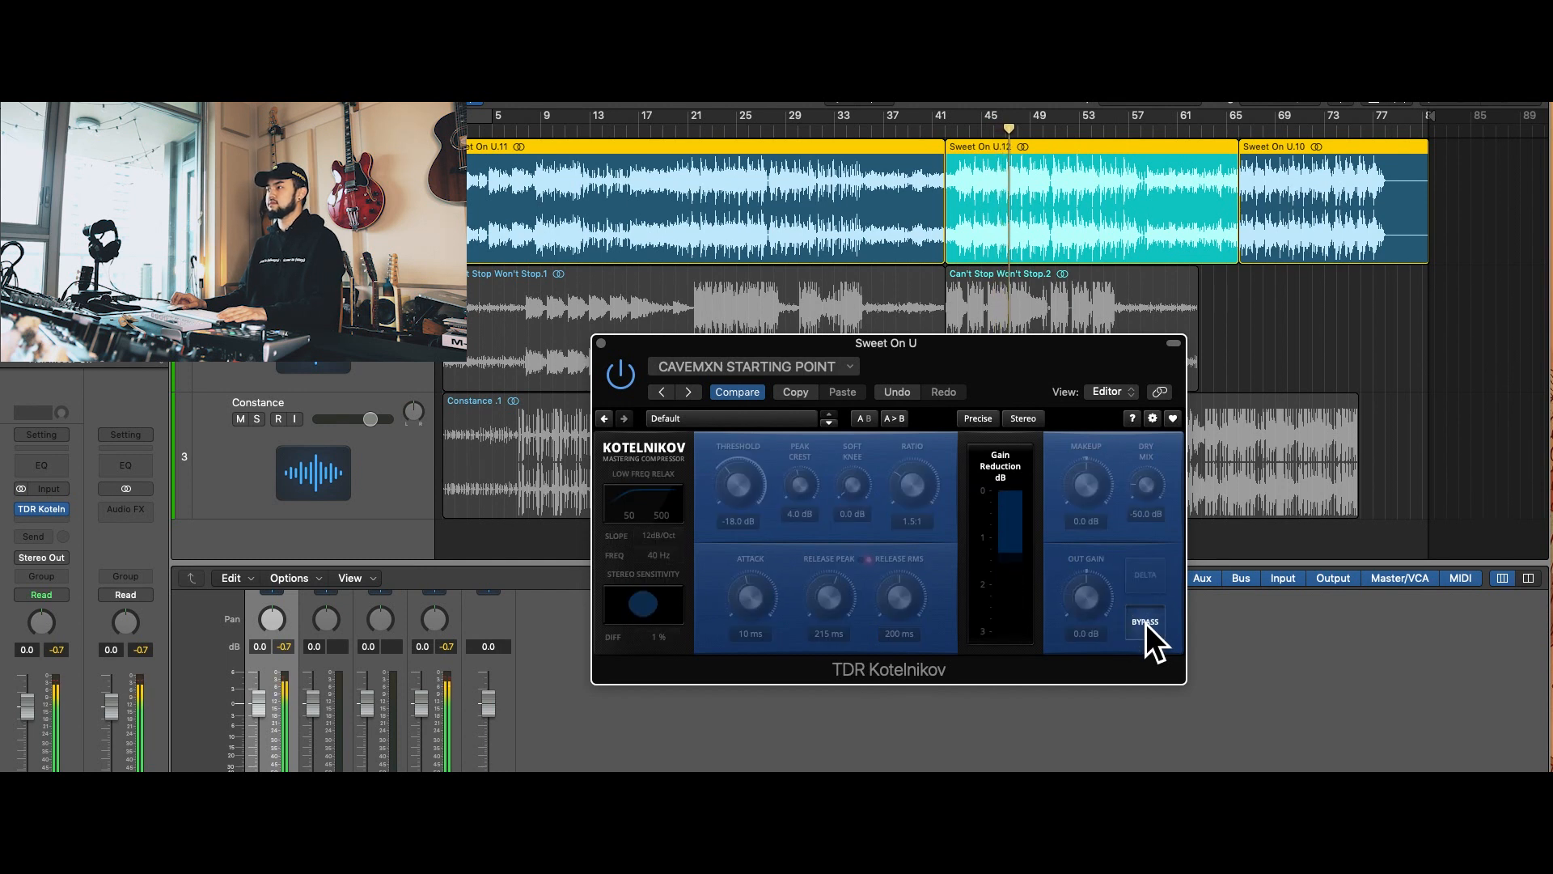
click(1145, 623)
drag(1018, 346, 1029, 352)
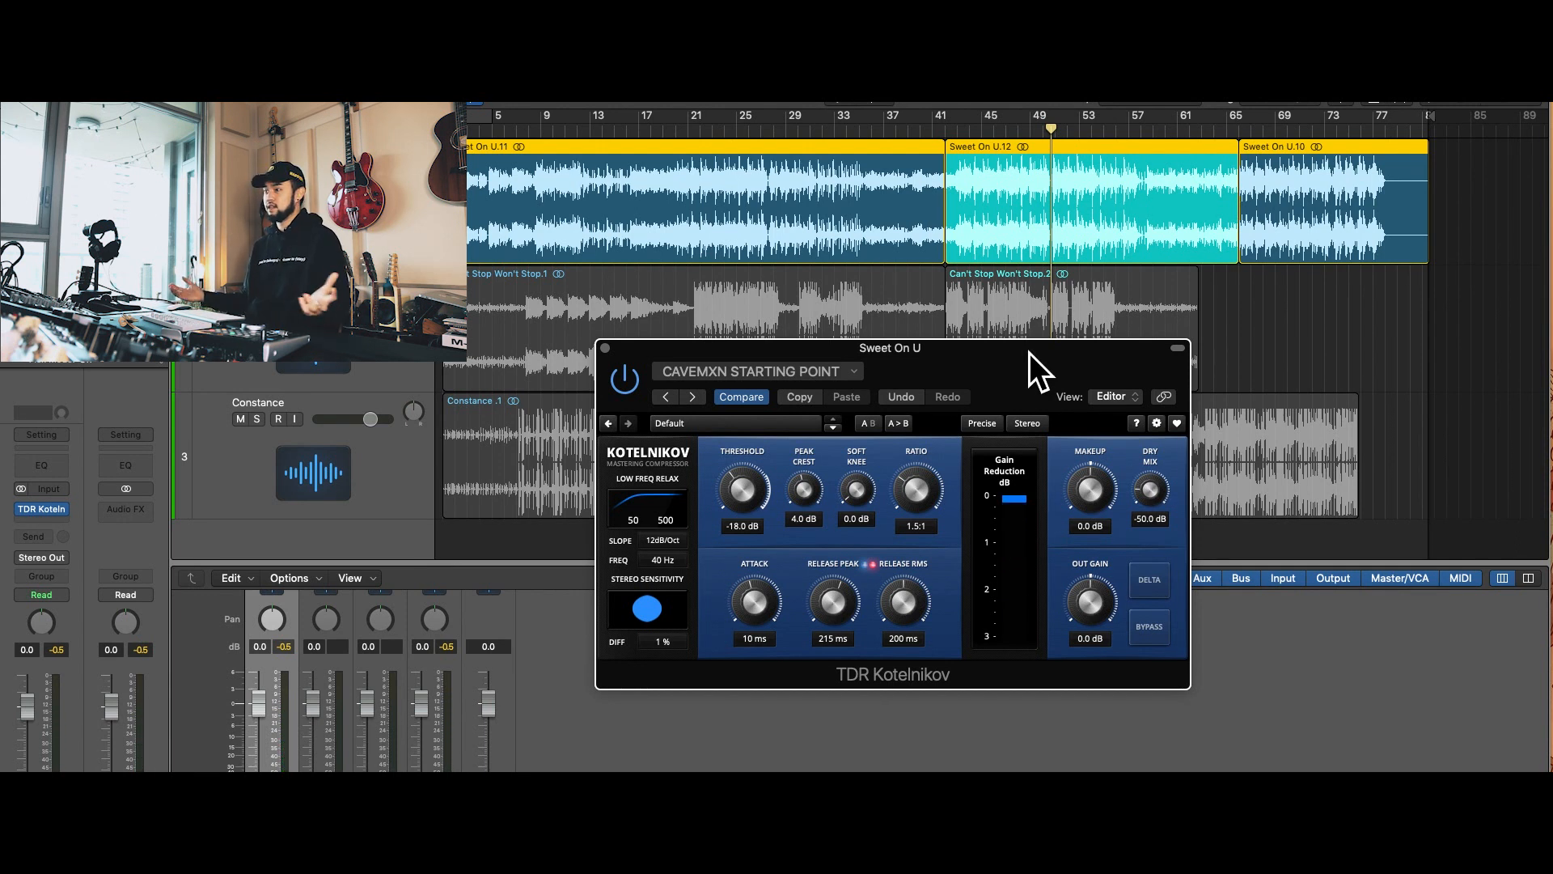
drag(1016, 367, 1012, 358)
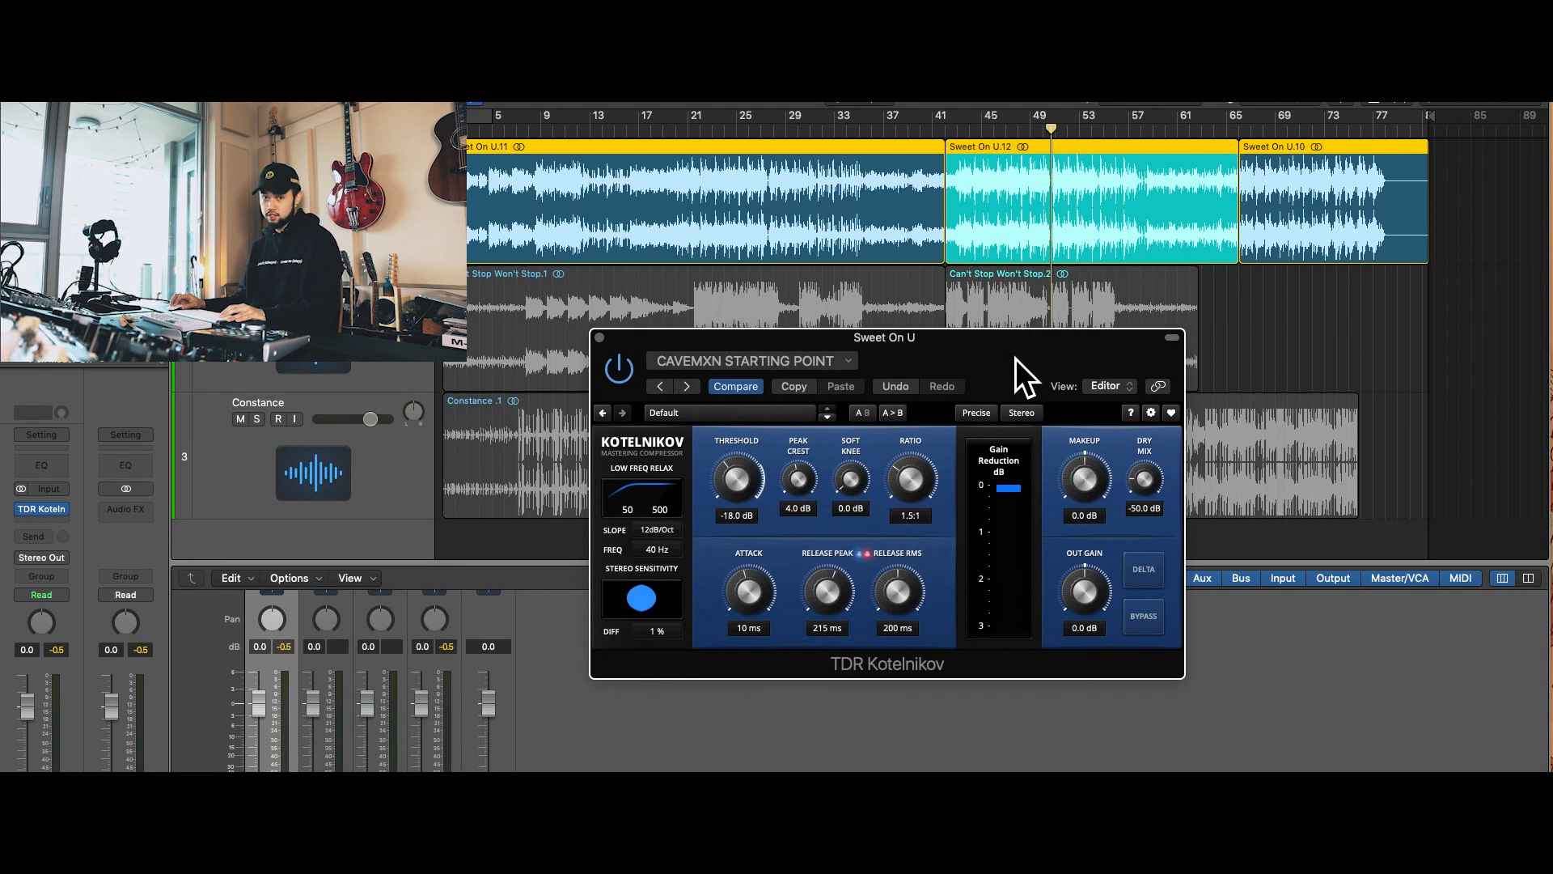
drag(1016, 357, 1021, 346)
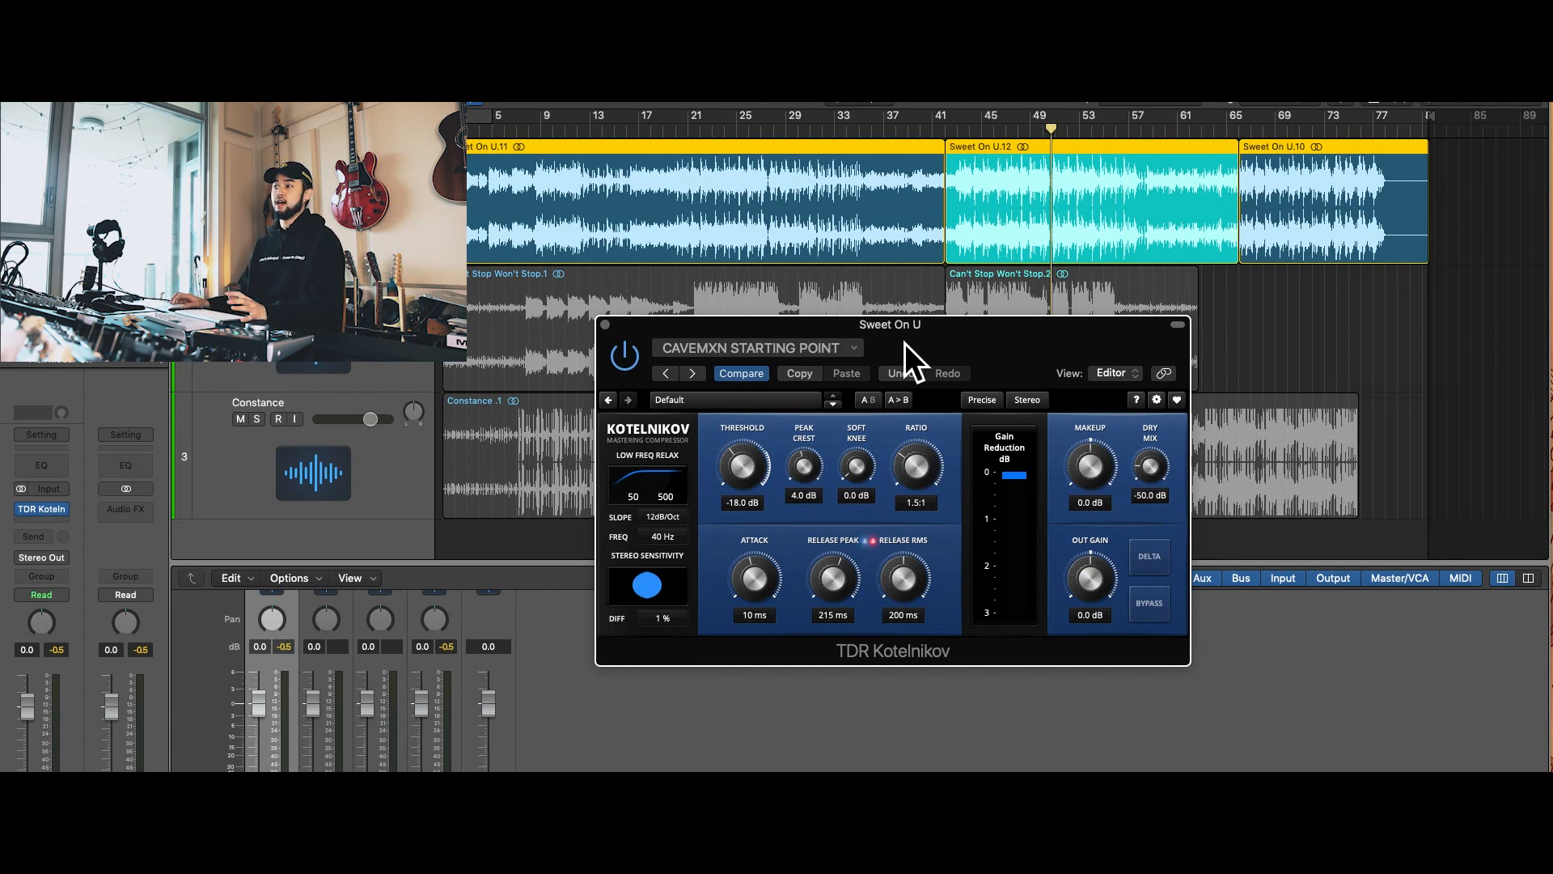
- Close the Sweet On U compressor and load the CAVEMXN STARTING POINT preset in Can't Stop Won't Stop's TDR Kotelnikov
click(605, 325)
click(409, 364)
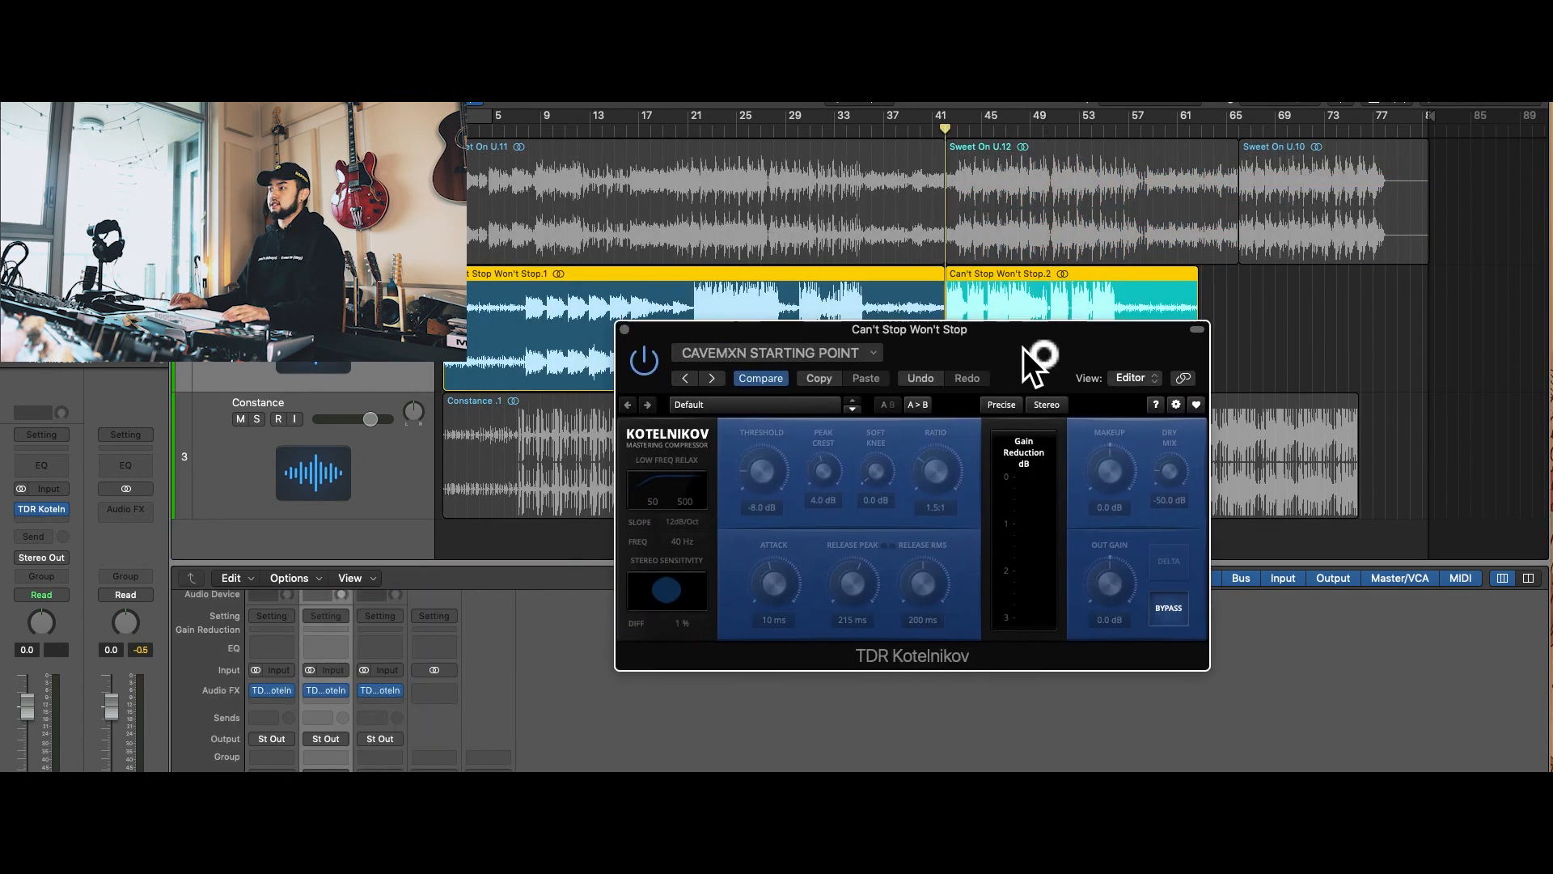
drag(1023, 348, 1076, 382)
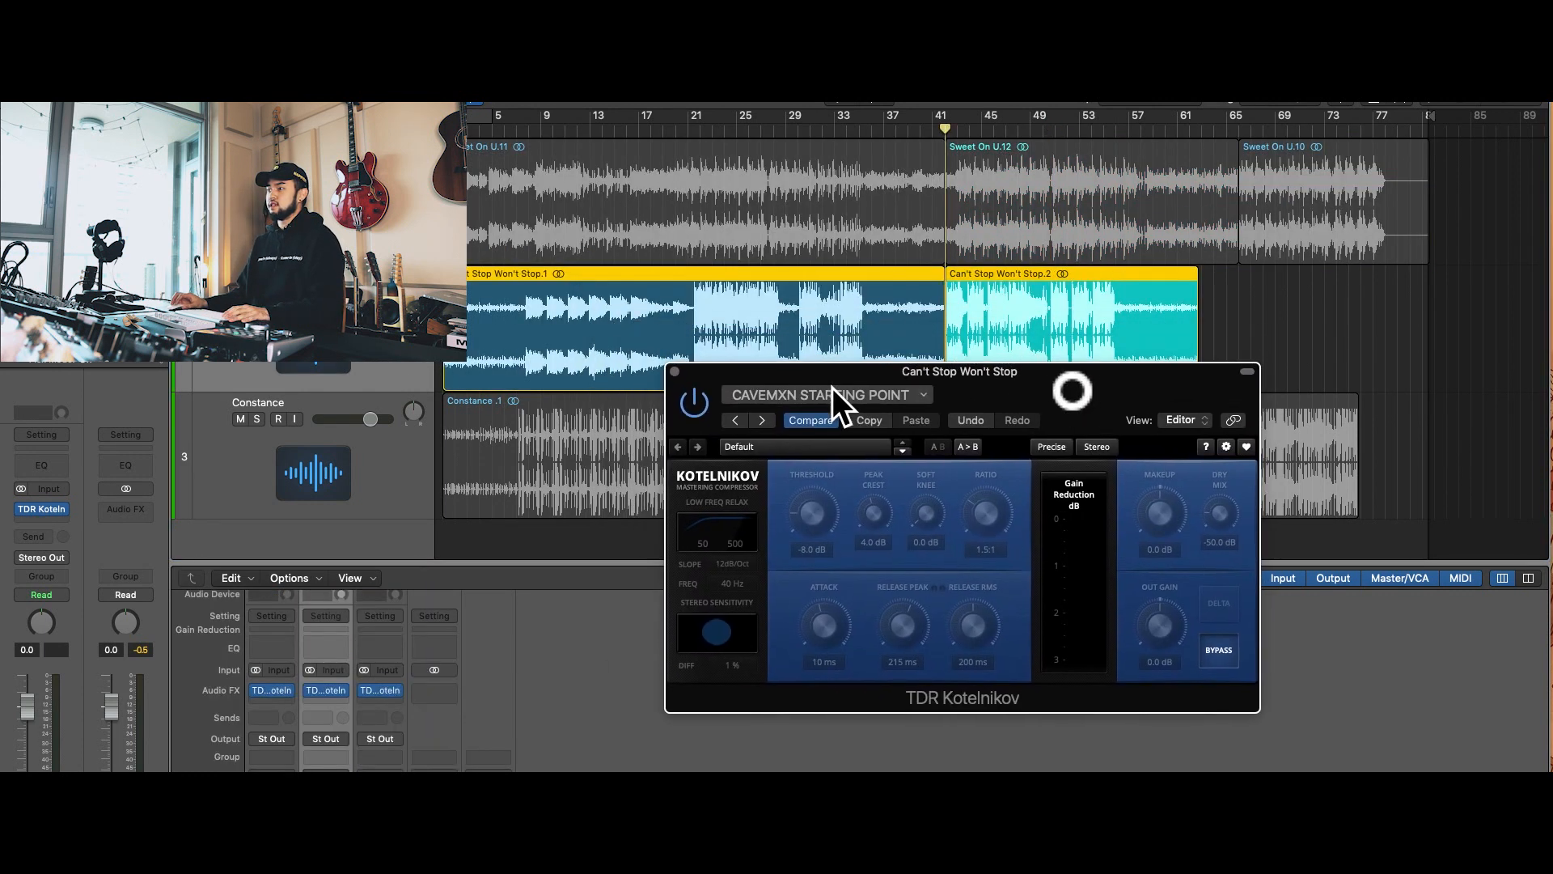
click(832, 393)
click(817, 697)
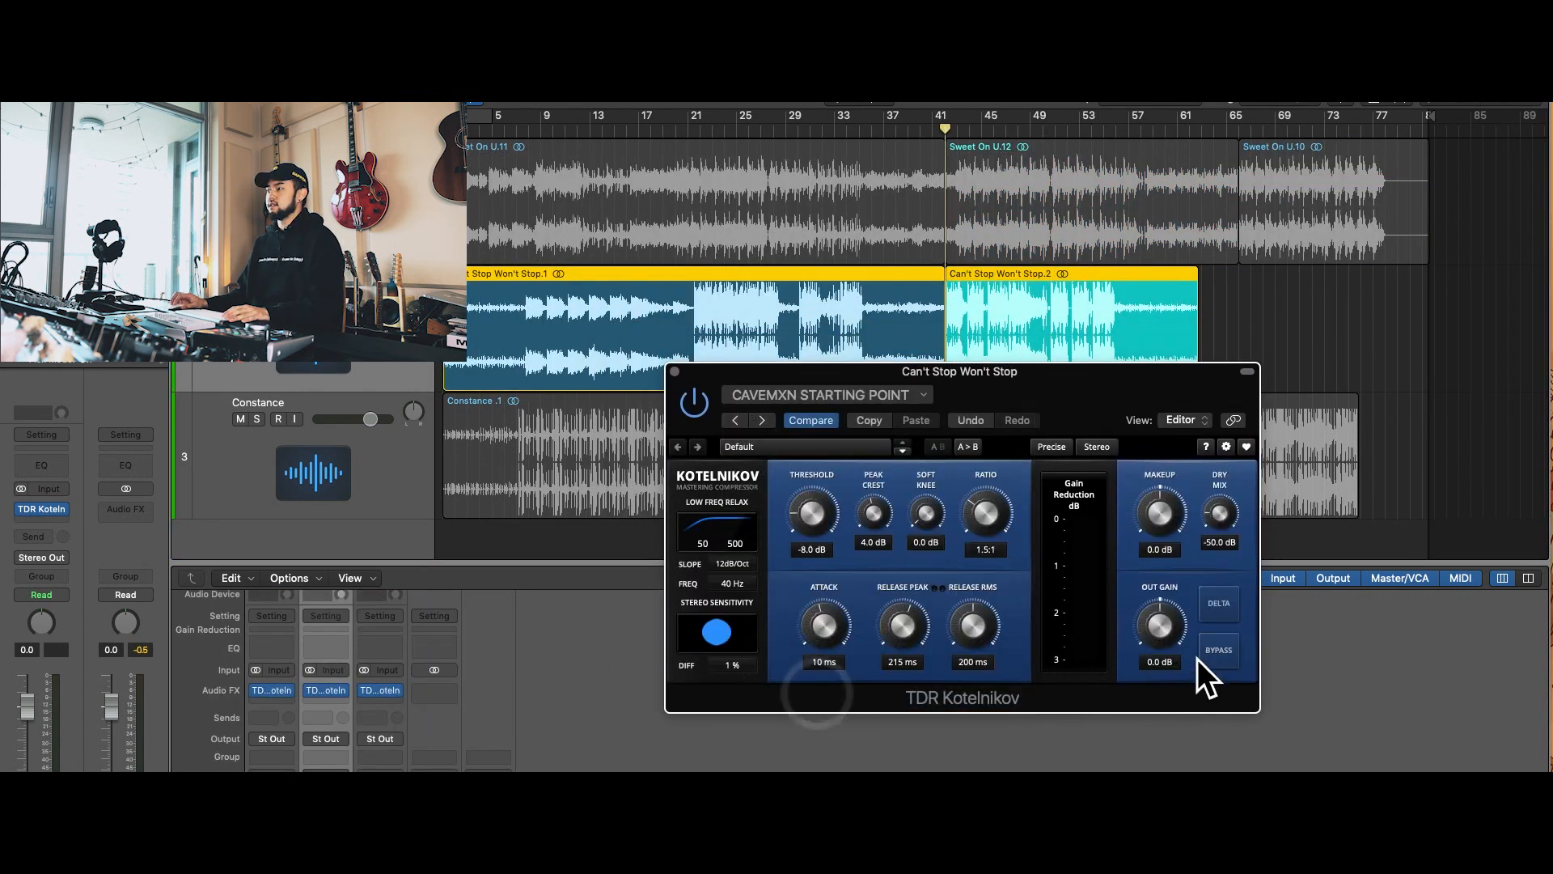
- Move the compressor window clear of the Can't Stop Won't Stop waveform
drag(1013, 377, 929, 419)
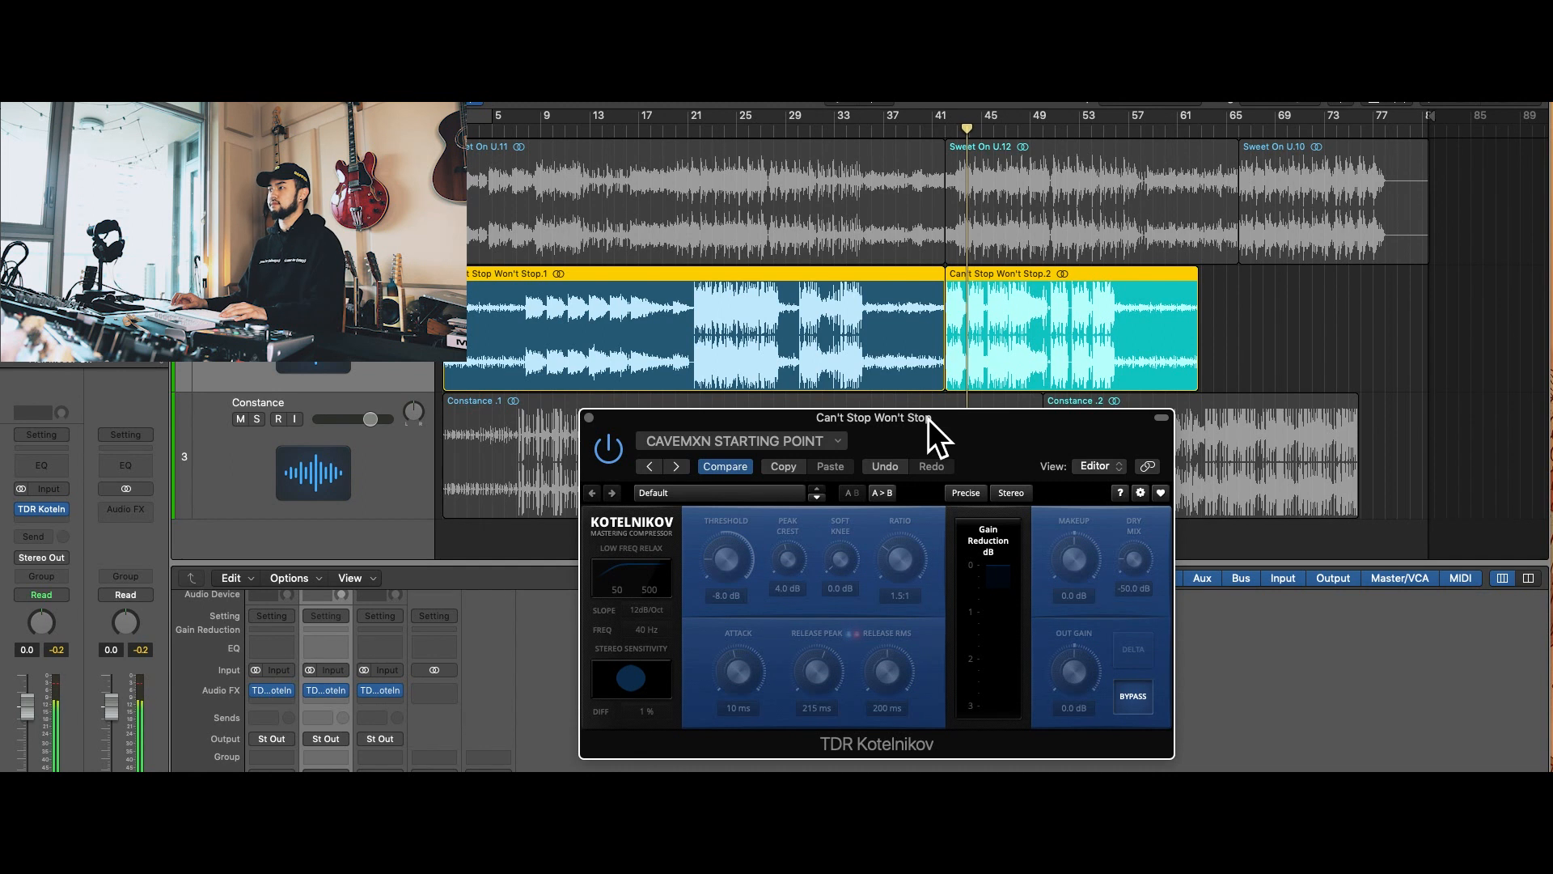
drag(935, 420, 926, 419)
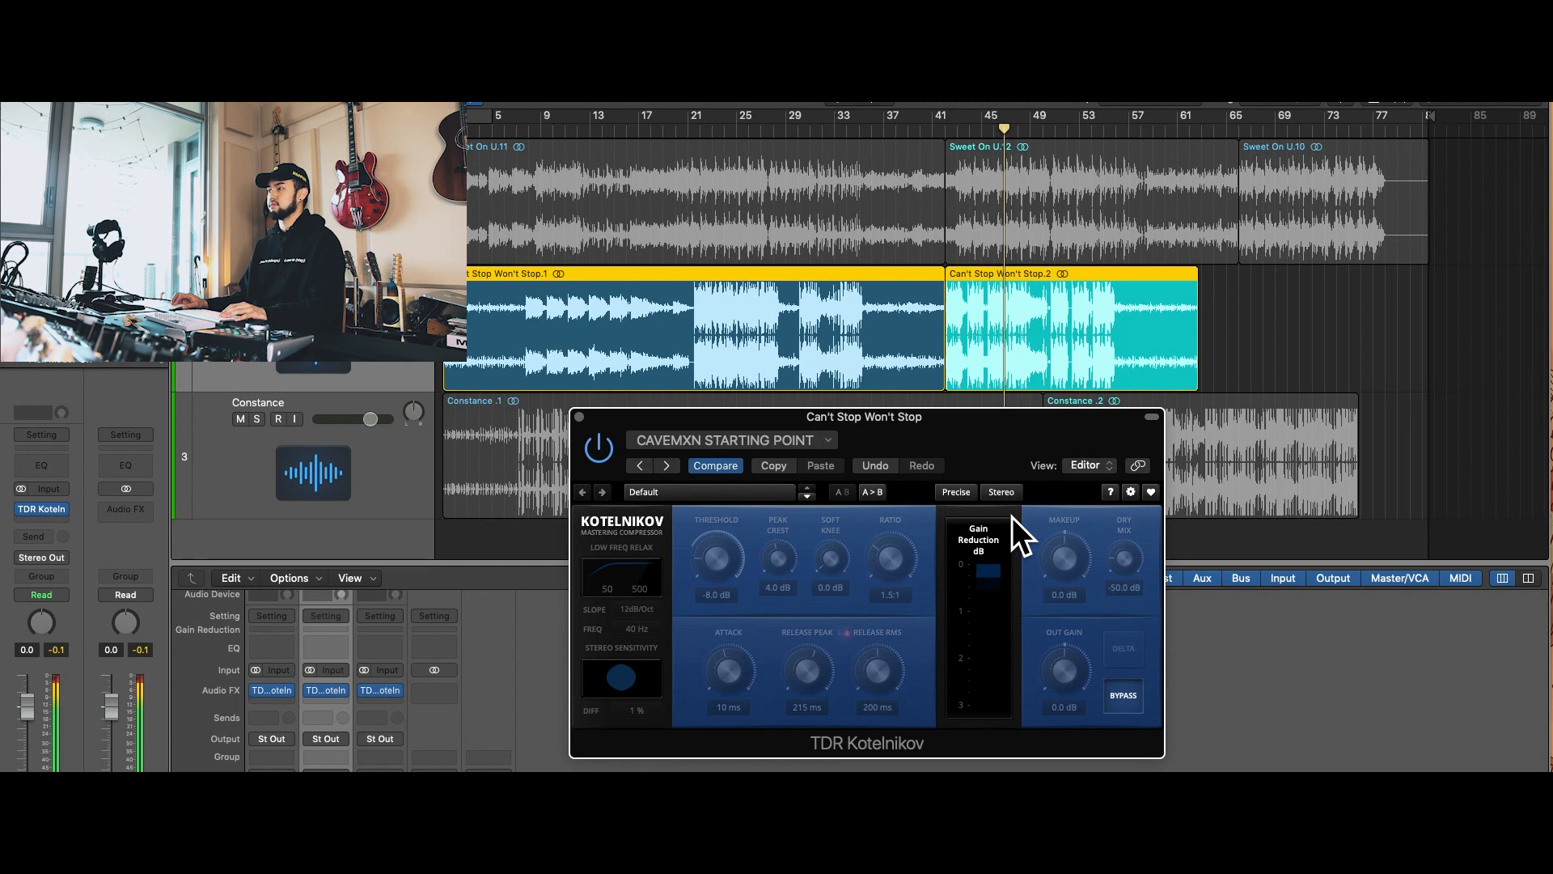
- Restart Can't Stop Won't Stop from bar 41 and take its compressor out of bypass
drag(997, 436, 995, 441)
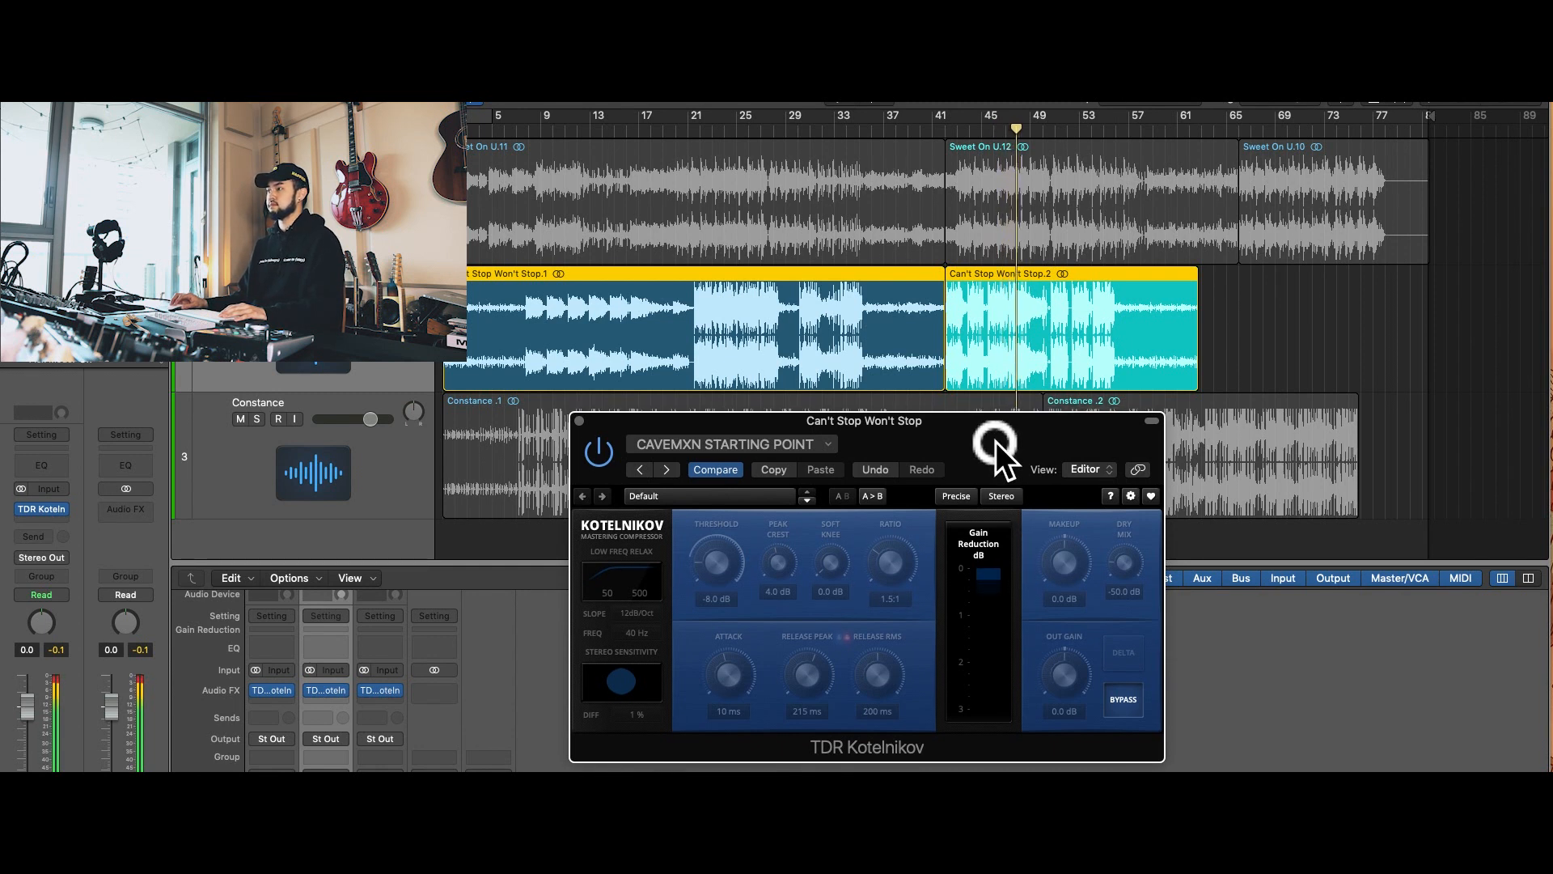
click(944, 129)
drag(1012, 443, 1009, 445)
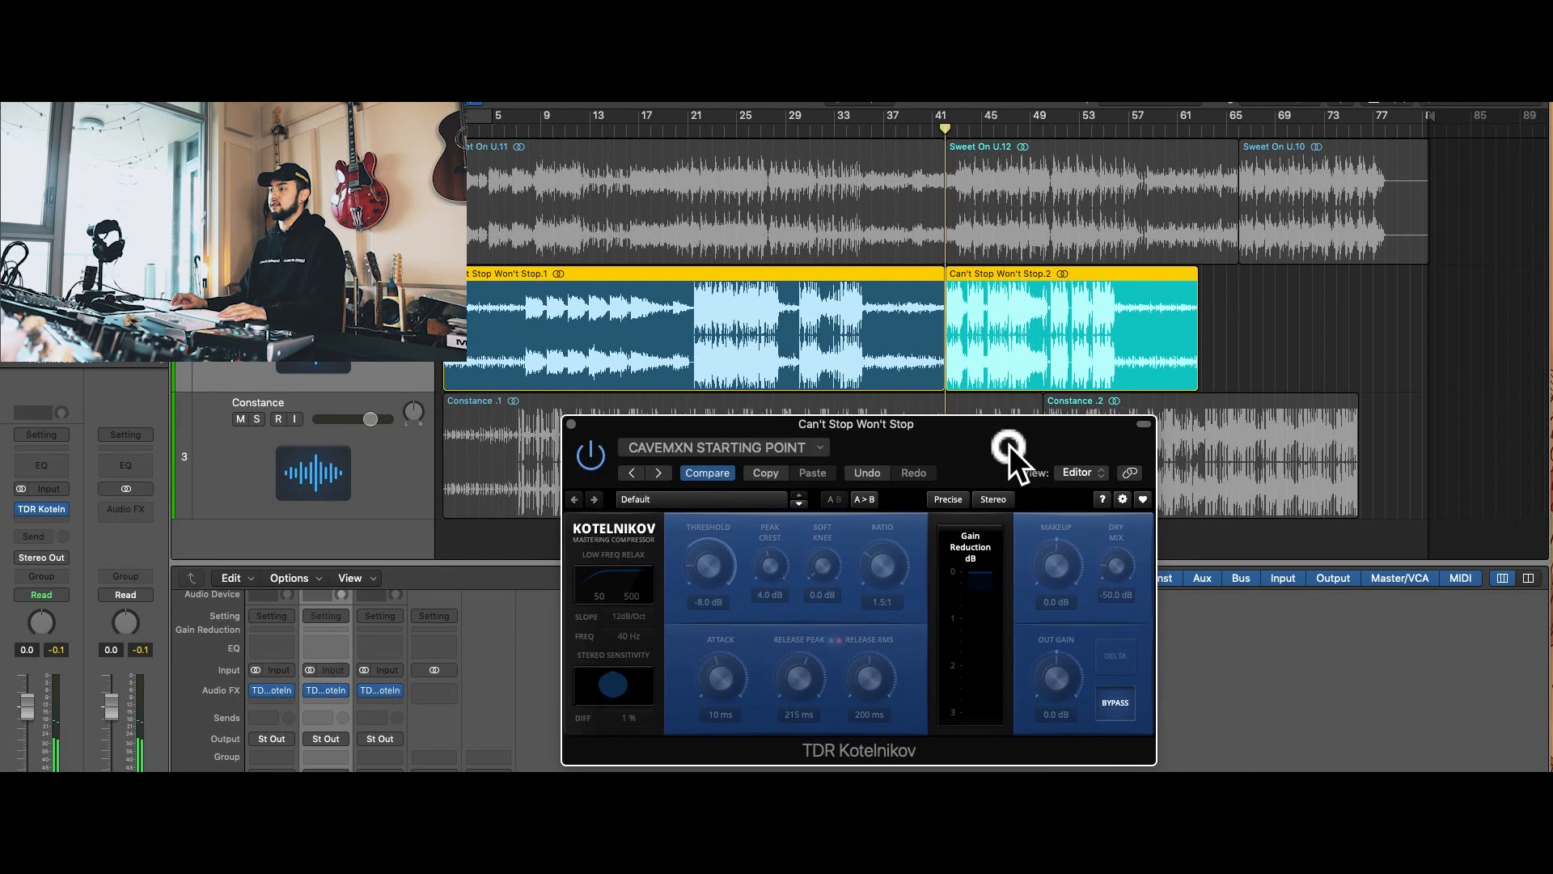
click(1123, 712)
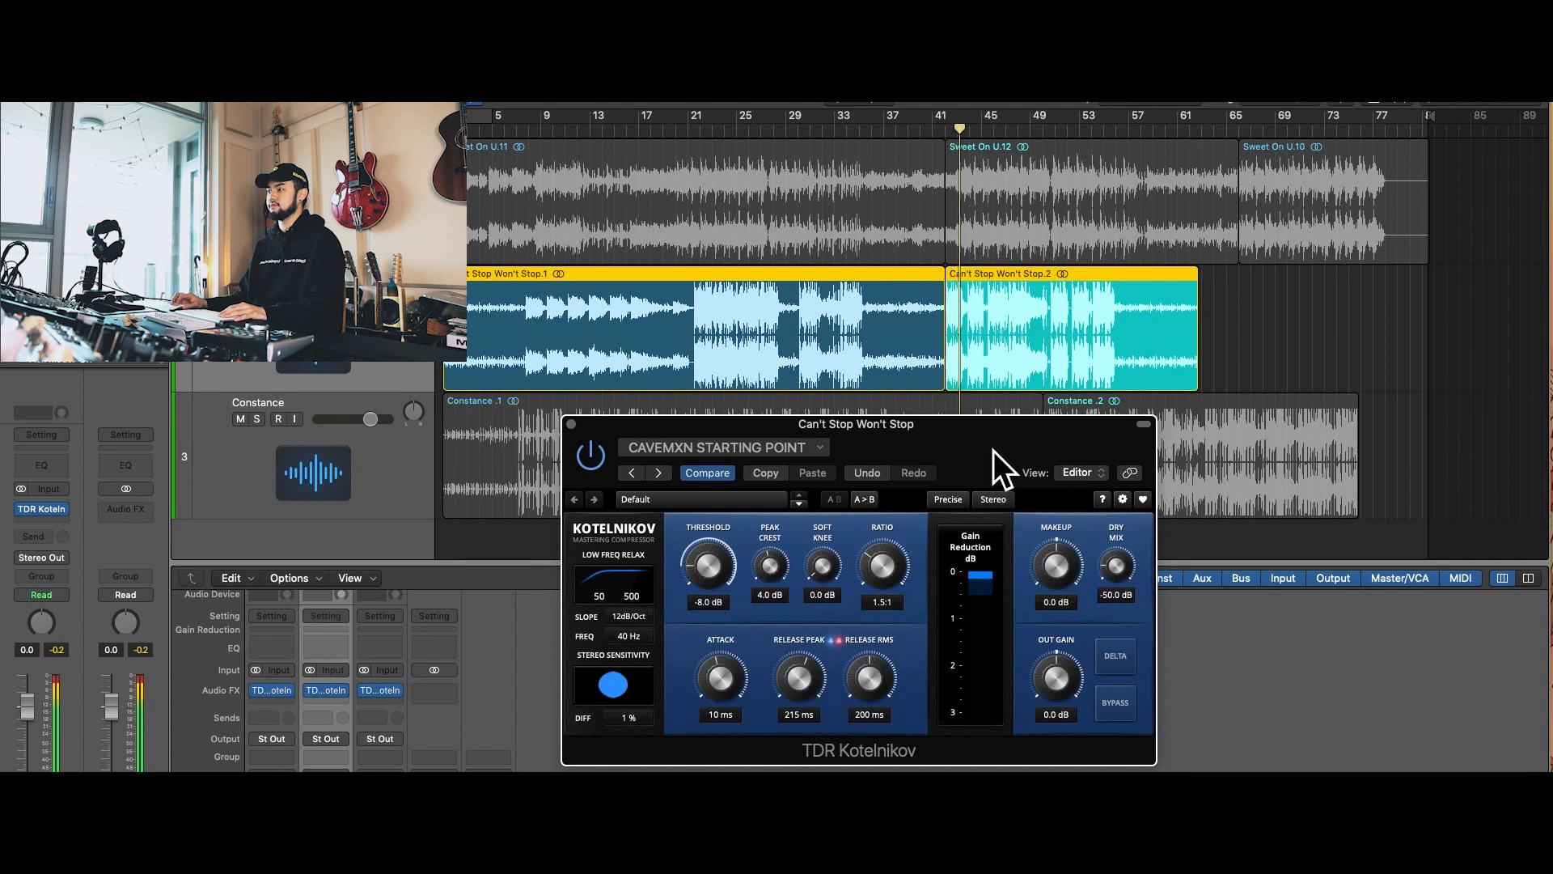
- Toggle bypass repeatedly during playback to compare the -8.0 dB threshold with the uncompressed Can't Stop Won't Stop, ending compressed, and stop playback
drag(992, 454, 1027, 453)
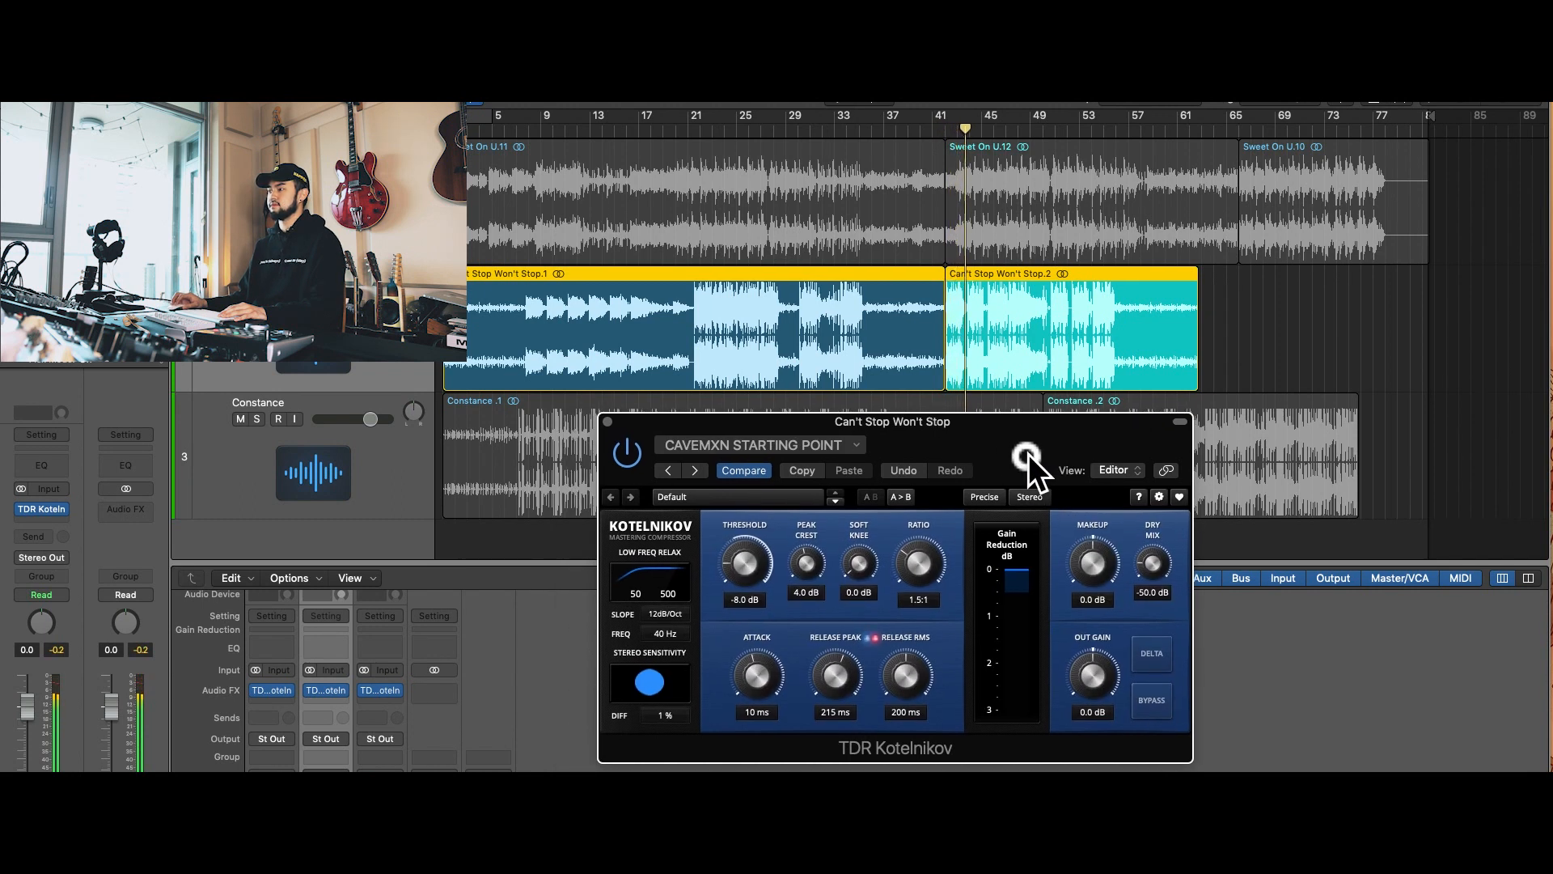
click(1145, 708)
click(1145, 708)
click(1146, 707)
click(1145, 707)
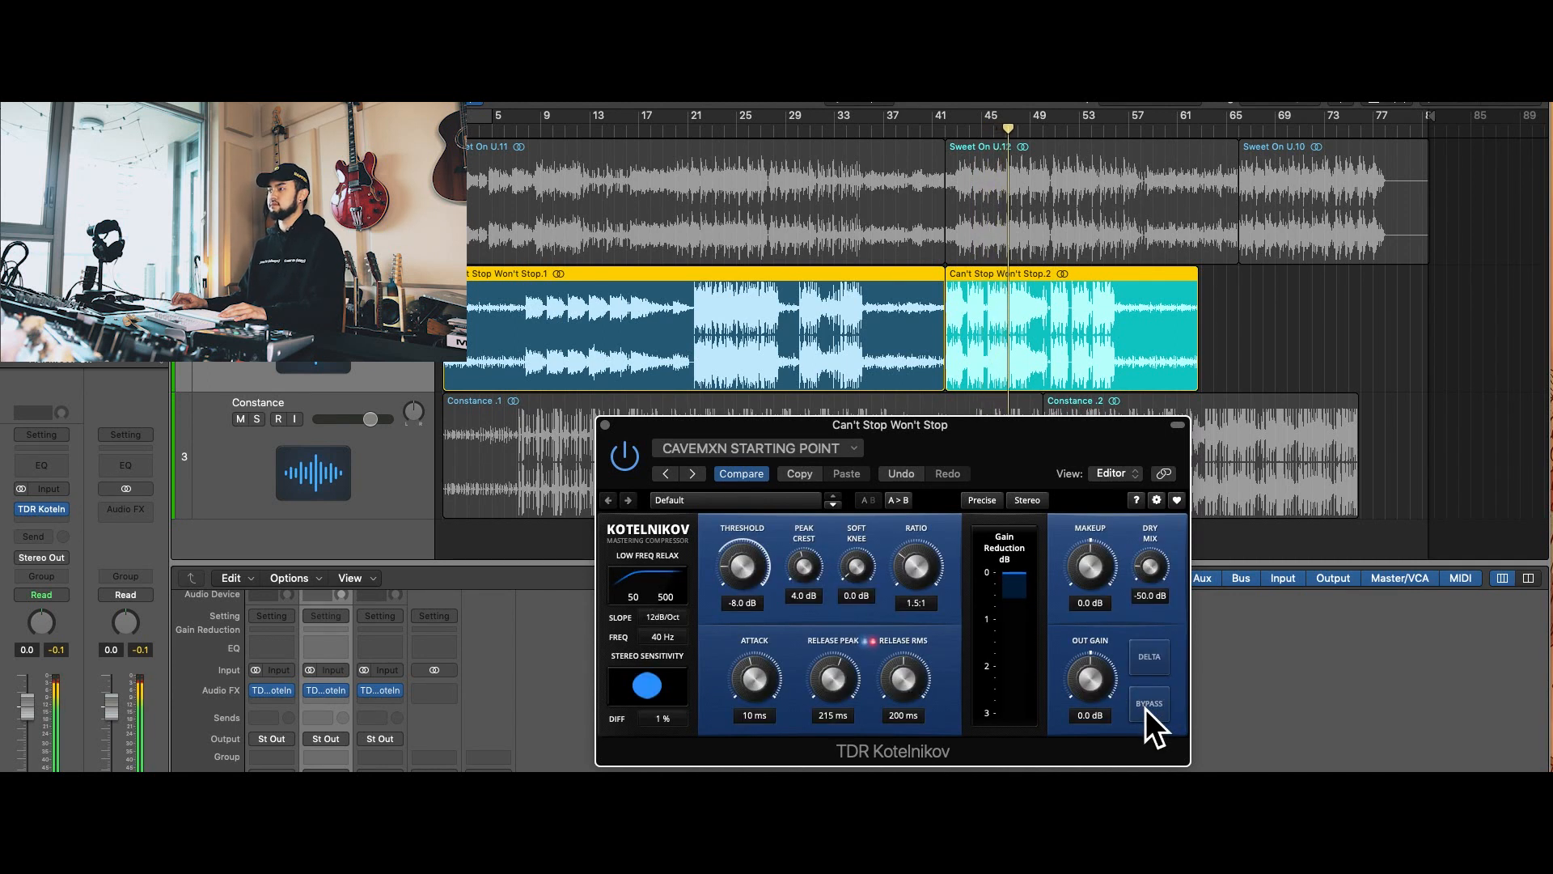
click(1145, 709)
click(1146, 708)
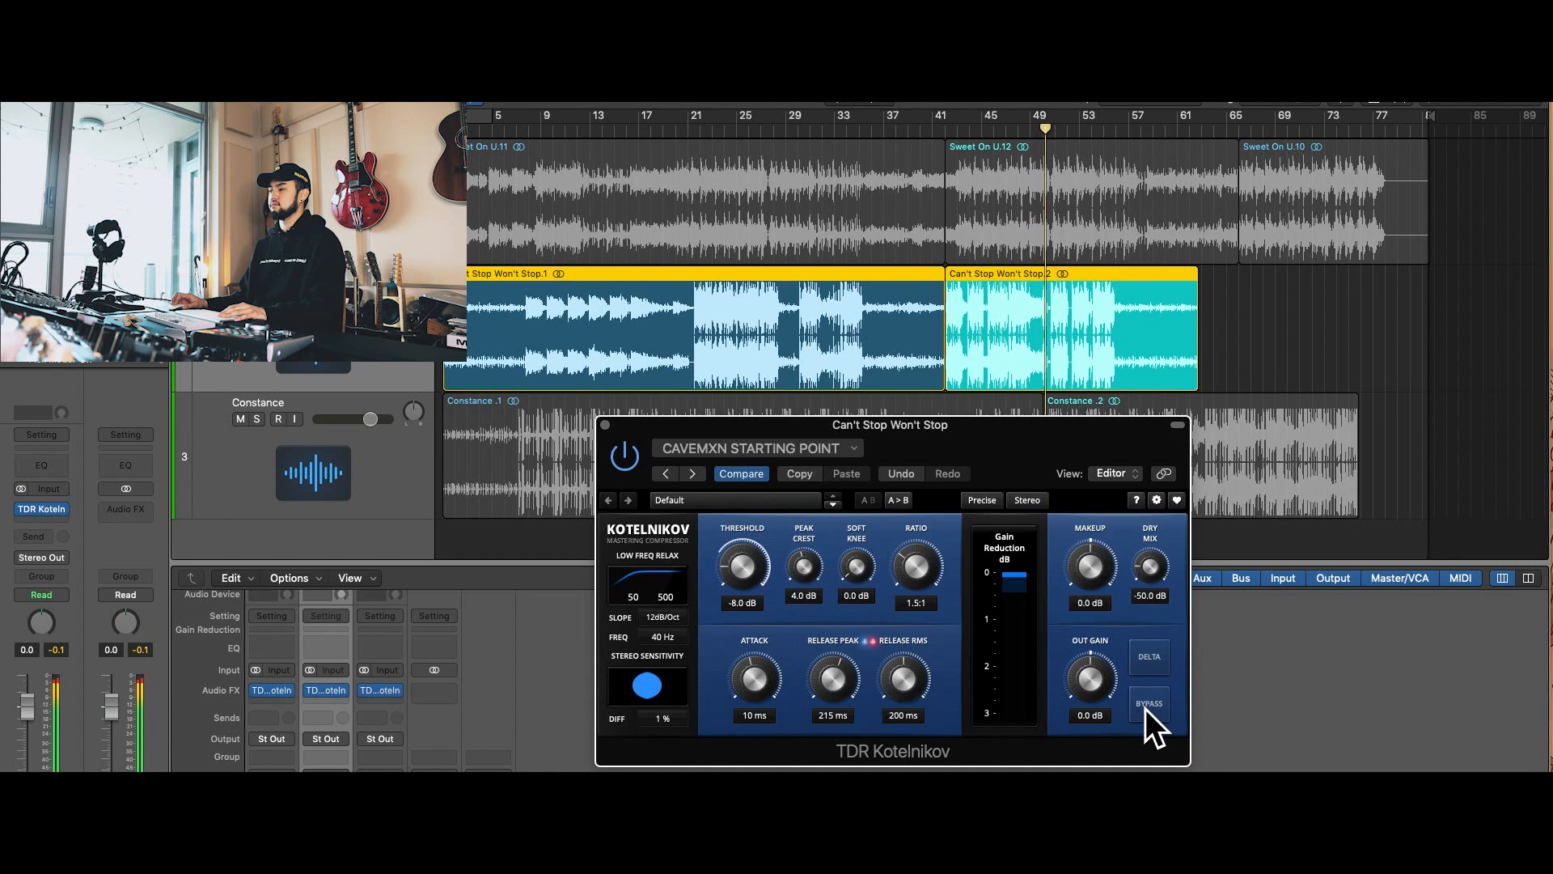
click(1146, 709)
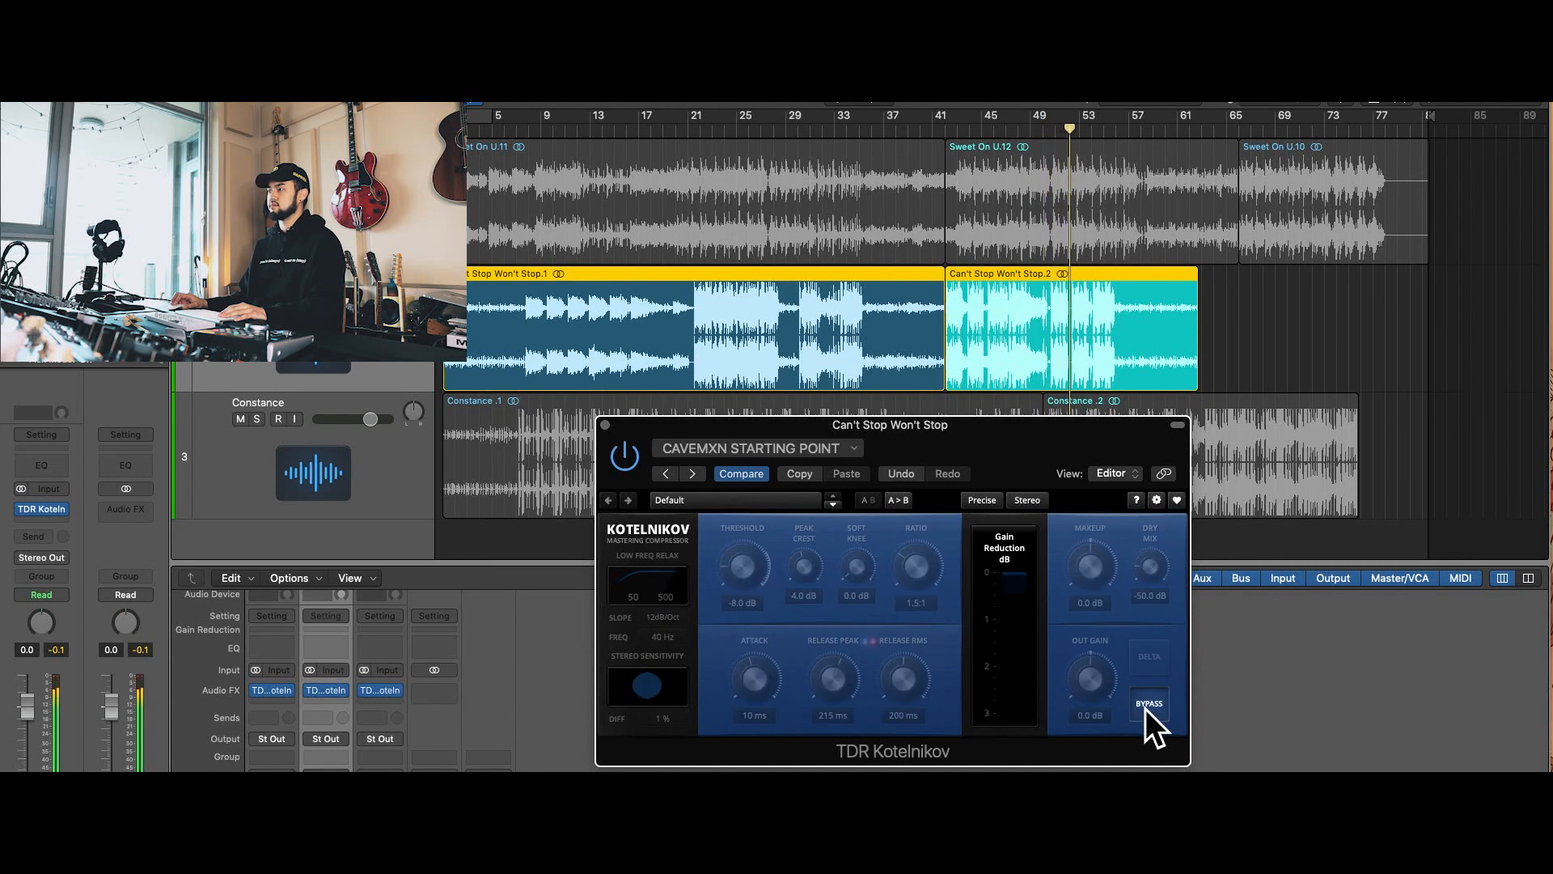
click(1145, 708)
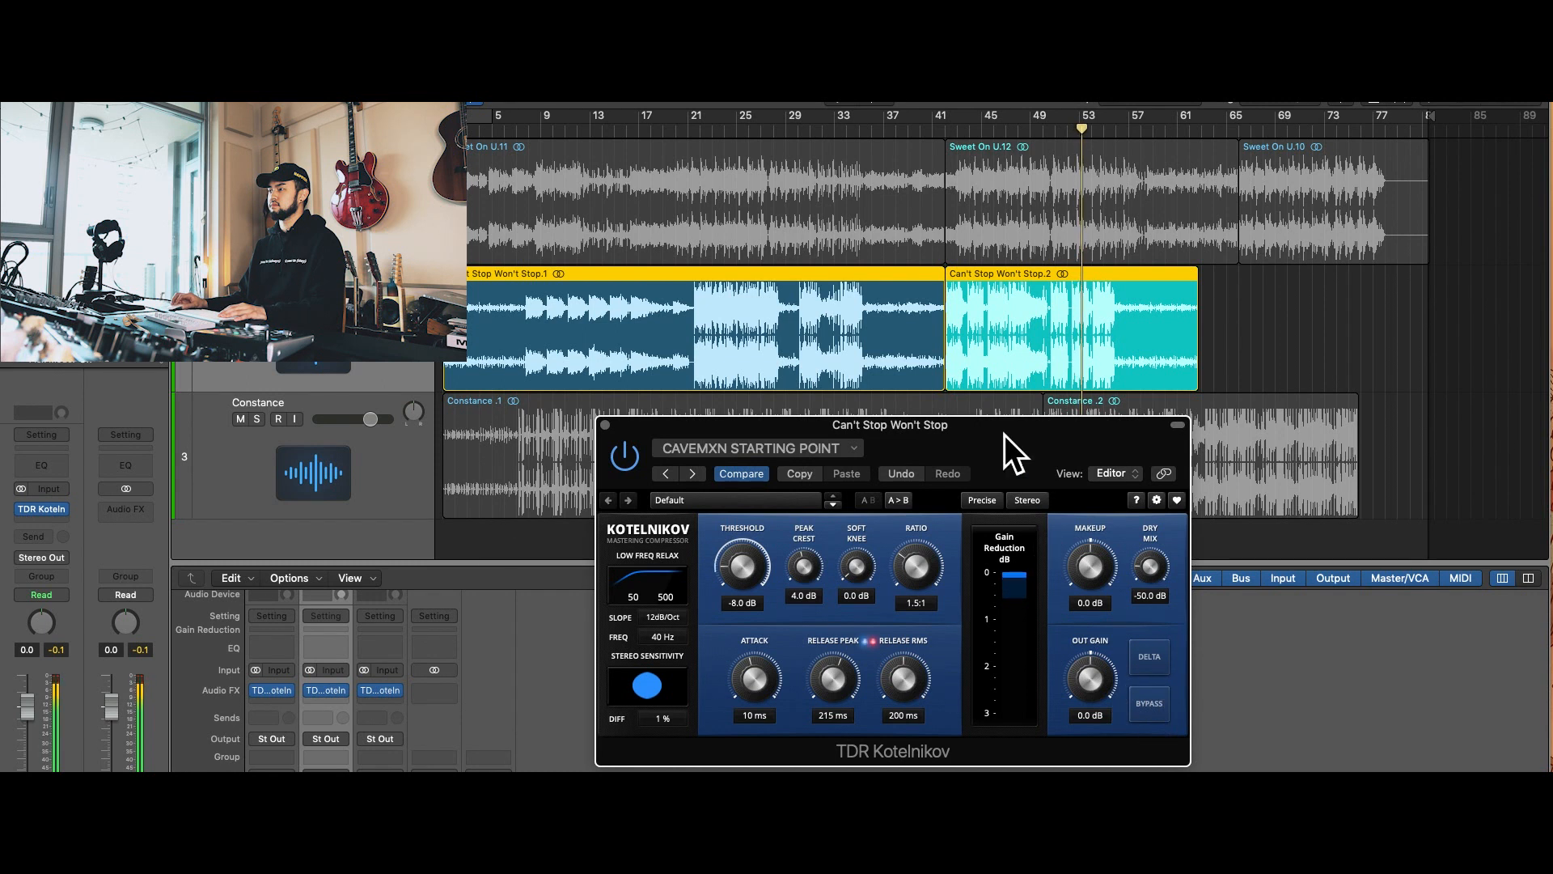
key(space)
drag(1026, 441, 970, 429)
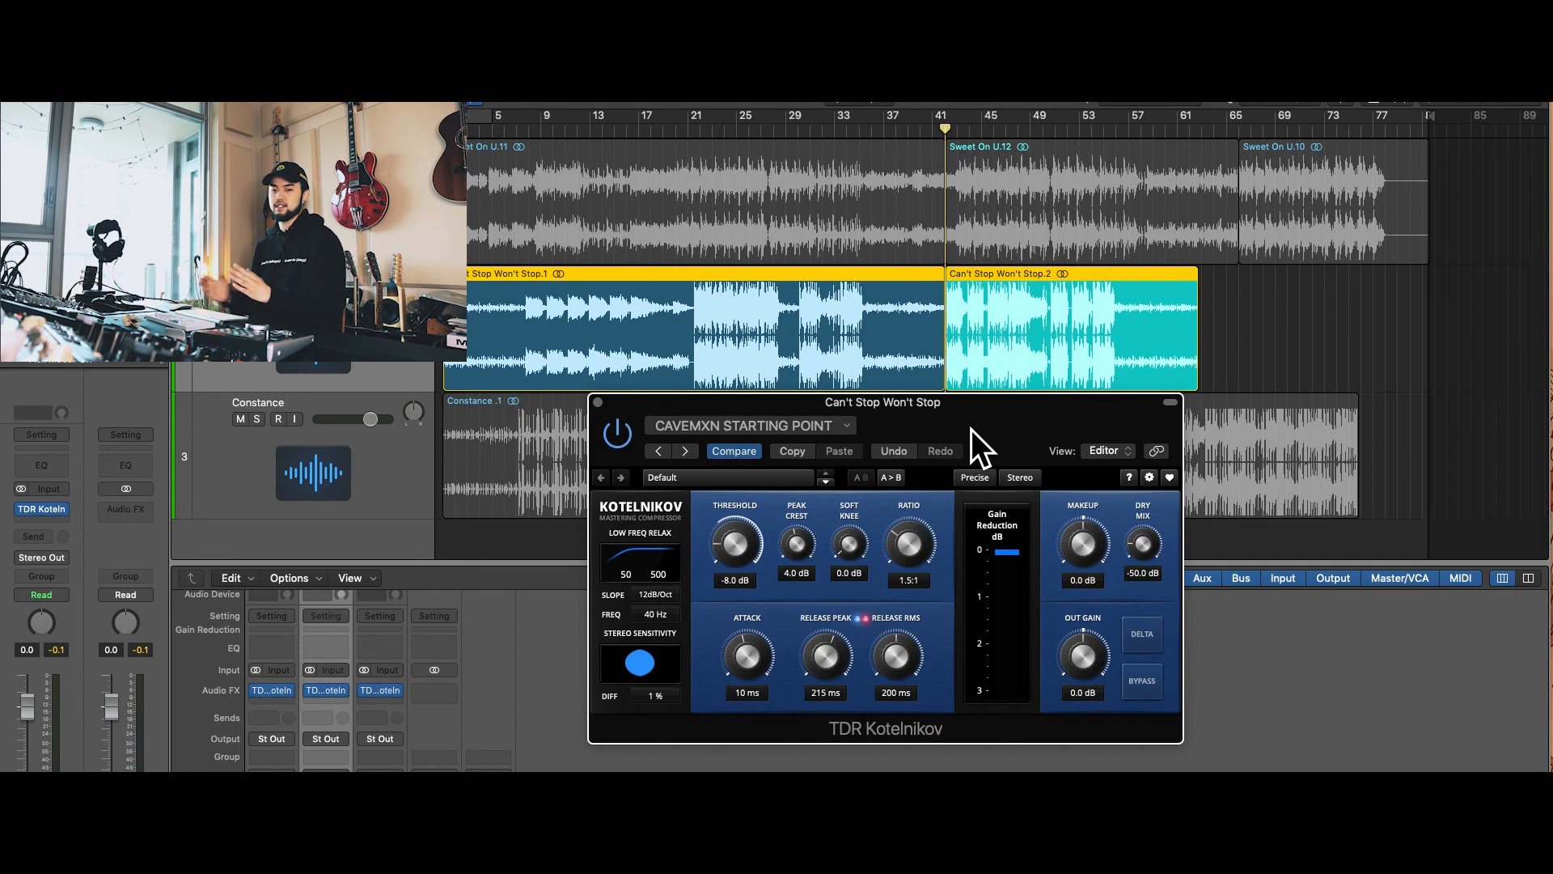
drag(971, 428, 962, 419)
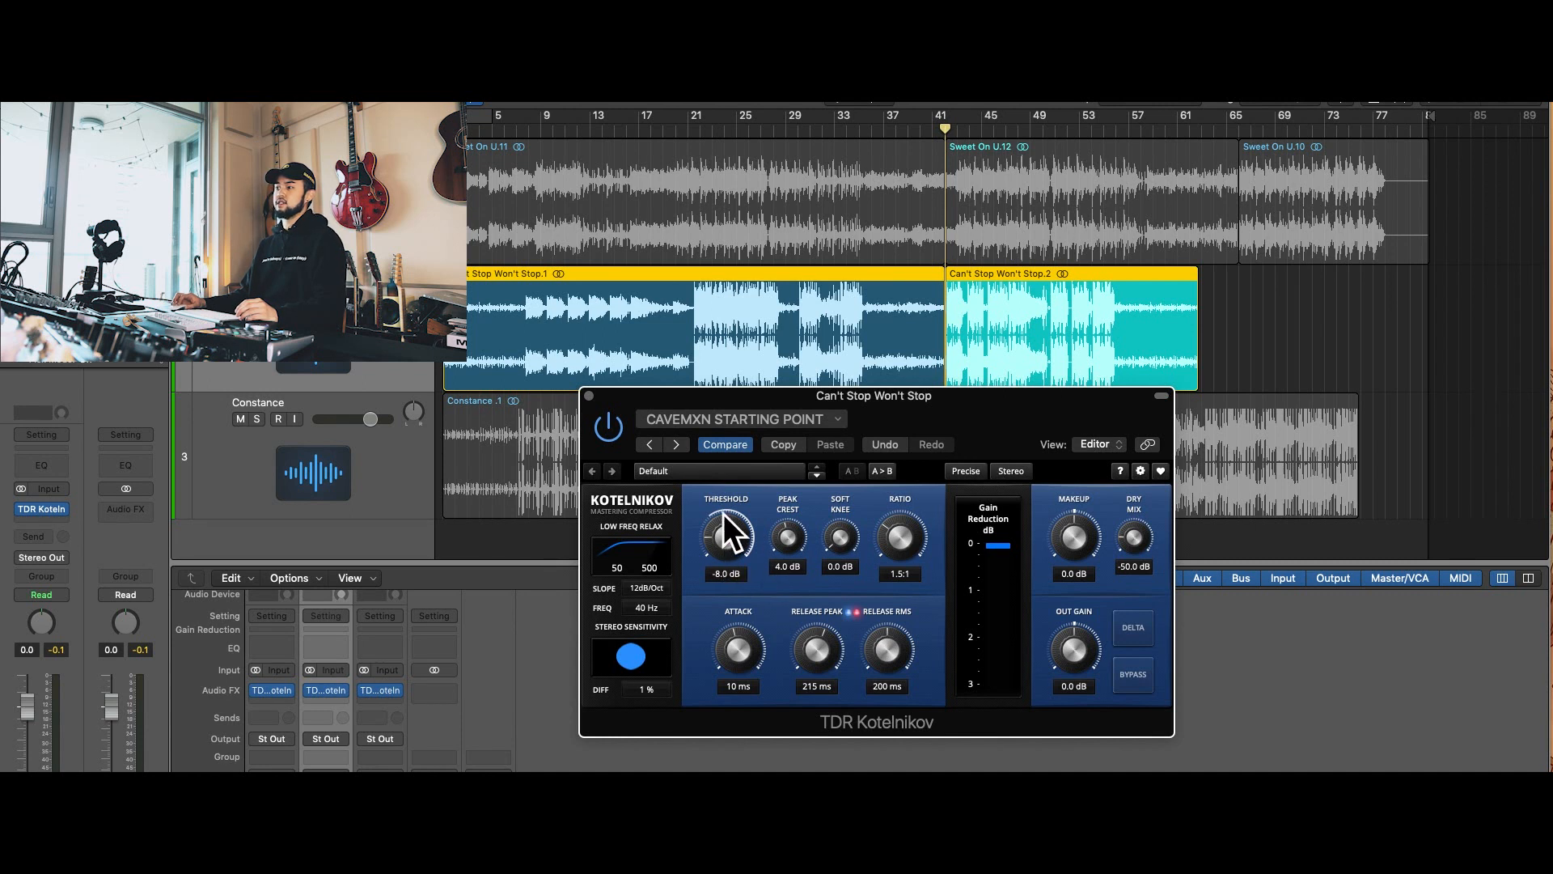
drag(964, 411, 964, 440)
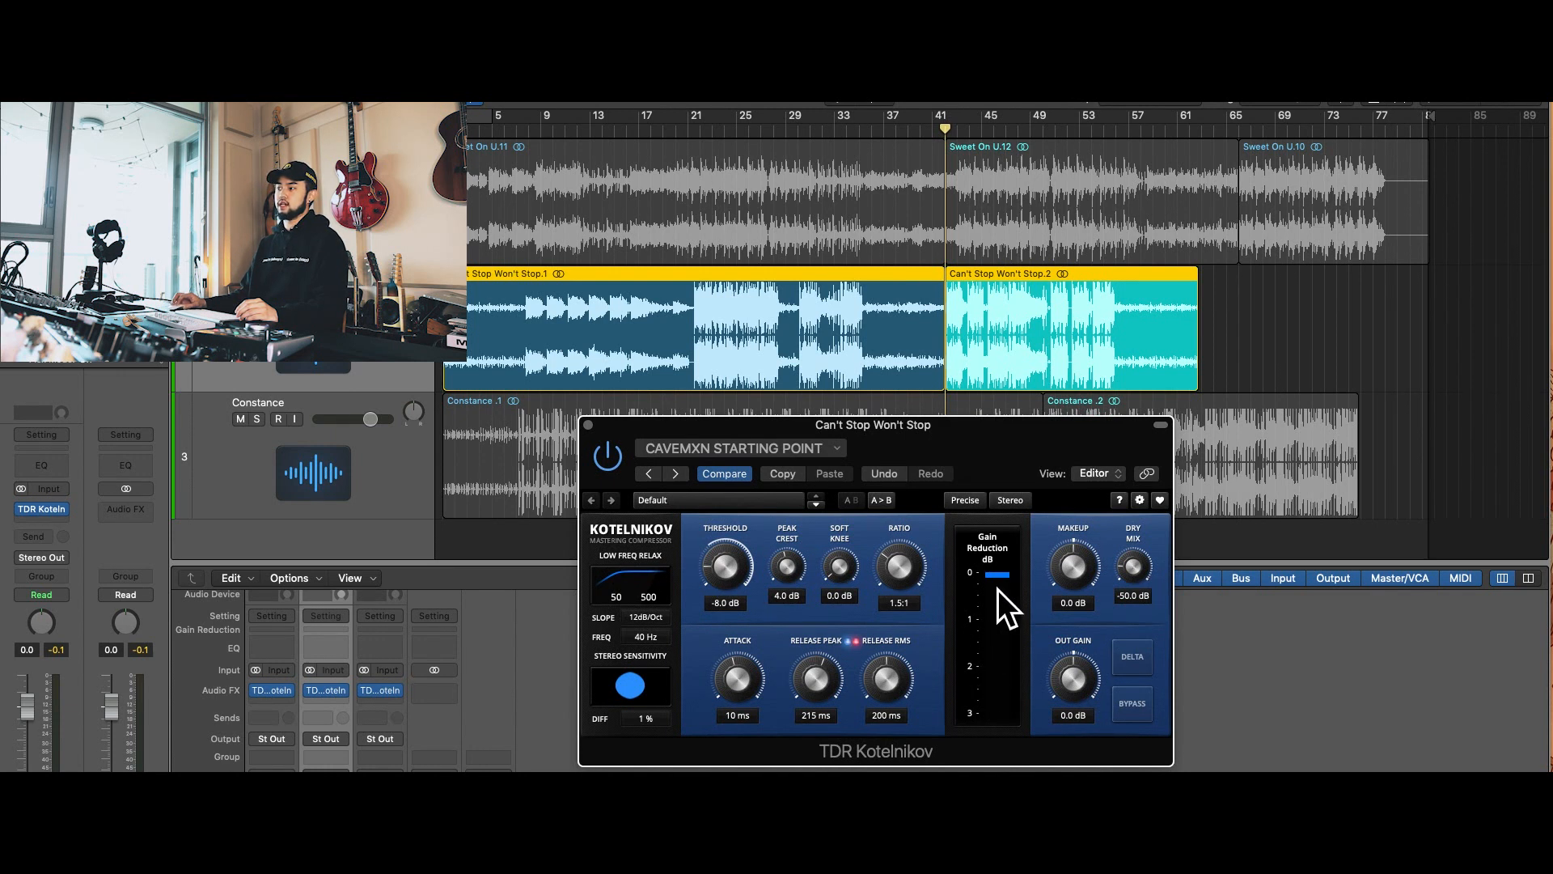
drag(983, 452, 1001, 468)
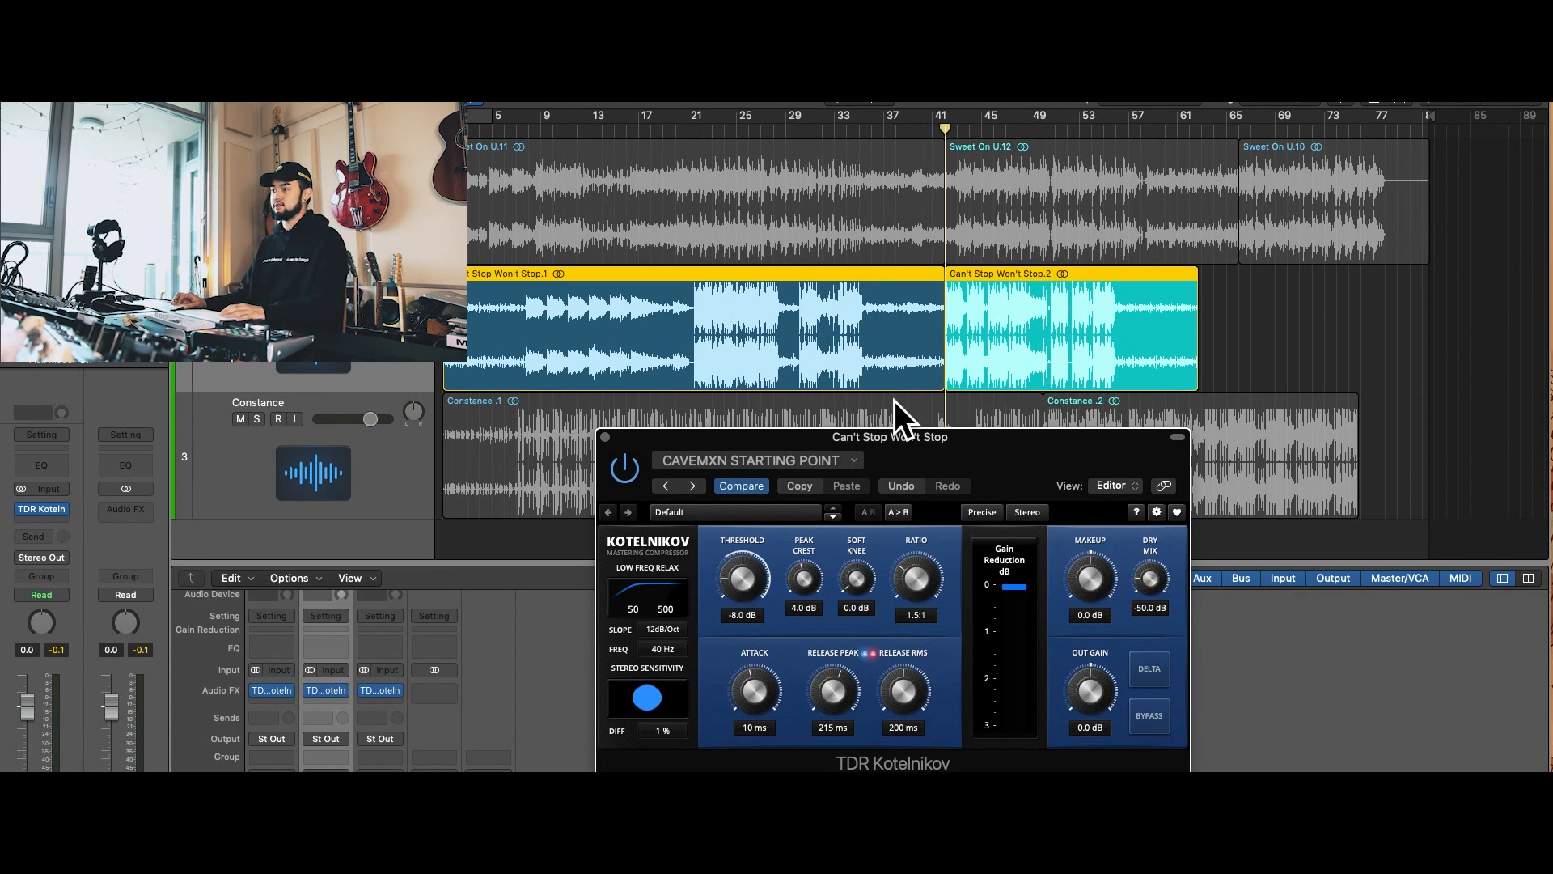
drag(911, 469, 904, 466)
- Set the compressor's threshold in state A to -11.5 dB and restart playback from bar 41
drag(739, 582, 752, 529)
click(948, 130)
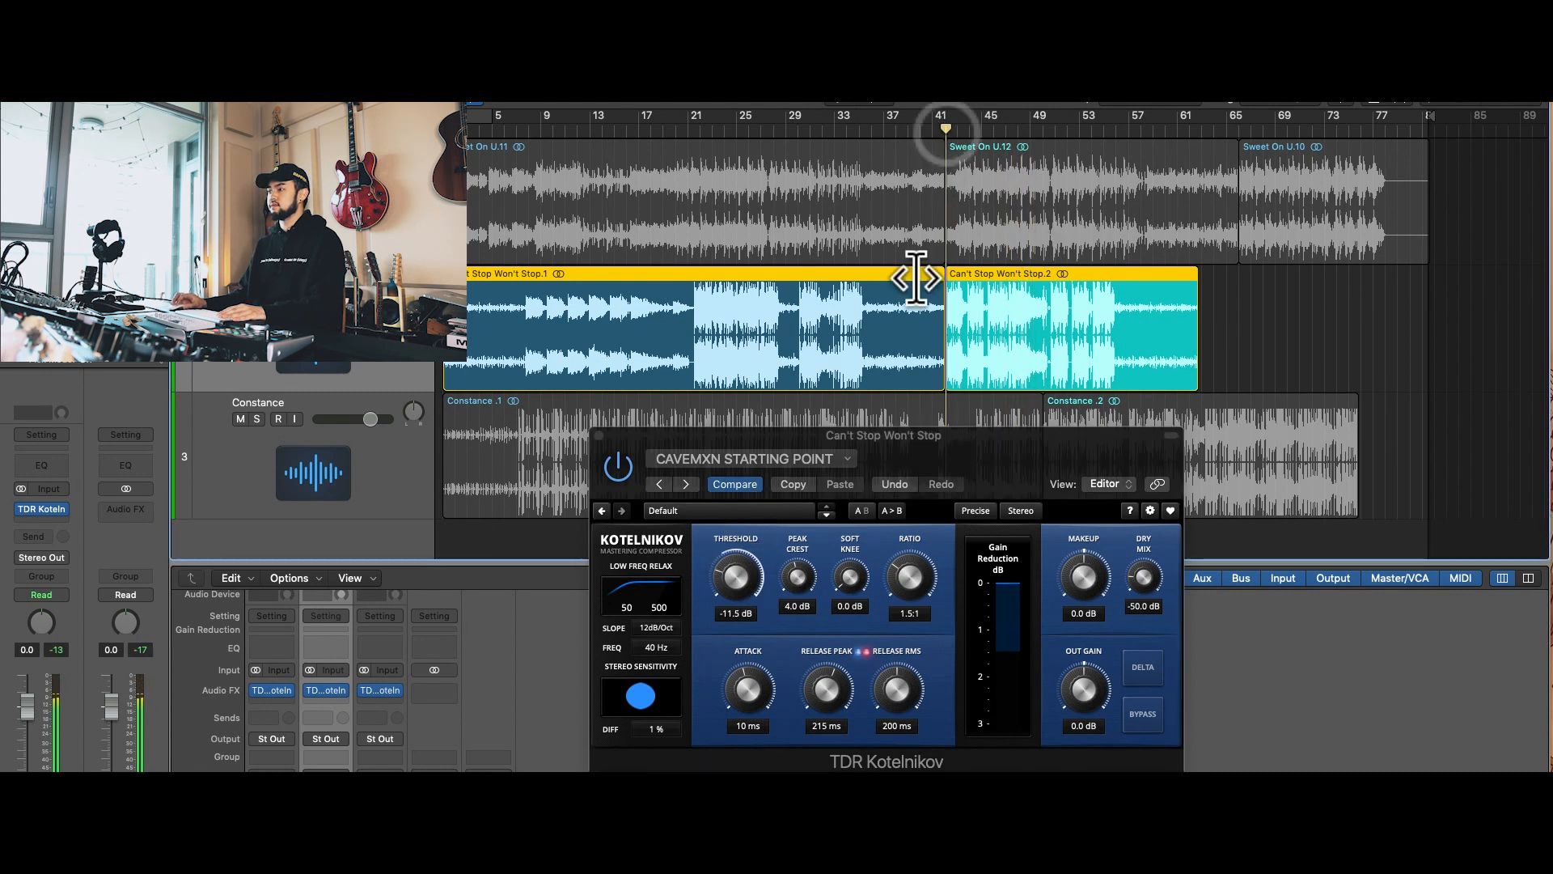
drag(918, 454, 911, 450)
- Alternate between state A at -11.5 dB and state B at -10.0 dB during playback, and check state B against bypass
click(853, 504)
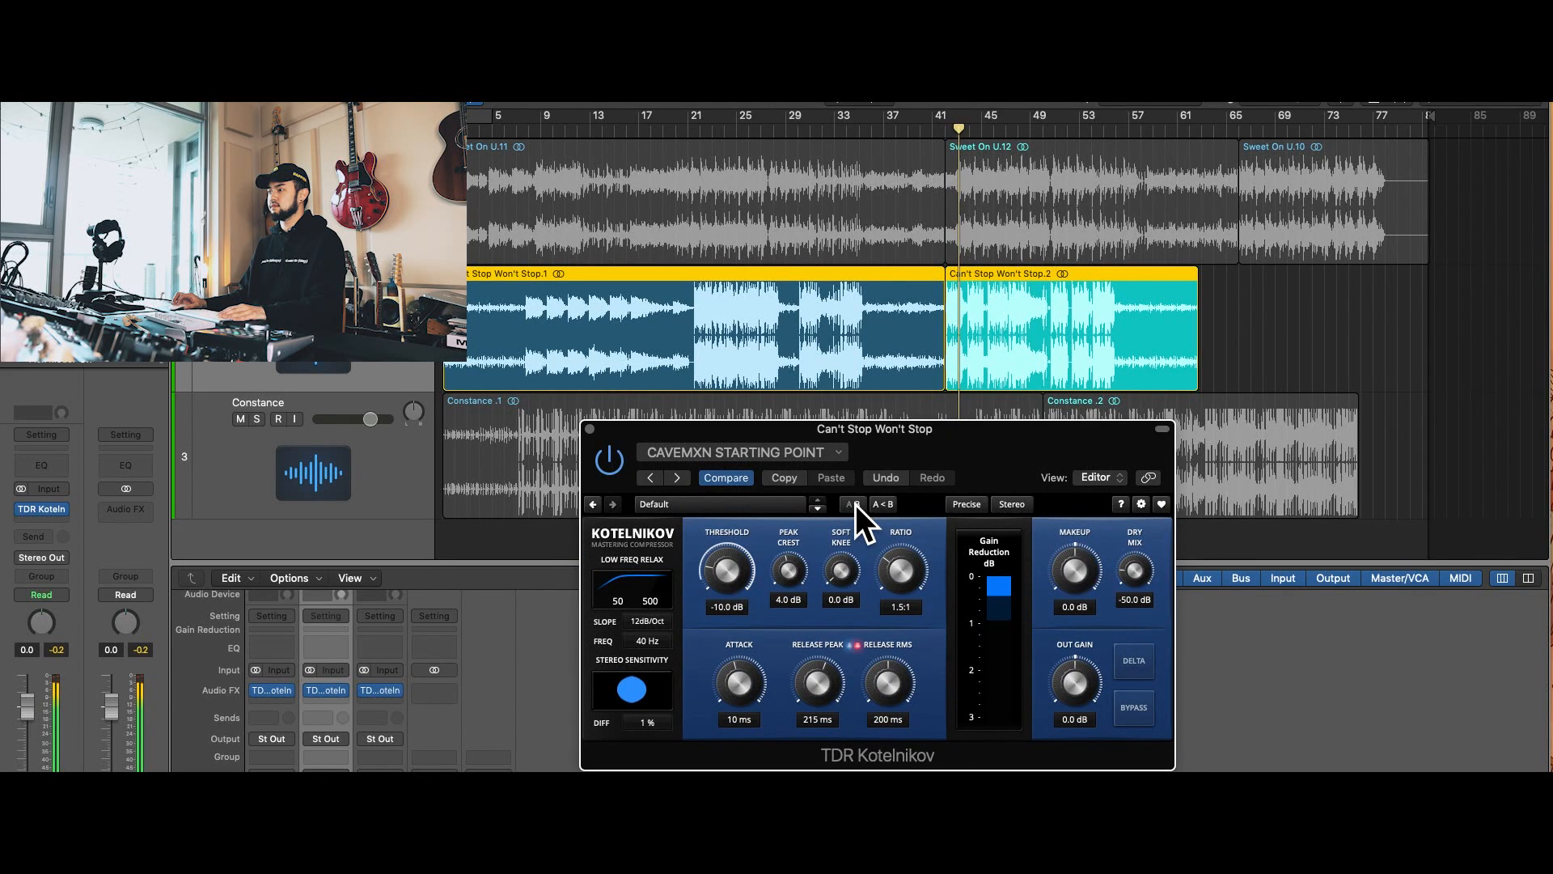
click(854, 503)
click(855, 503)
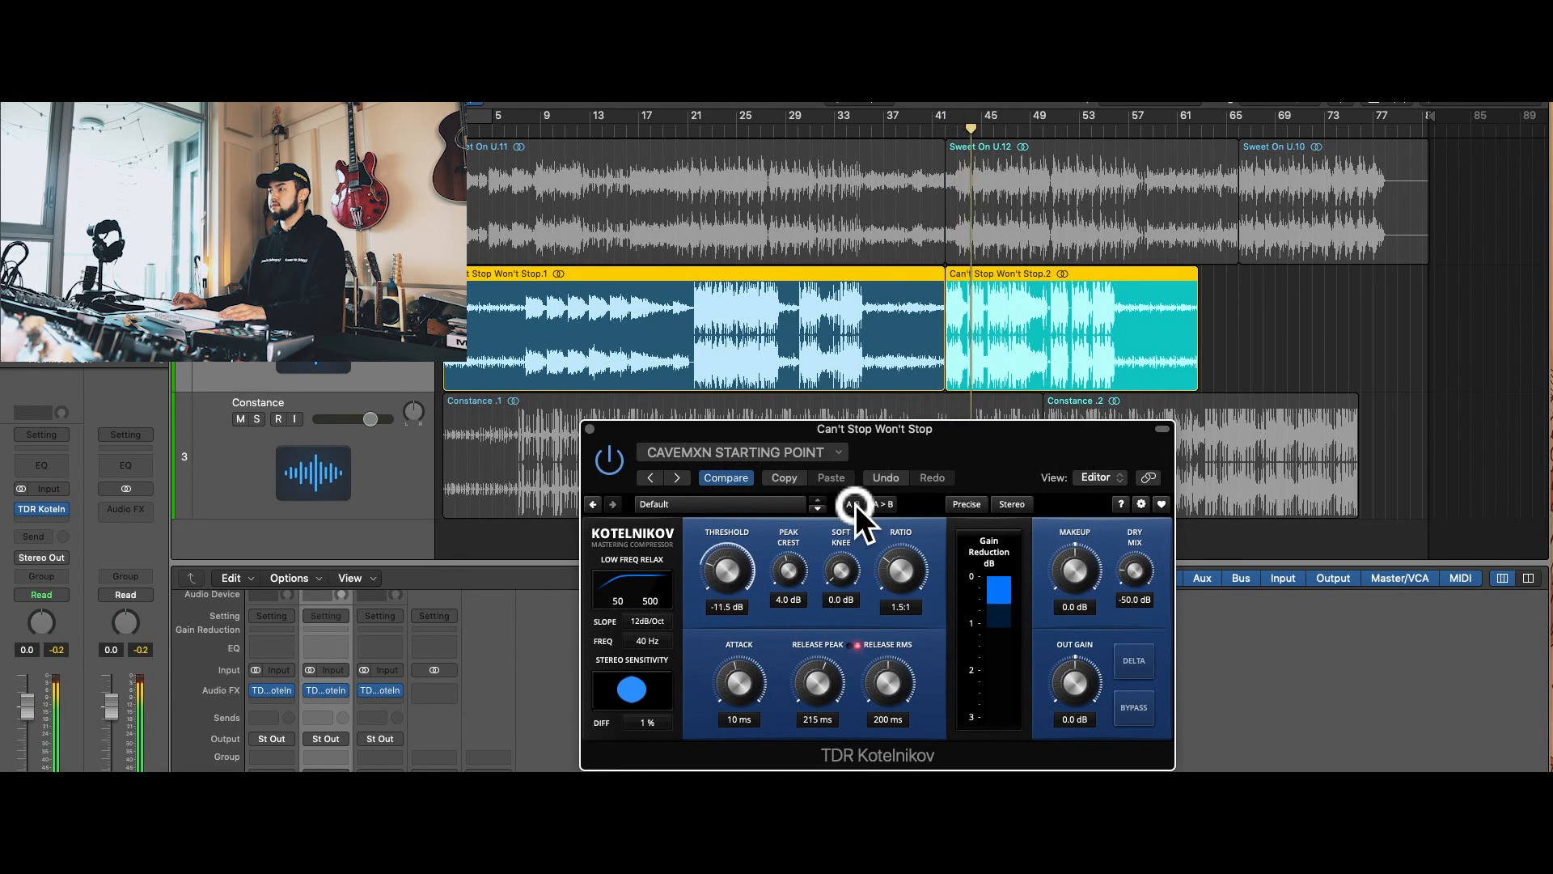
click(857, 503)
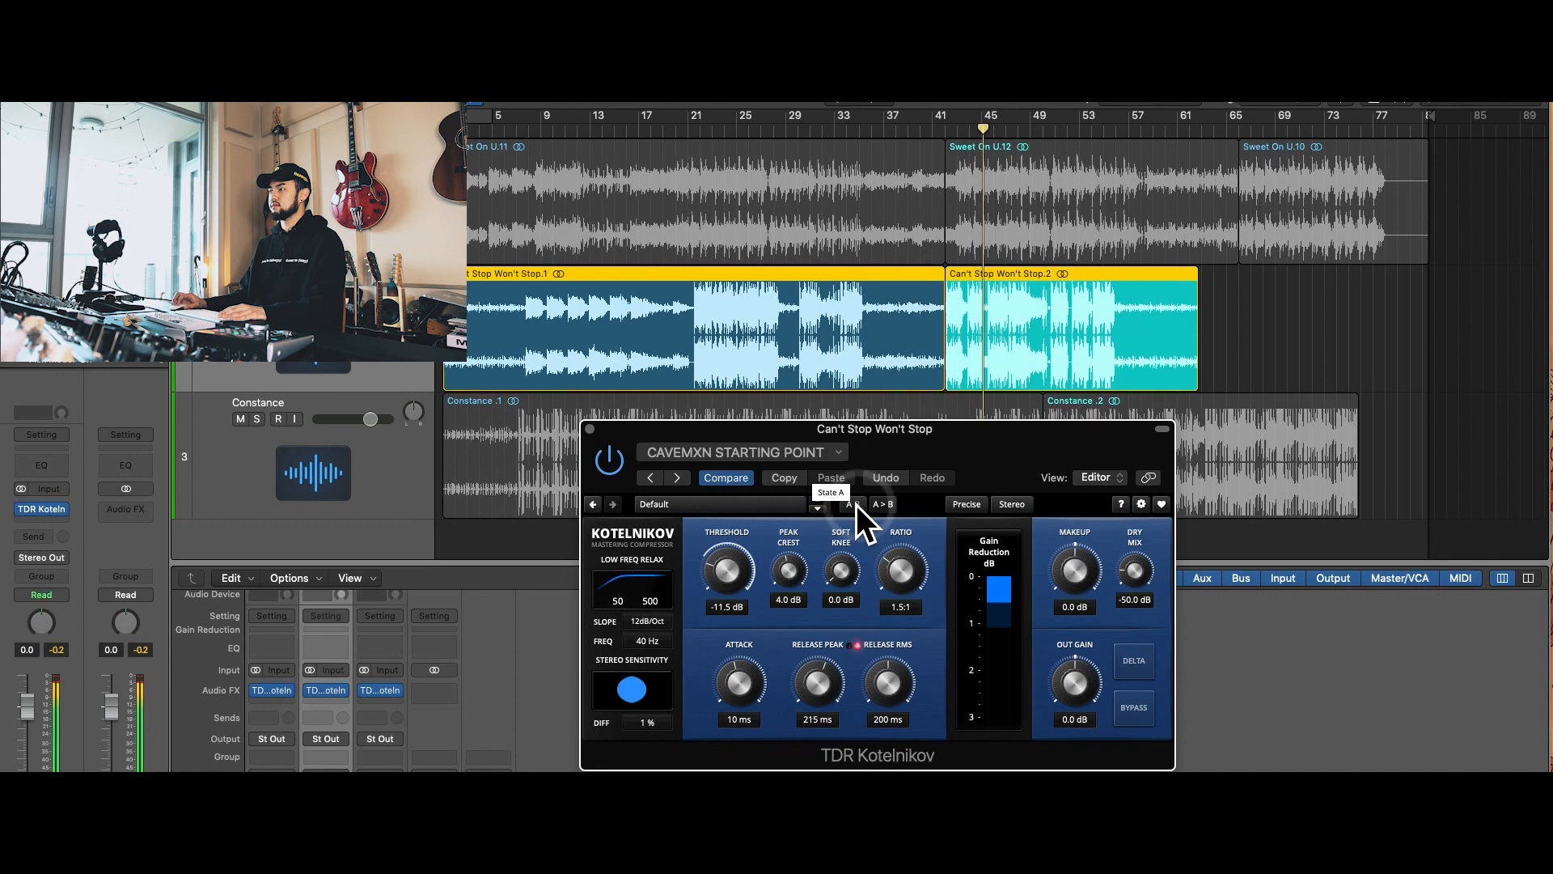
click(854, 504)
click(1132, 708)
click(1133, 708)
- Copy state B's -10.0 dB threshold settings into state A and try a threshold adjustment against it, ending on state A
click(884, 501)
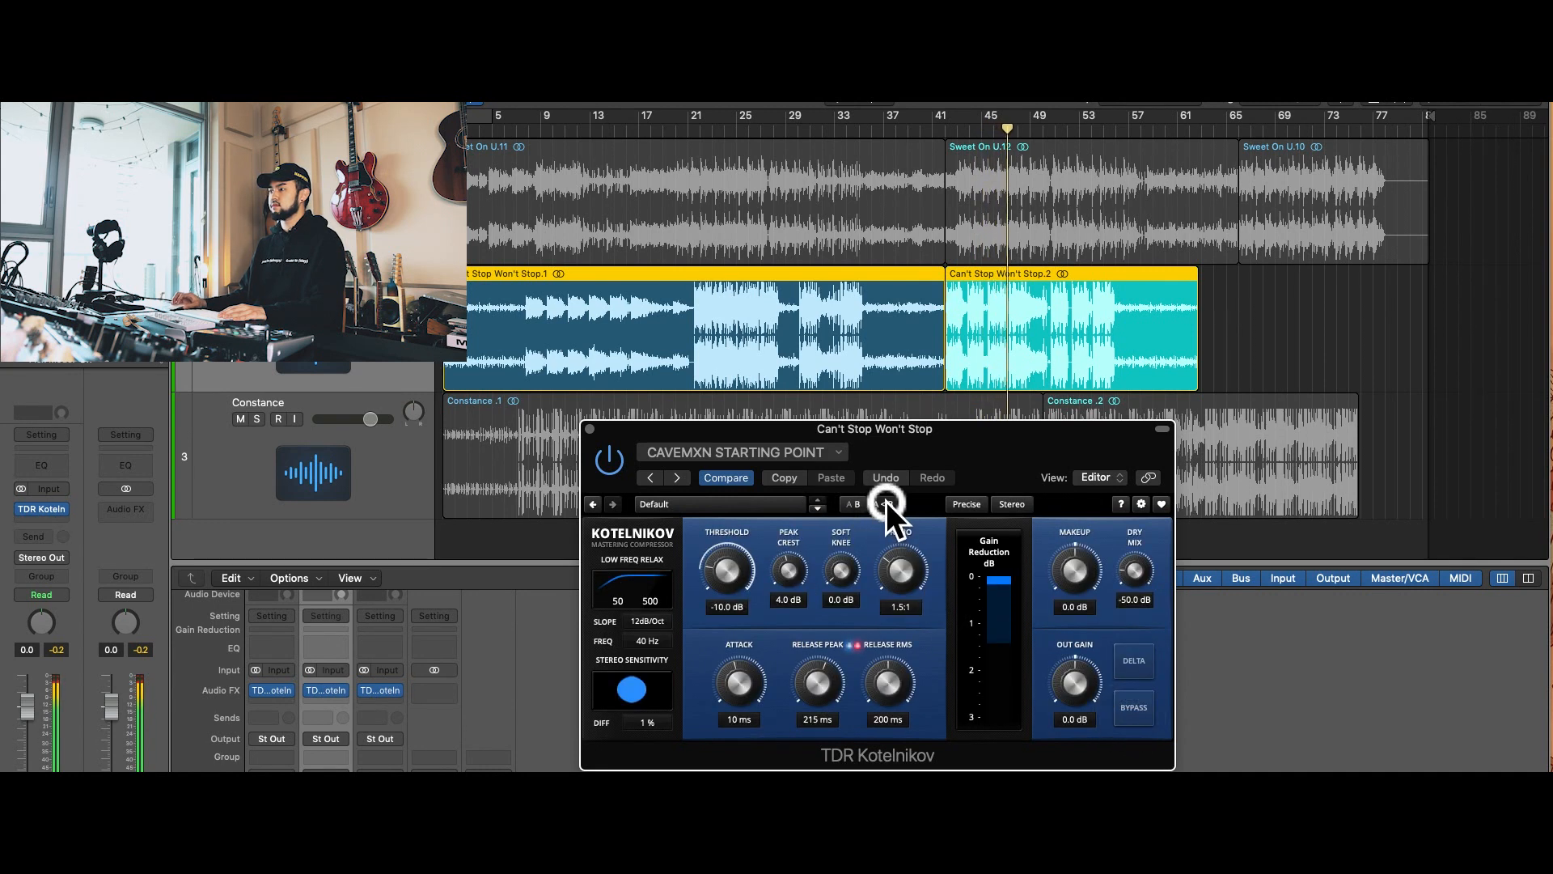
drag(958, 428, 991, 429)
drag(758, 560, 768, 527)
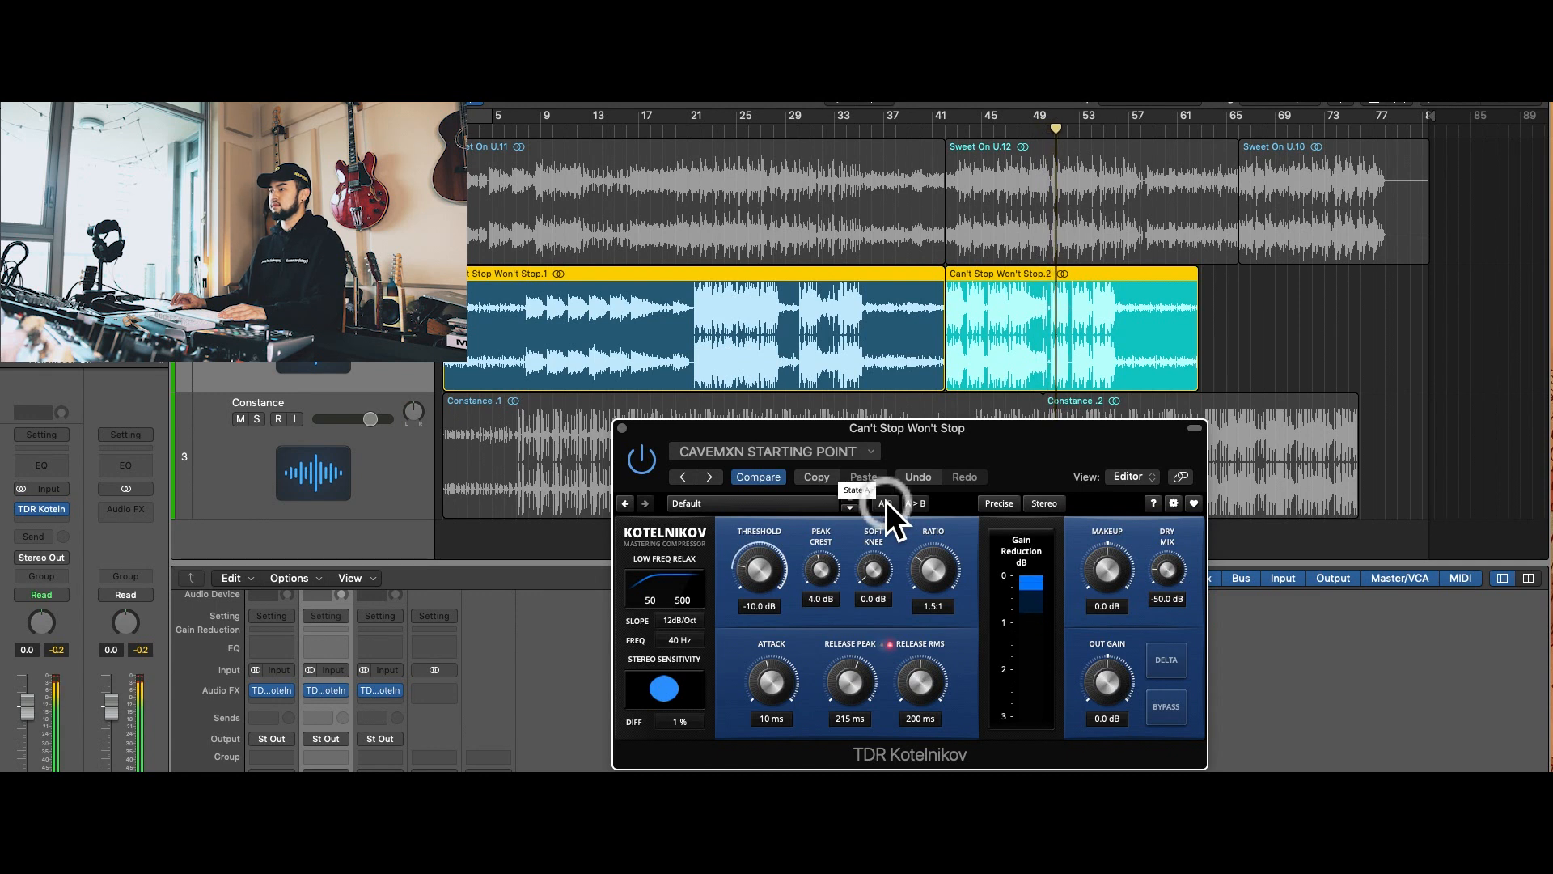
click(885, 501)
- Replay from bar 41 with a brief bypass comparison and copy state A's settings to state B
click(945, 131)
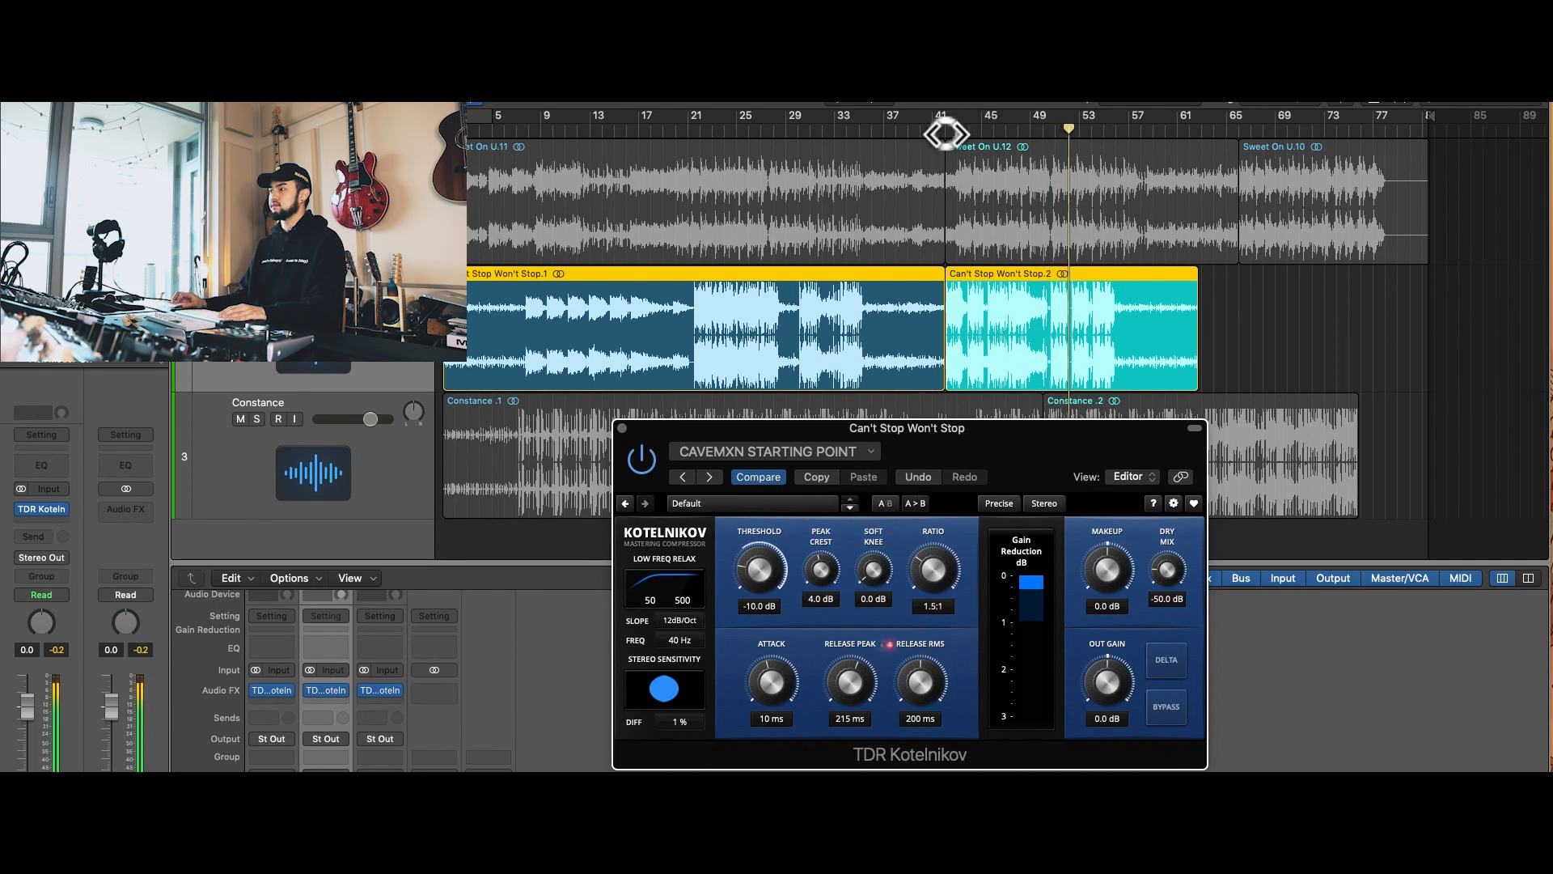
click(1164, 706)
click(1162, 707)
click(914, 502)
- Play Can't Stop Won't Stop from bar 41 to review gain reduction at the -10.0 dB threshold, and return the playhead to bar 41
drag(982, 439, 964, 436)
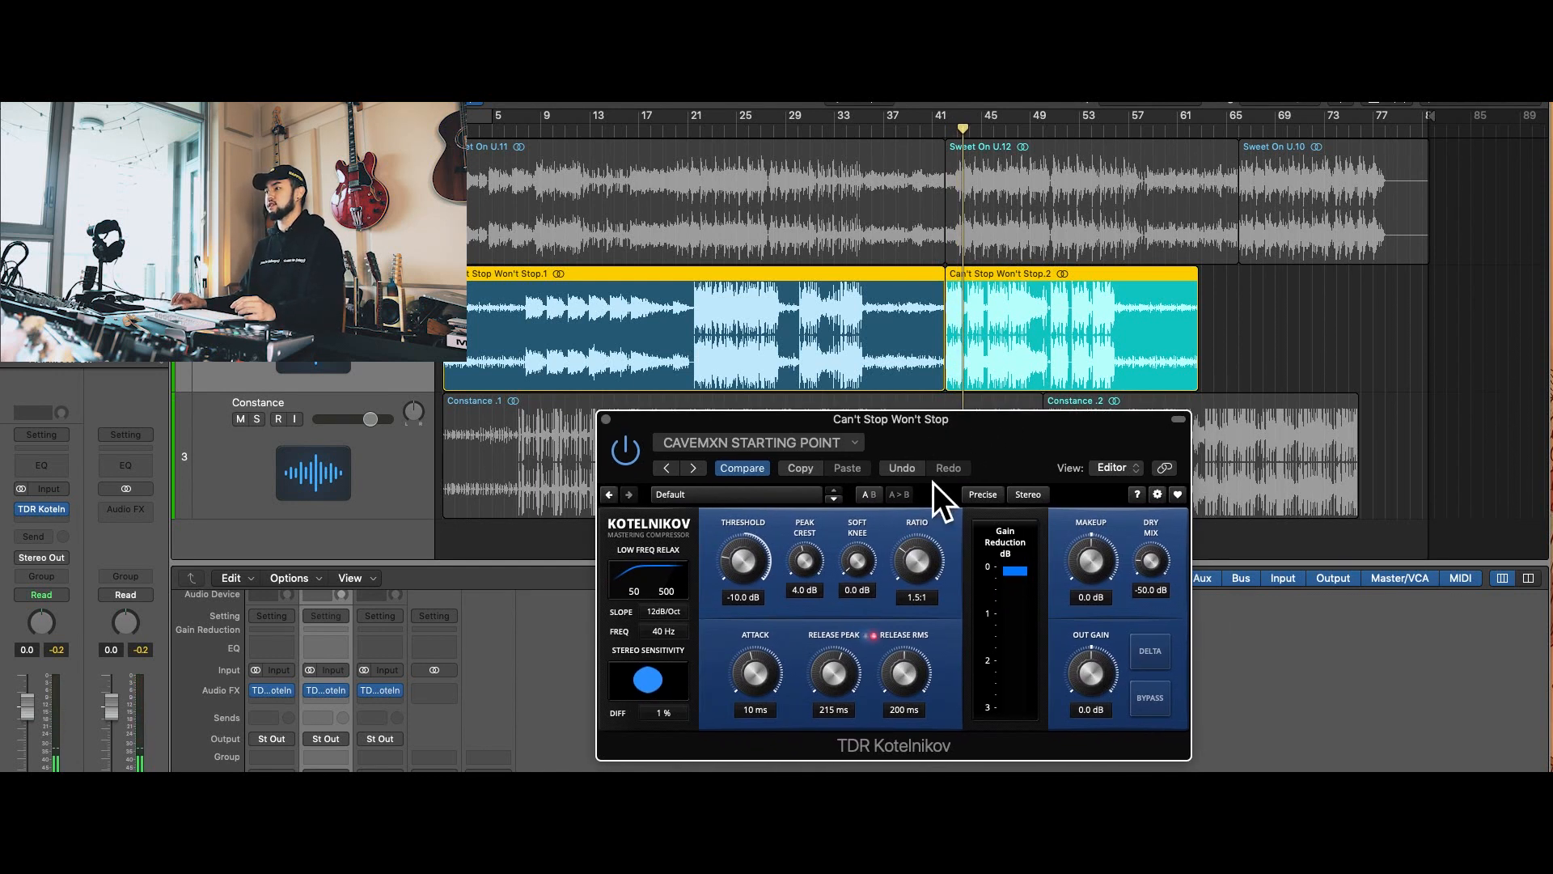
click(946, 129)
drag(978, 435, 966, 438)
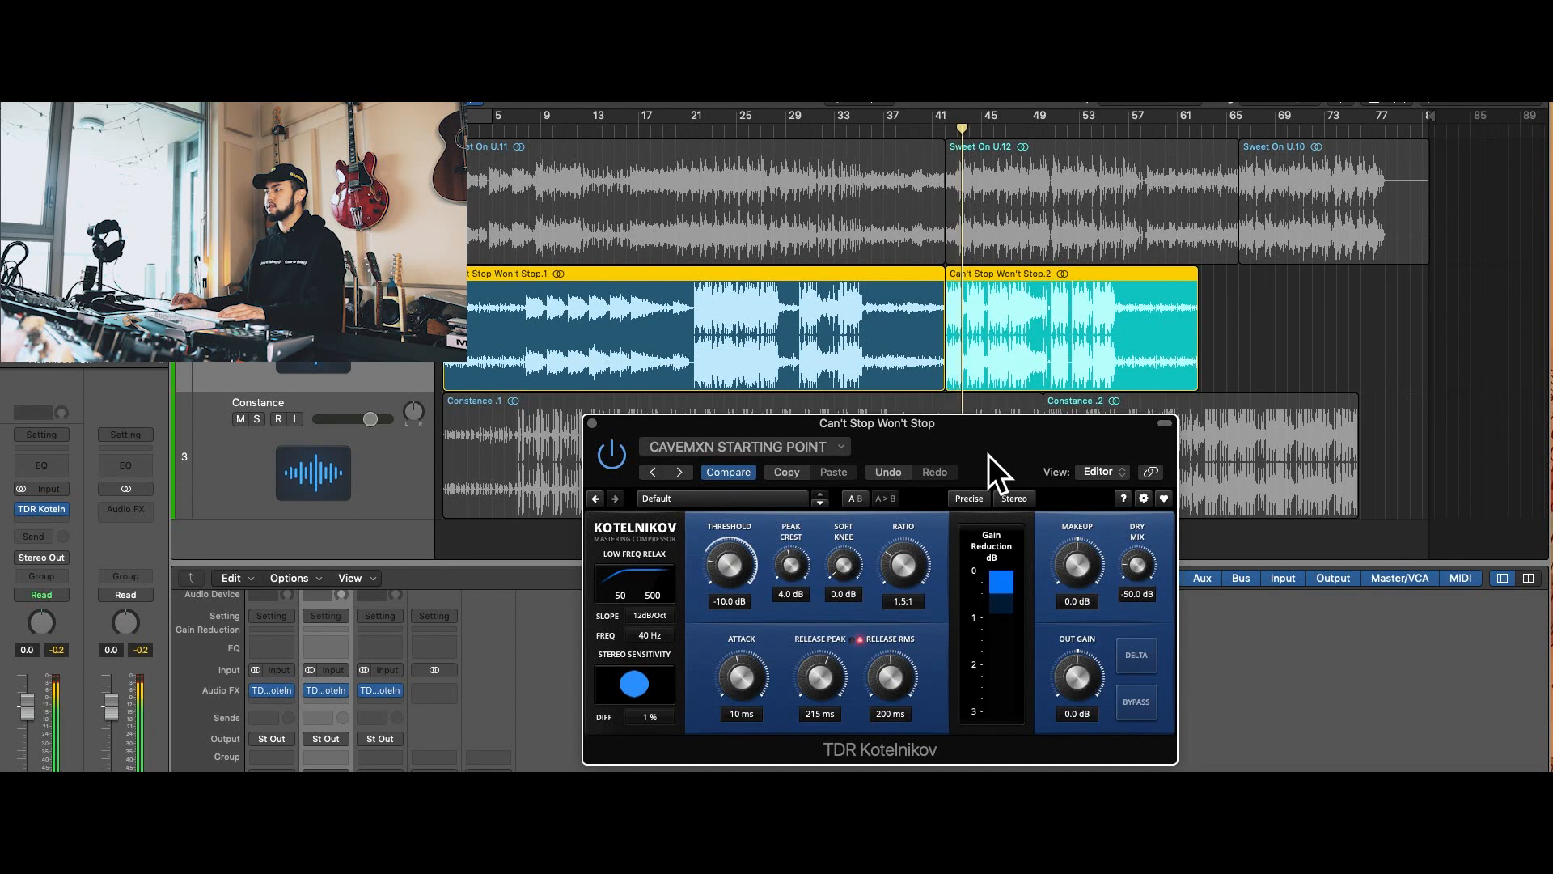
drag(988, 454, 1005, 451)
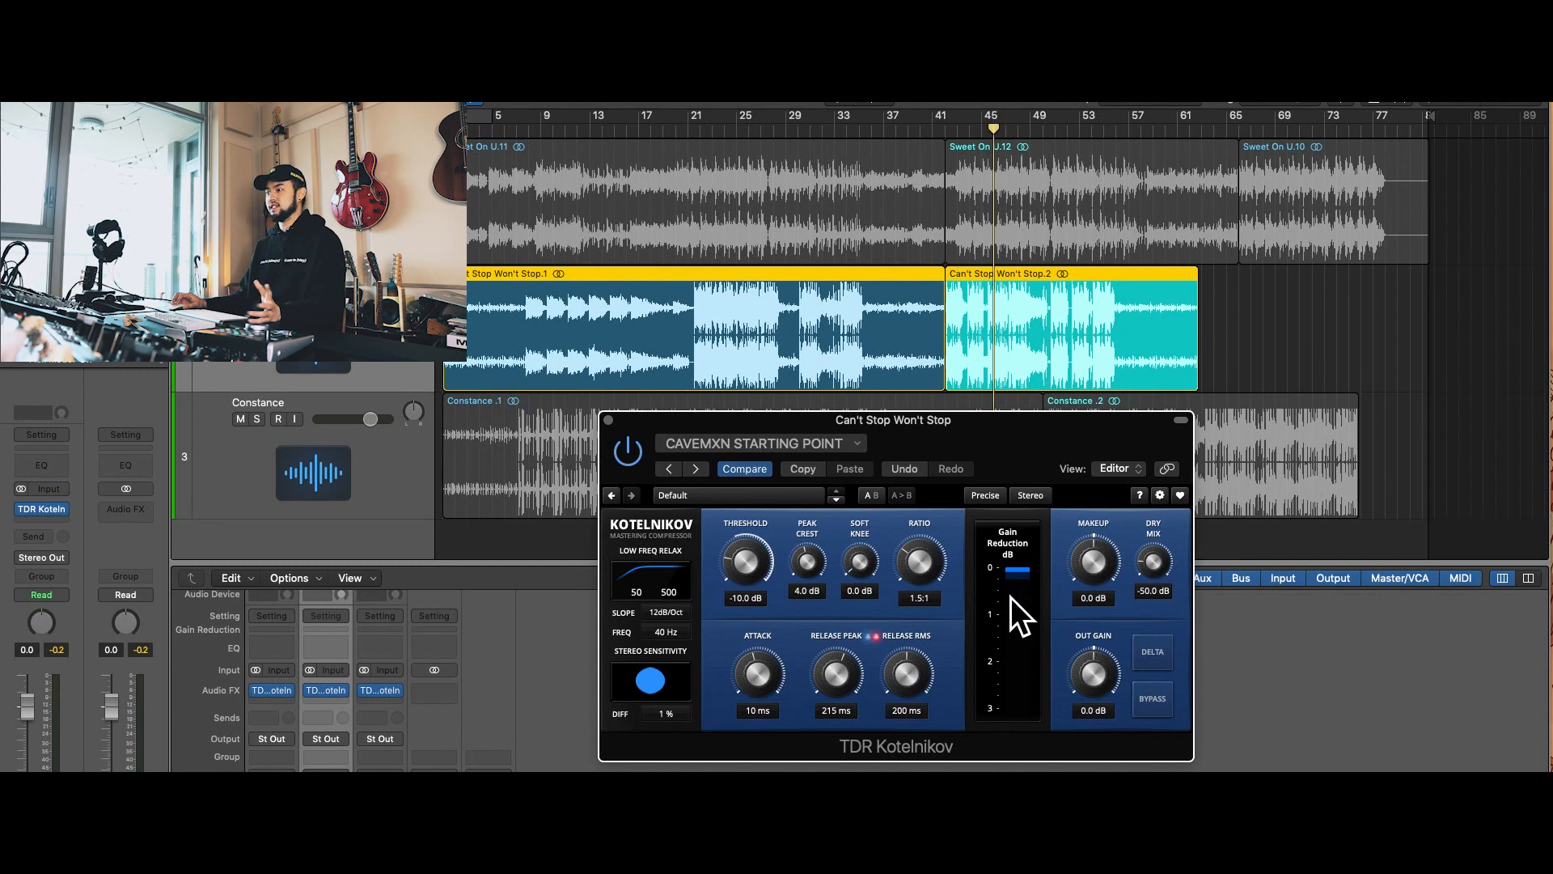
drag(997, 442, 993, 453)
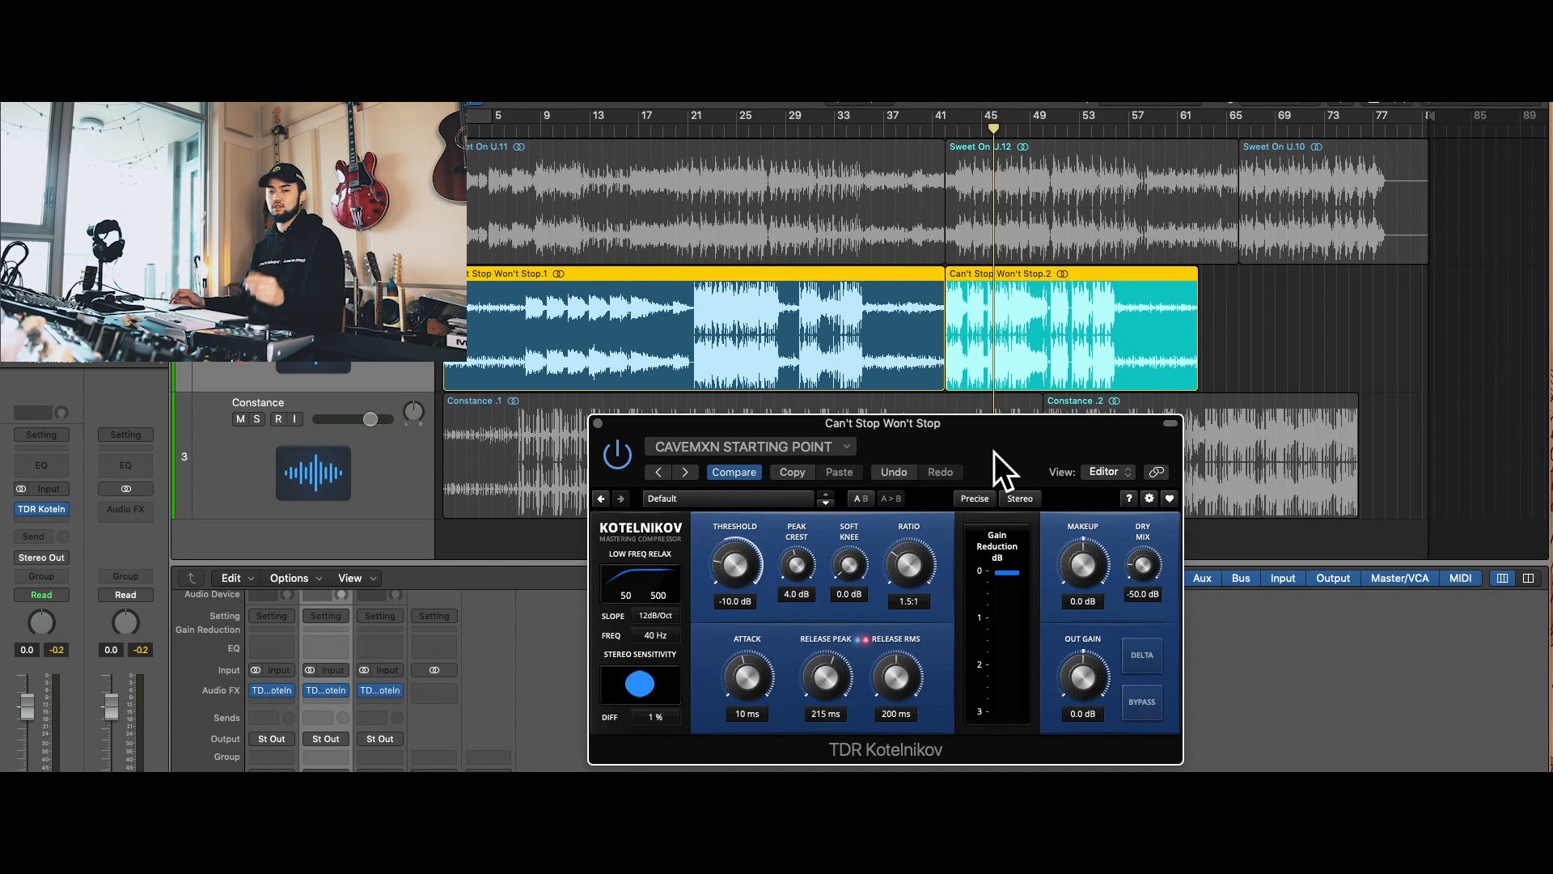
drag(993, 453, 986, 463)
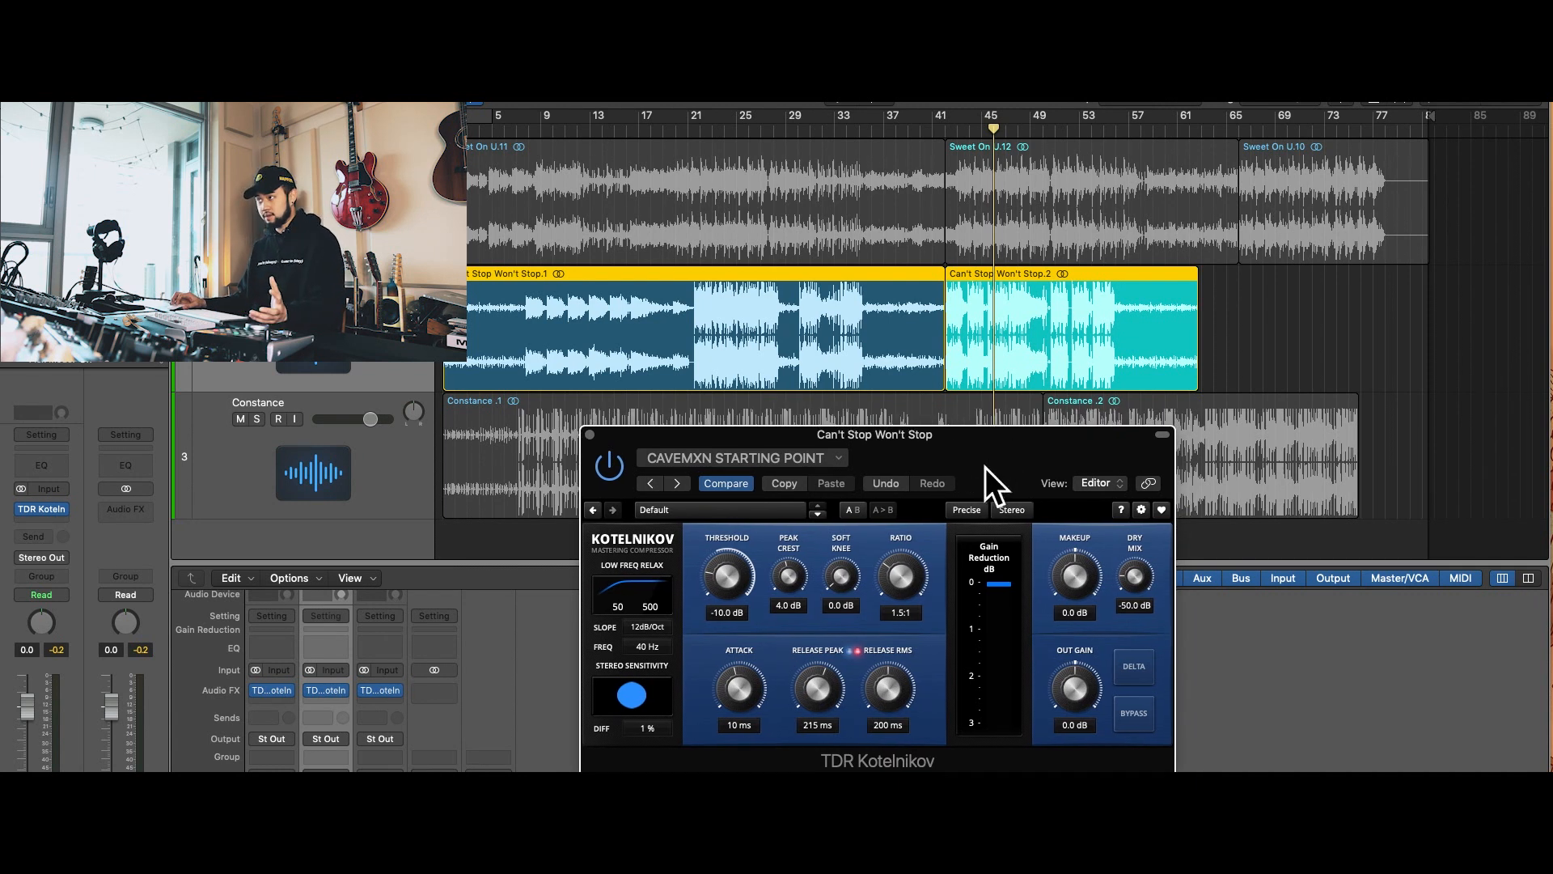
click(945, 128)
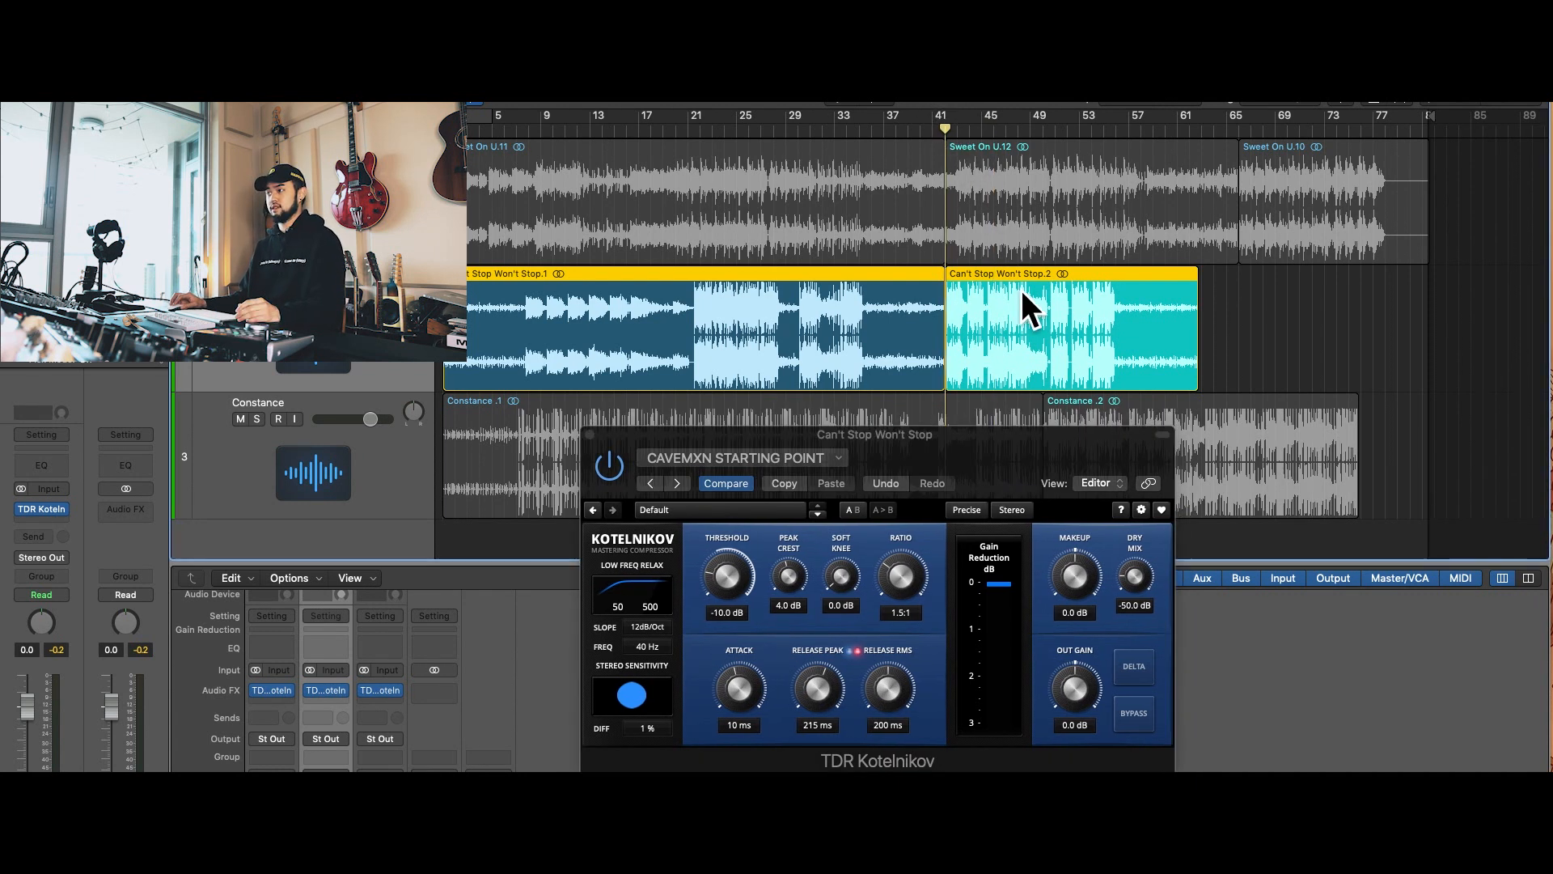
mouse_move(1042, 457)
mouse_down()
mouse_move(1051, 446)
mouse_move(1040, 458)
mouse_up()
- Select the Constance track and load the CAVEMXN STARTING POINT preset in its TDR Kotelnikov, with the compressor bypassed
click(380, 461)
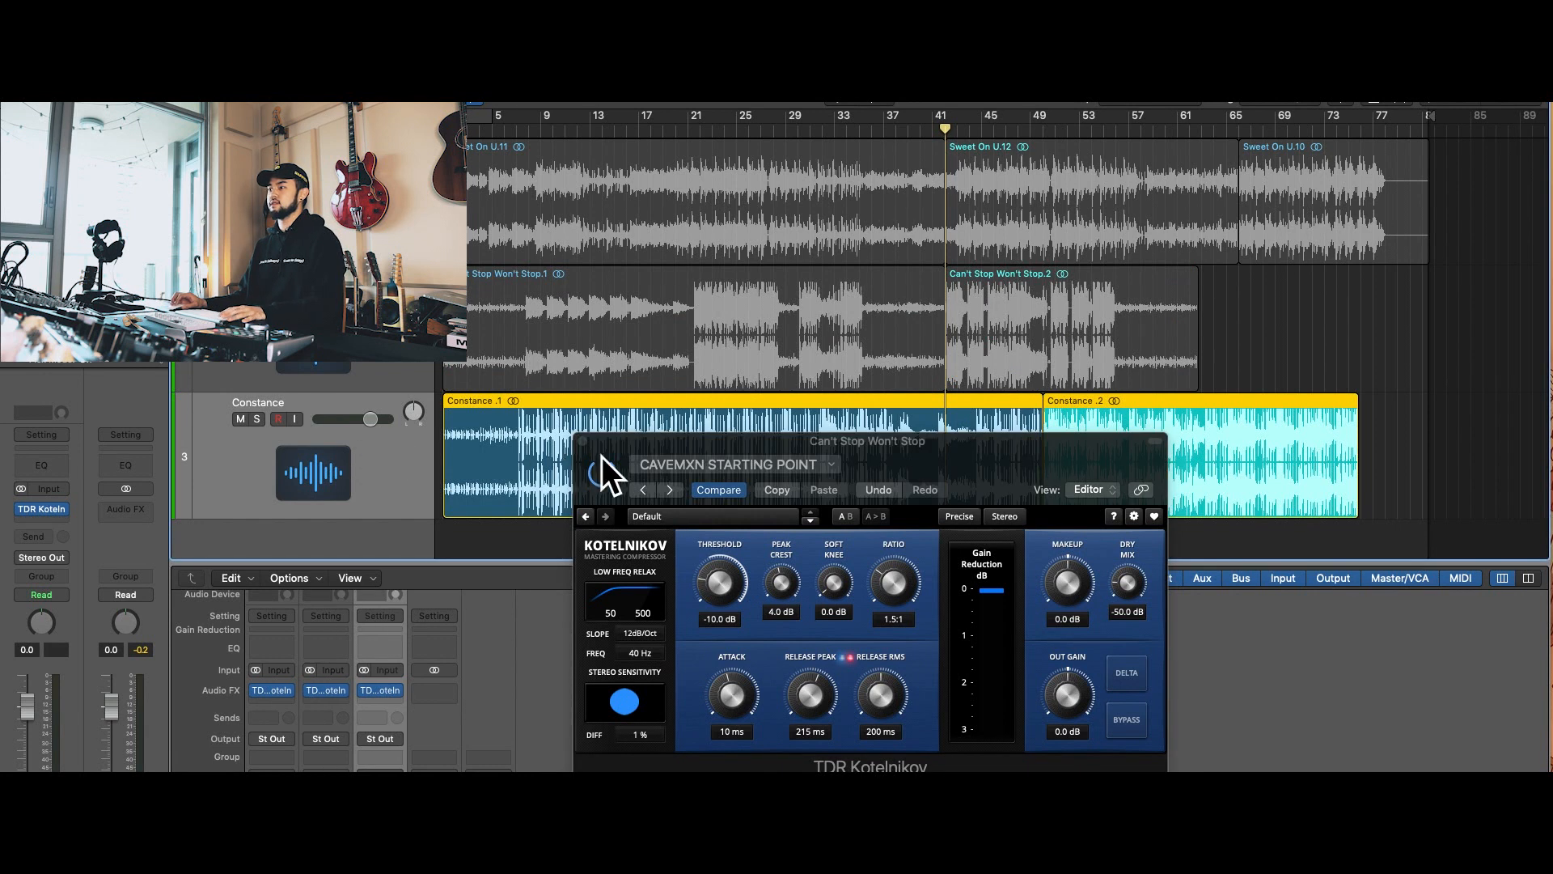
click(755, 464)
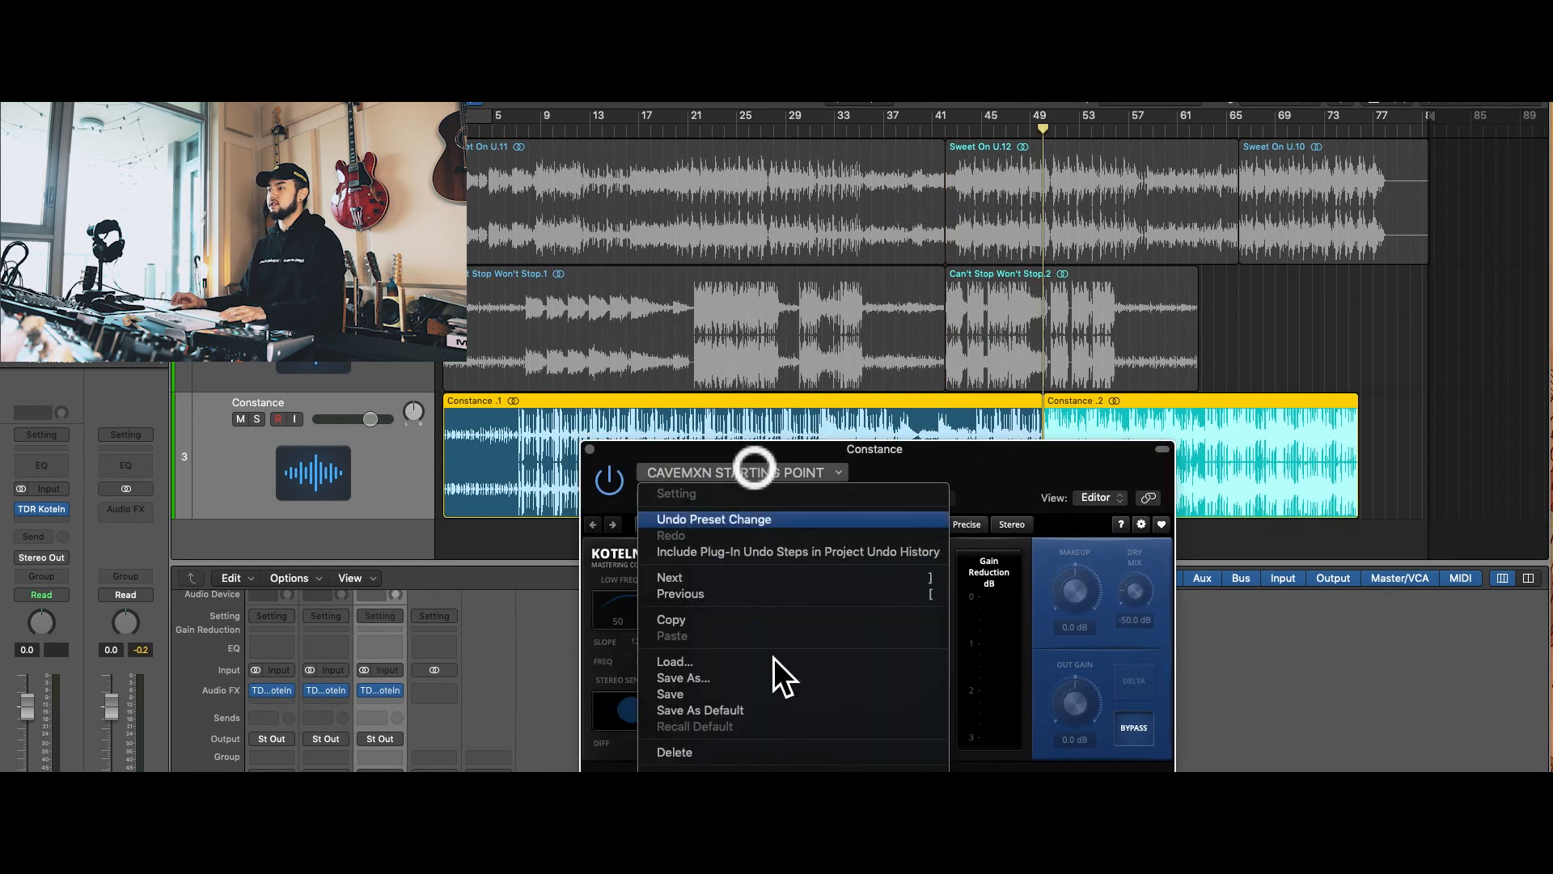
click(783, 768)
click(1134, 727)
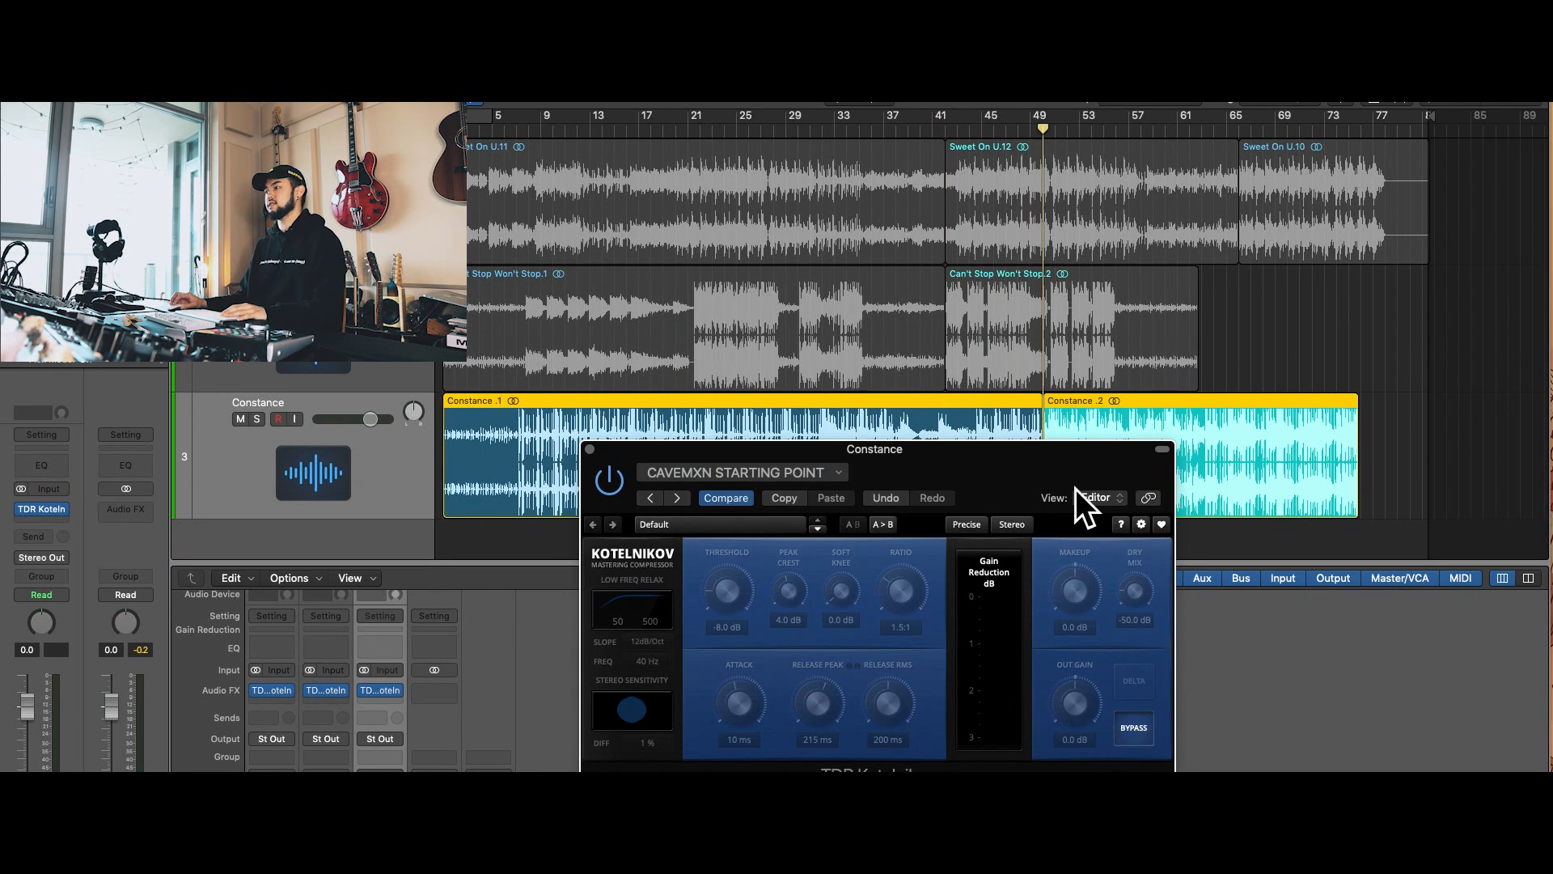
- Play Constance from bar 49 with the compressor bypassed while viewing the mixer levels, and return the playhead to bar 49
drag(1030, 457, 1024, 465)
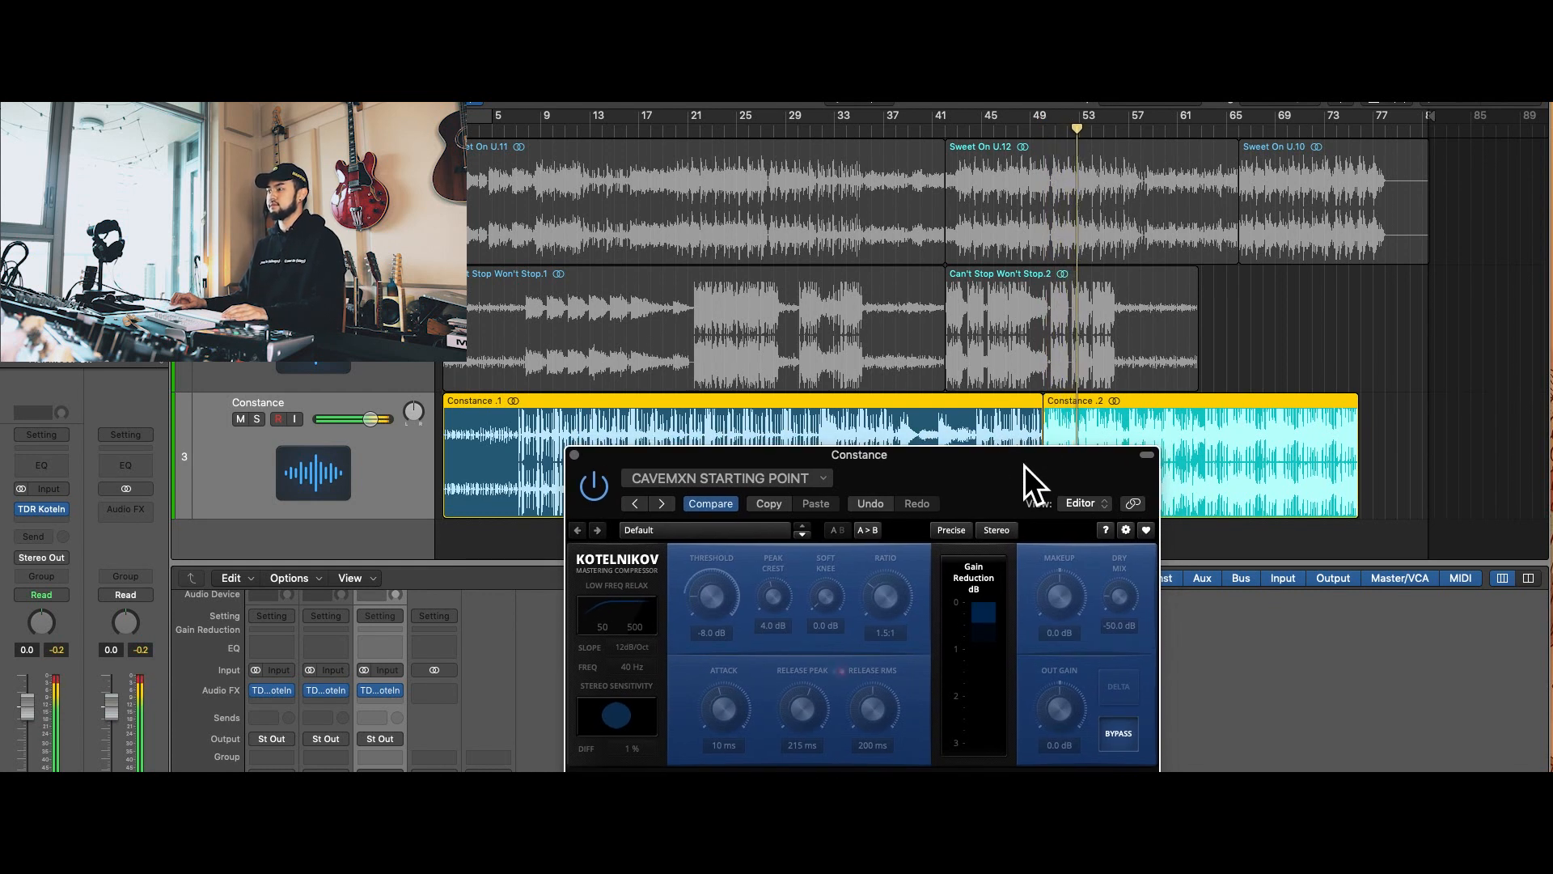
drag(970, 469, 973, 484)
scroll(1285, 655, down, 5)
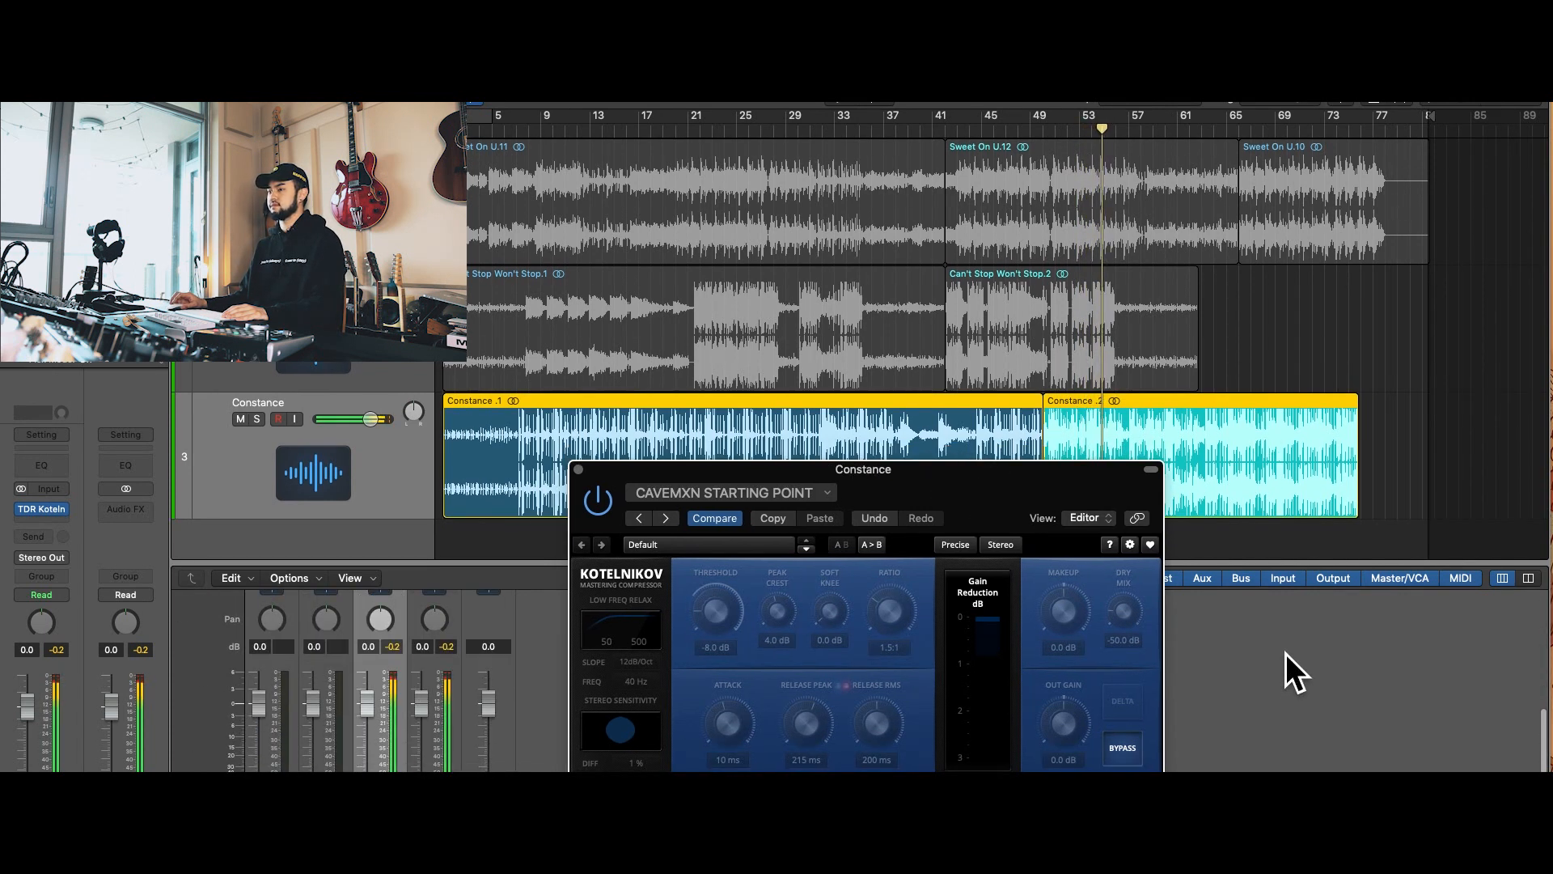
drag(1003, 512, 1016, 502)
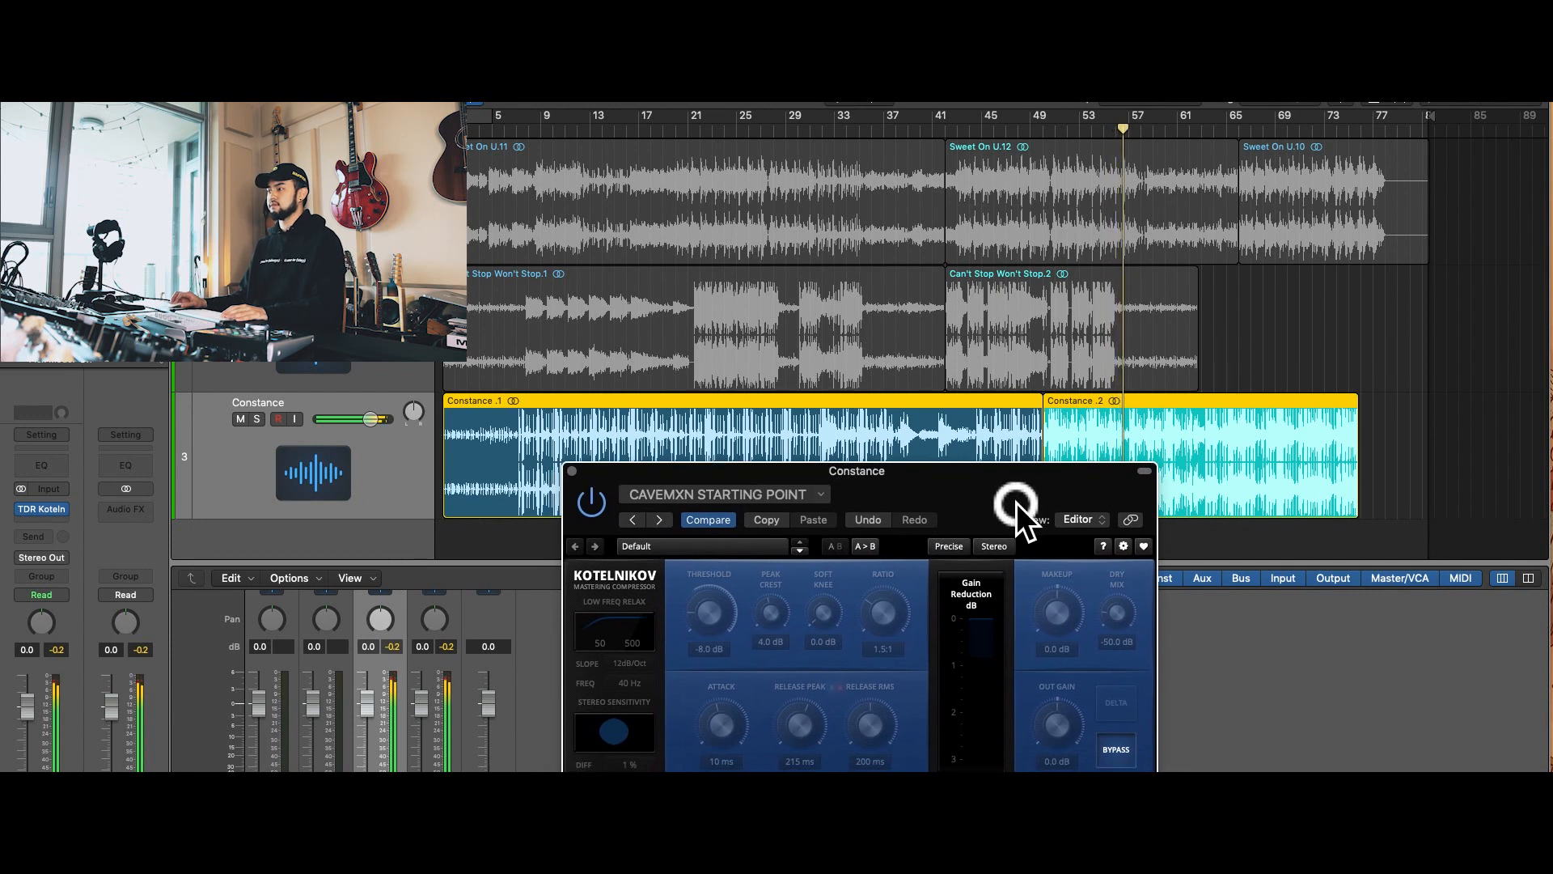
click(1055, 129)
drag(1051, 132, 1045, 132)
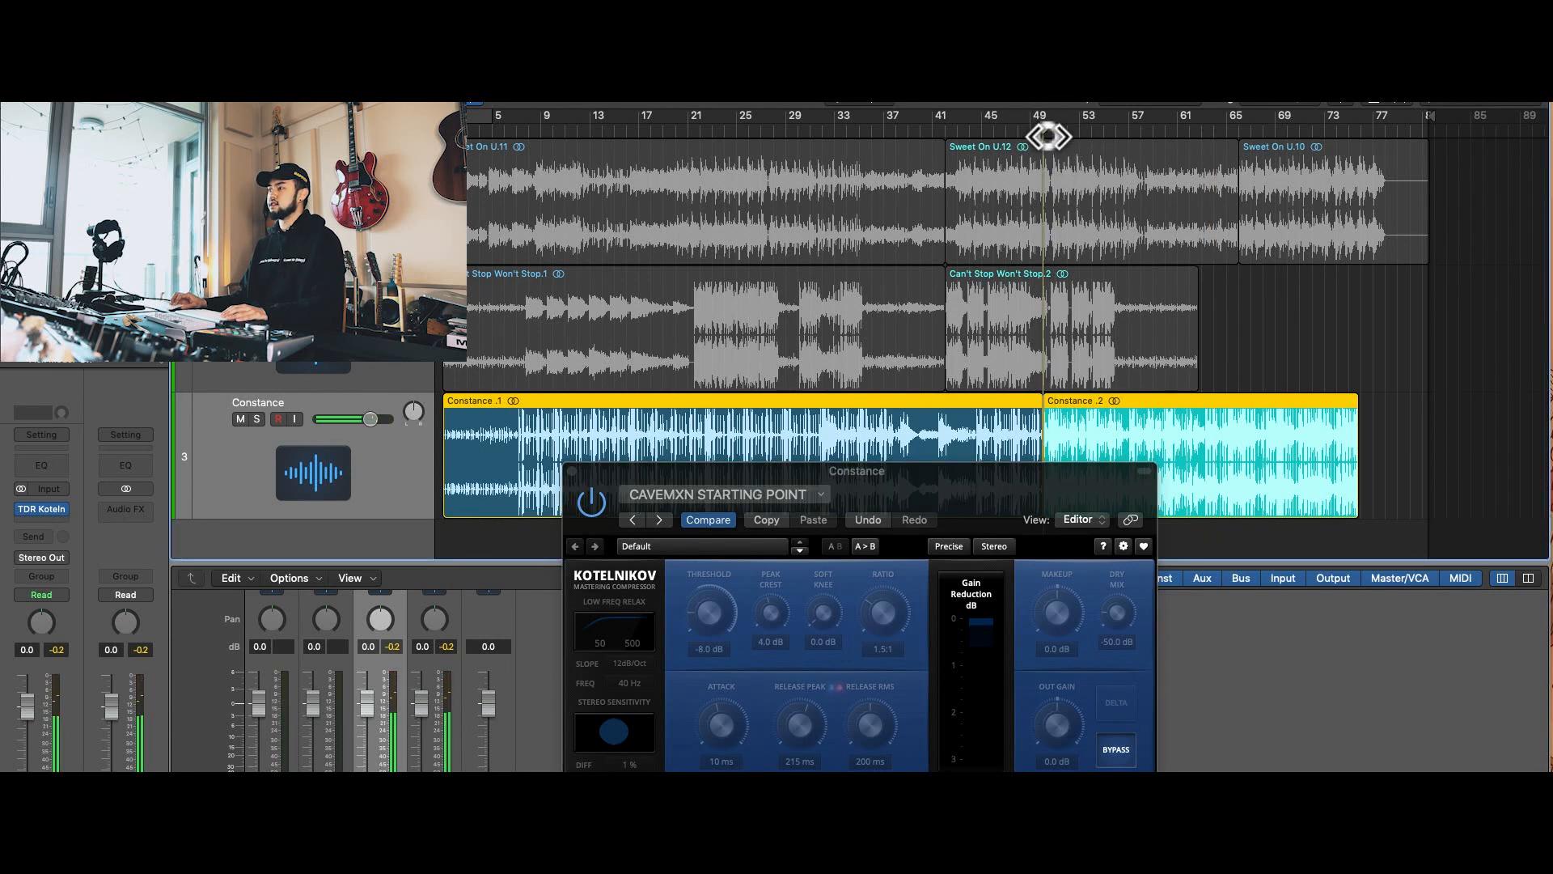
- Play Constance from bar 49 and take its compressor out of bypass to hear the -8.0 dB threshold
drag(1004, 478, 1010, 475)
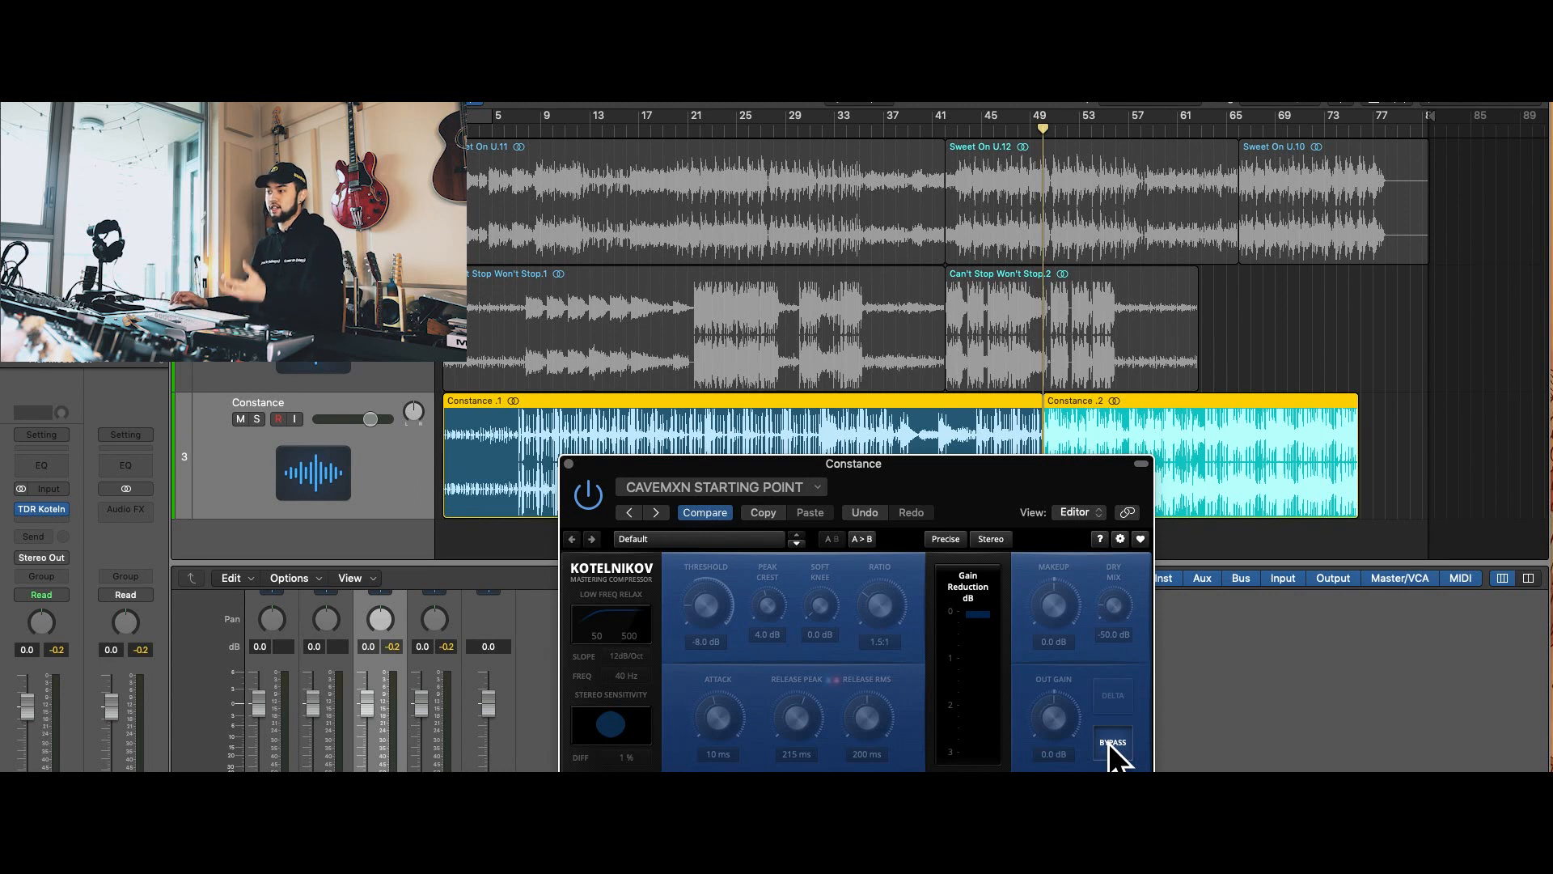
key(space)
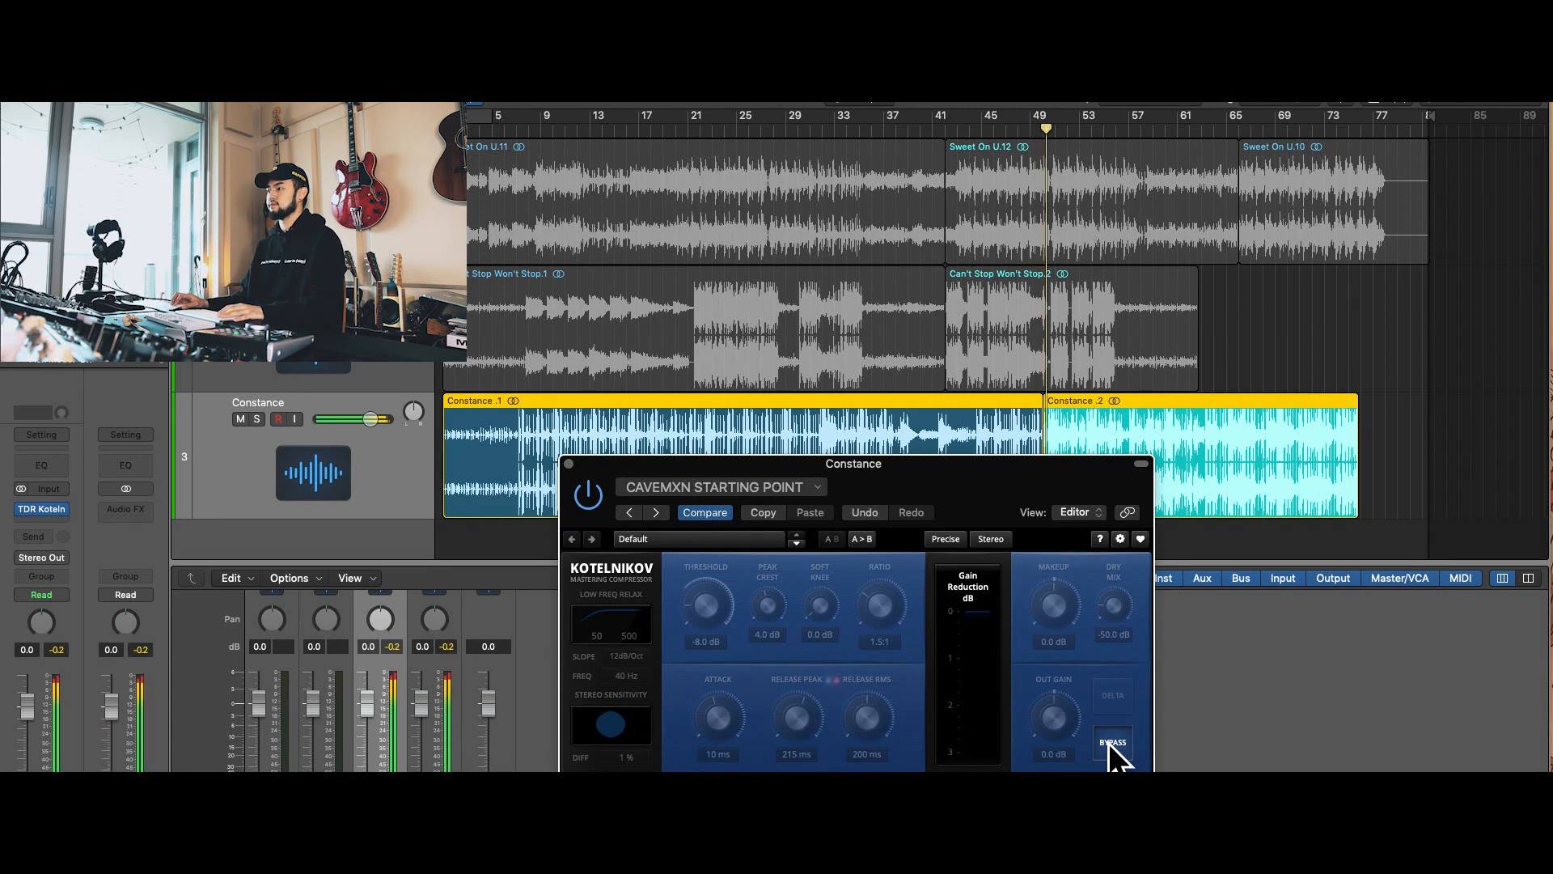
click(1112, 741)
drag(1006, 501, 1023, 495)
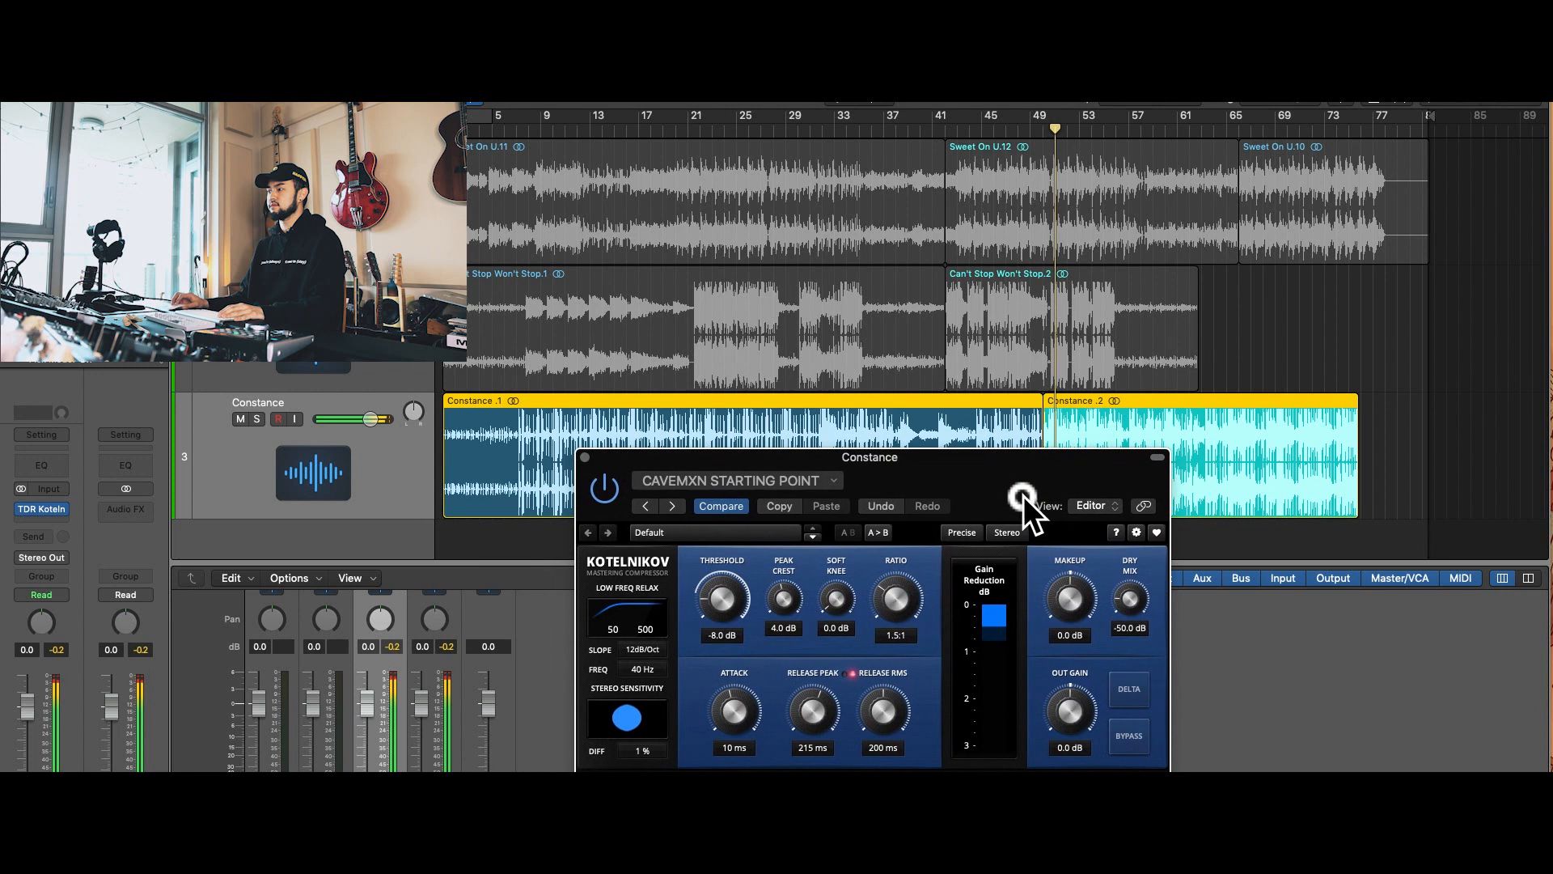
- Compare Constance with the compressor bypassed and active at the -8.0 dB threshold, and return the playhead to bar 49
click(1131, 739)
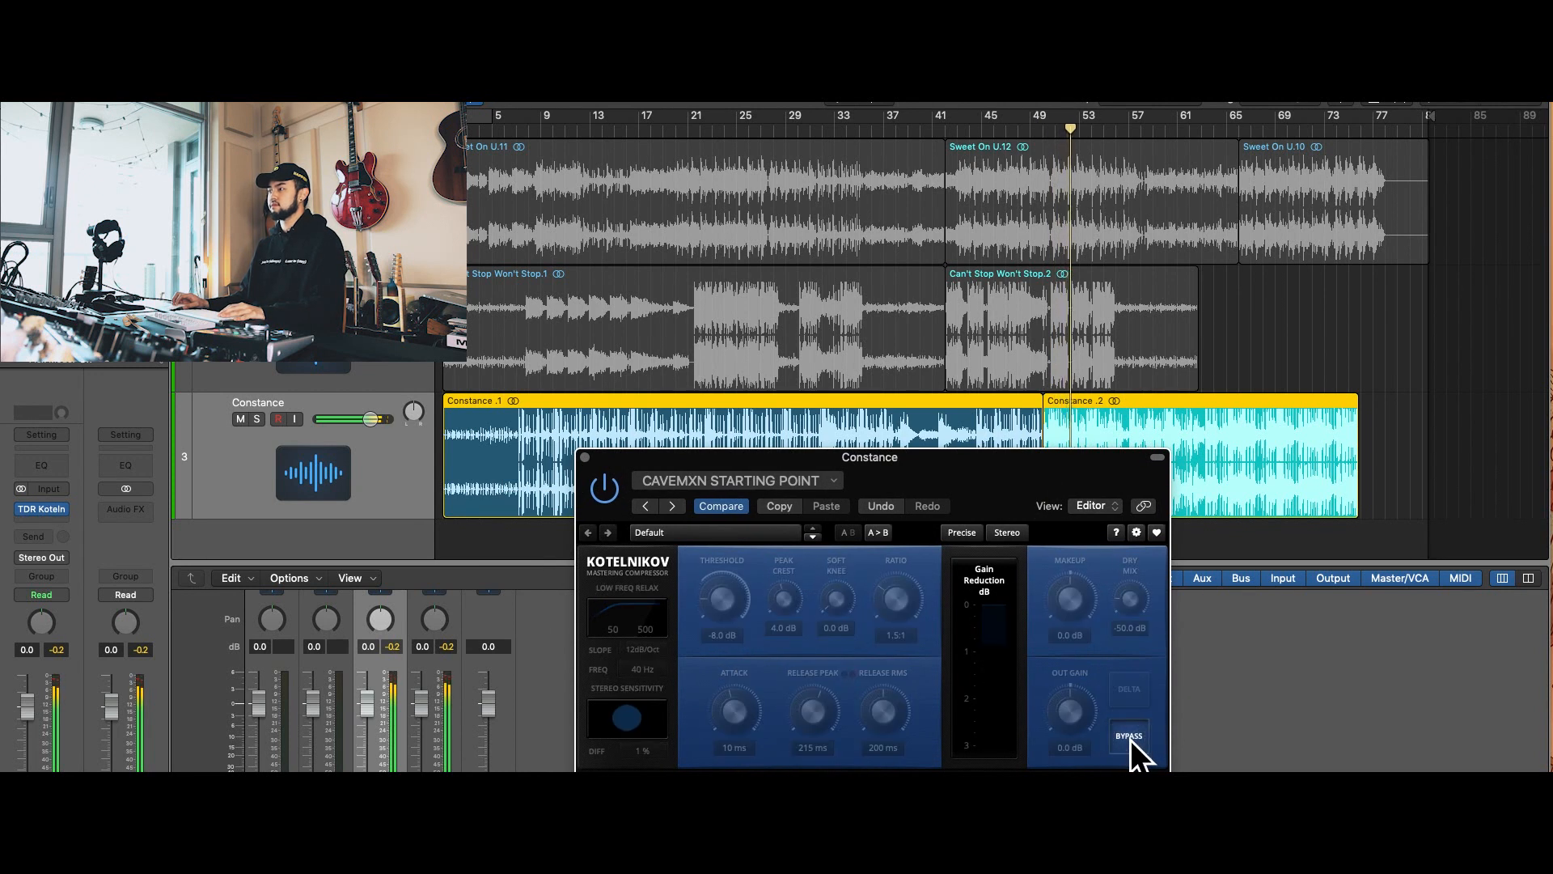
click(1129, 739)
drag(995, 495, 1016, 492)
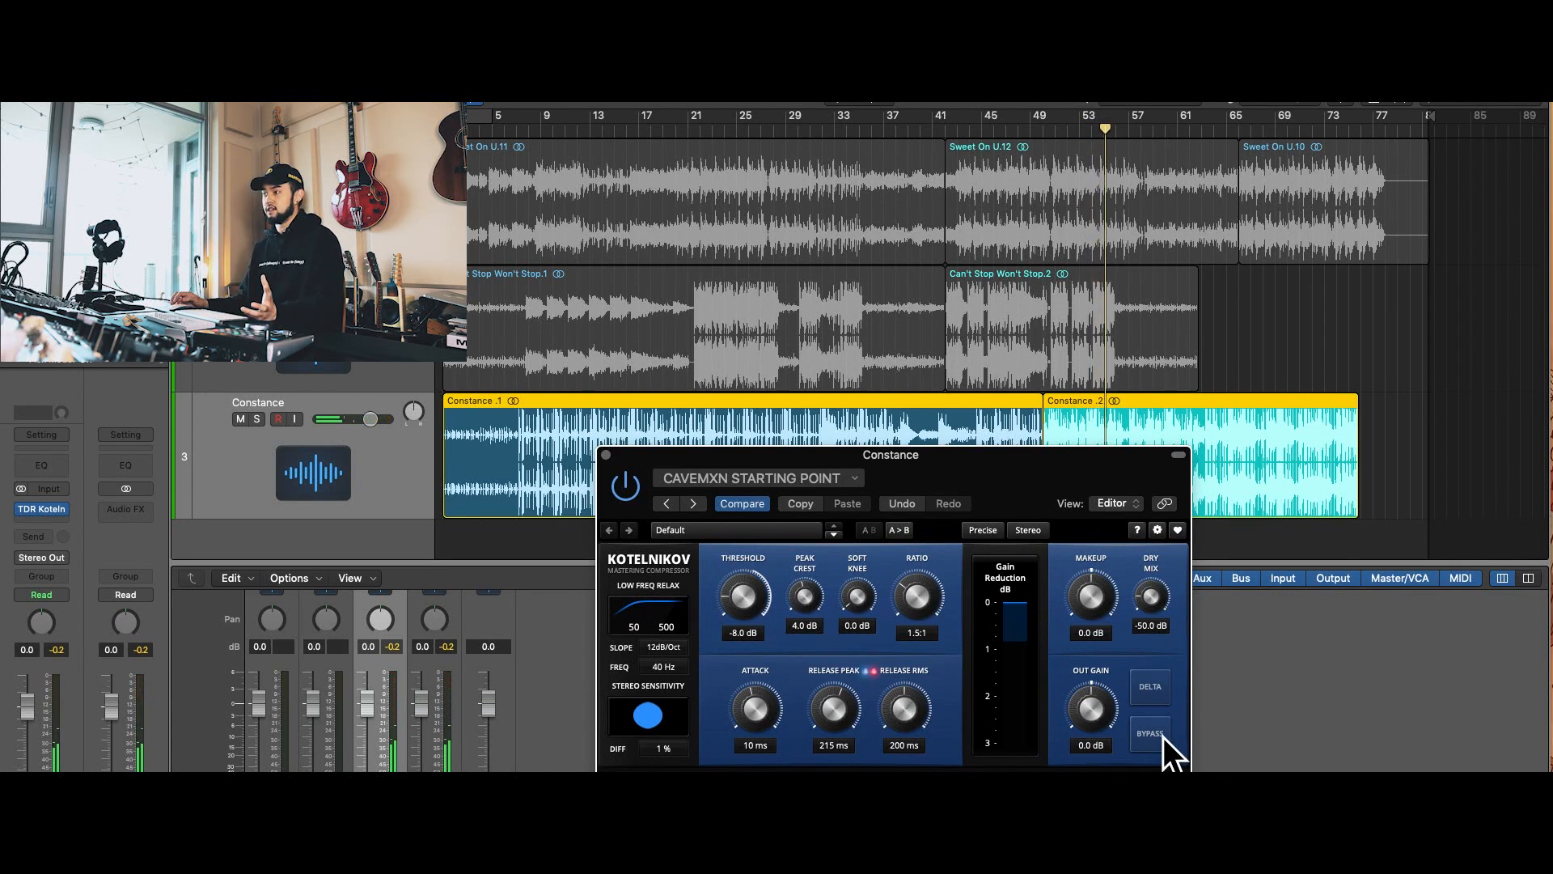
key(space)
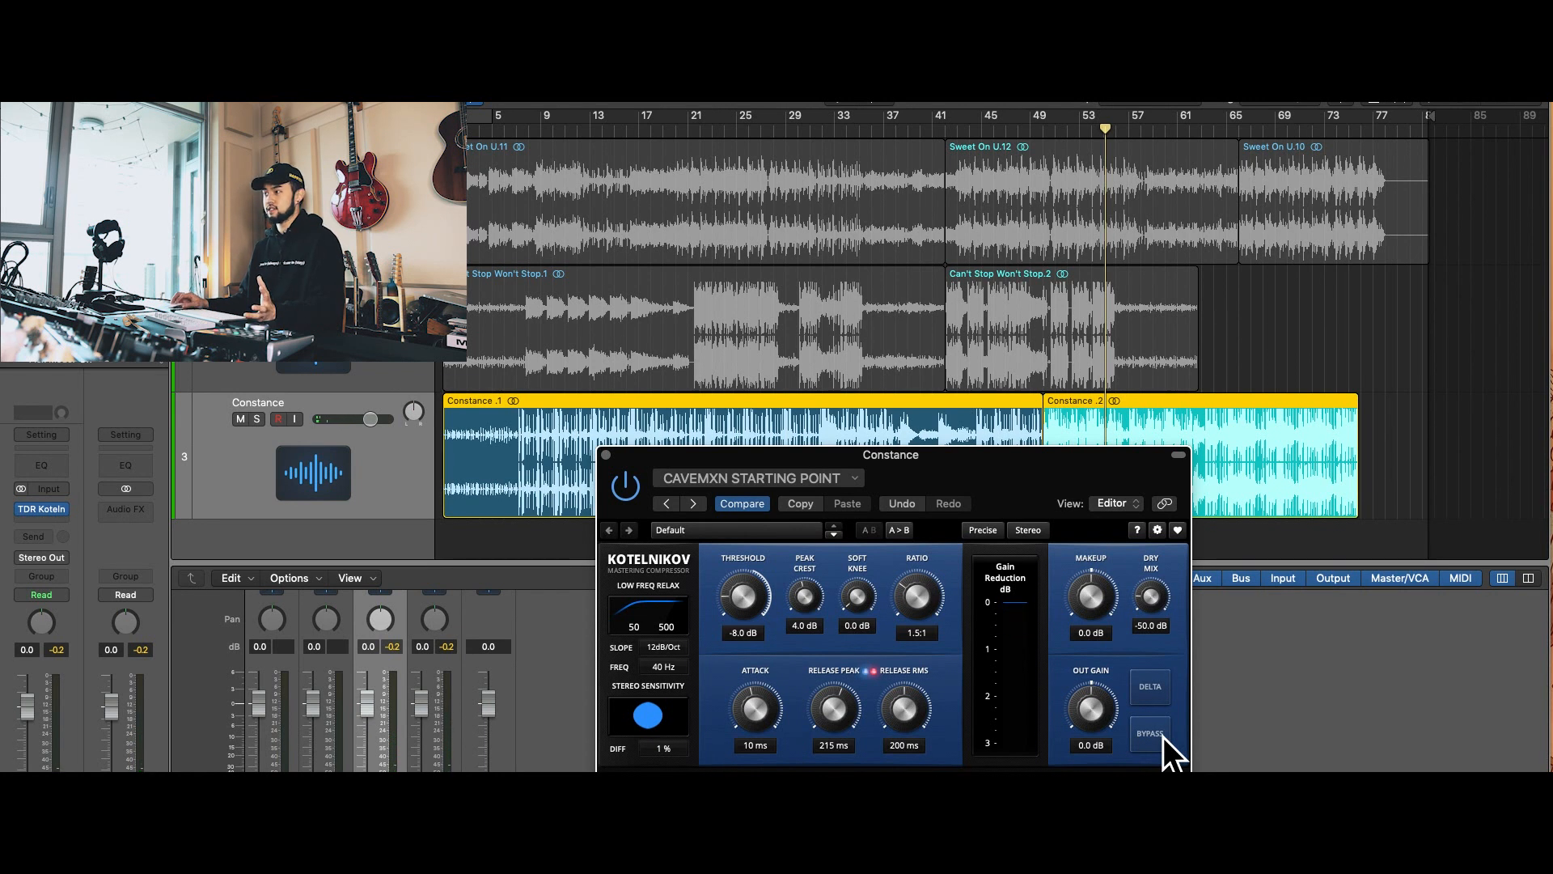
click(1048, 131)
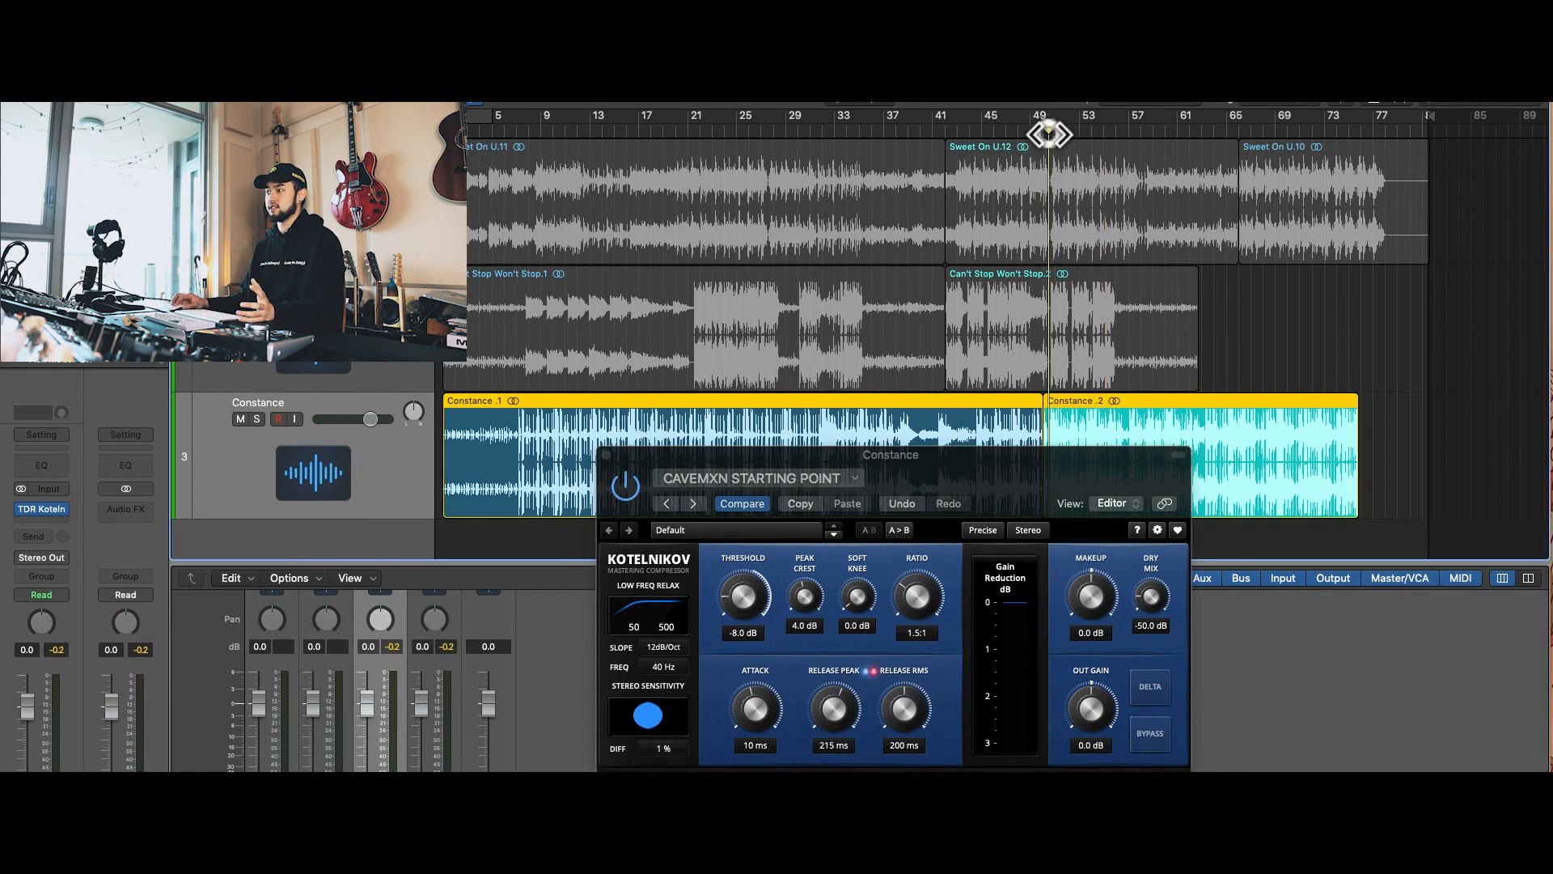
- Set the Constance compressor's threshold to -12.0 dB and compare it with bypass while playing from bar 49
click(1147, 732)
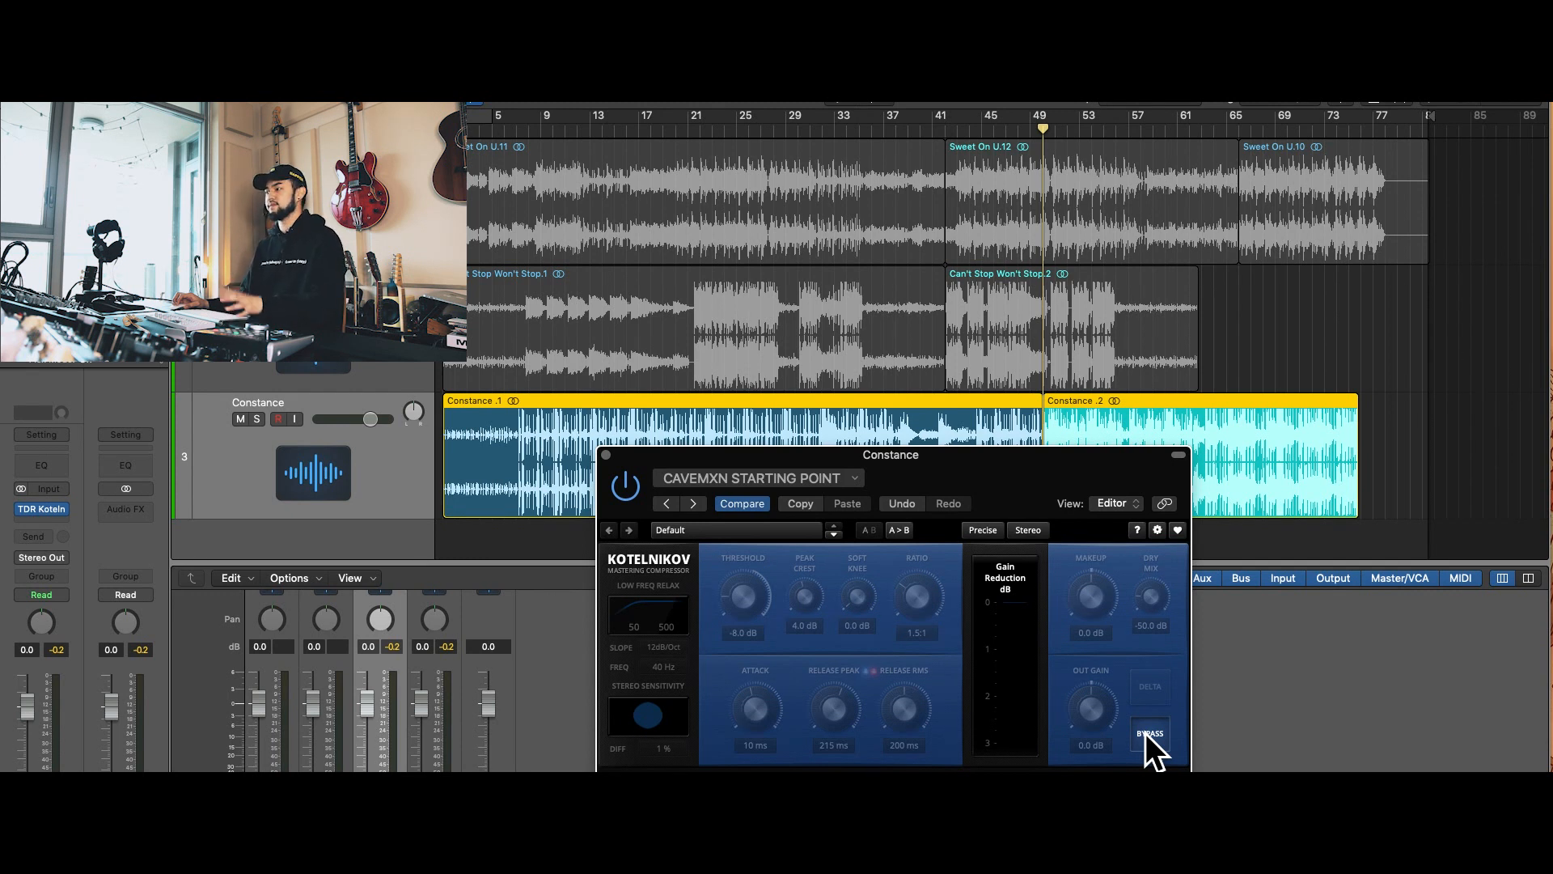
click(1145, 733)
drag(725, 595, 775, 456)
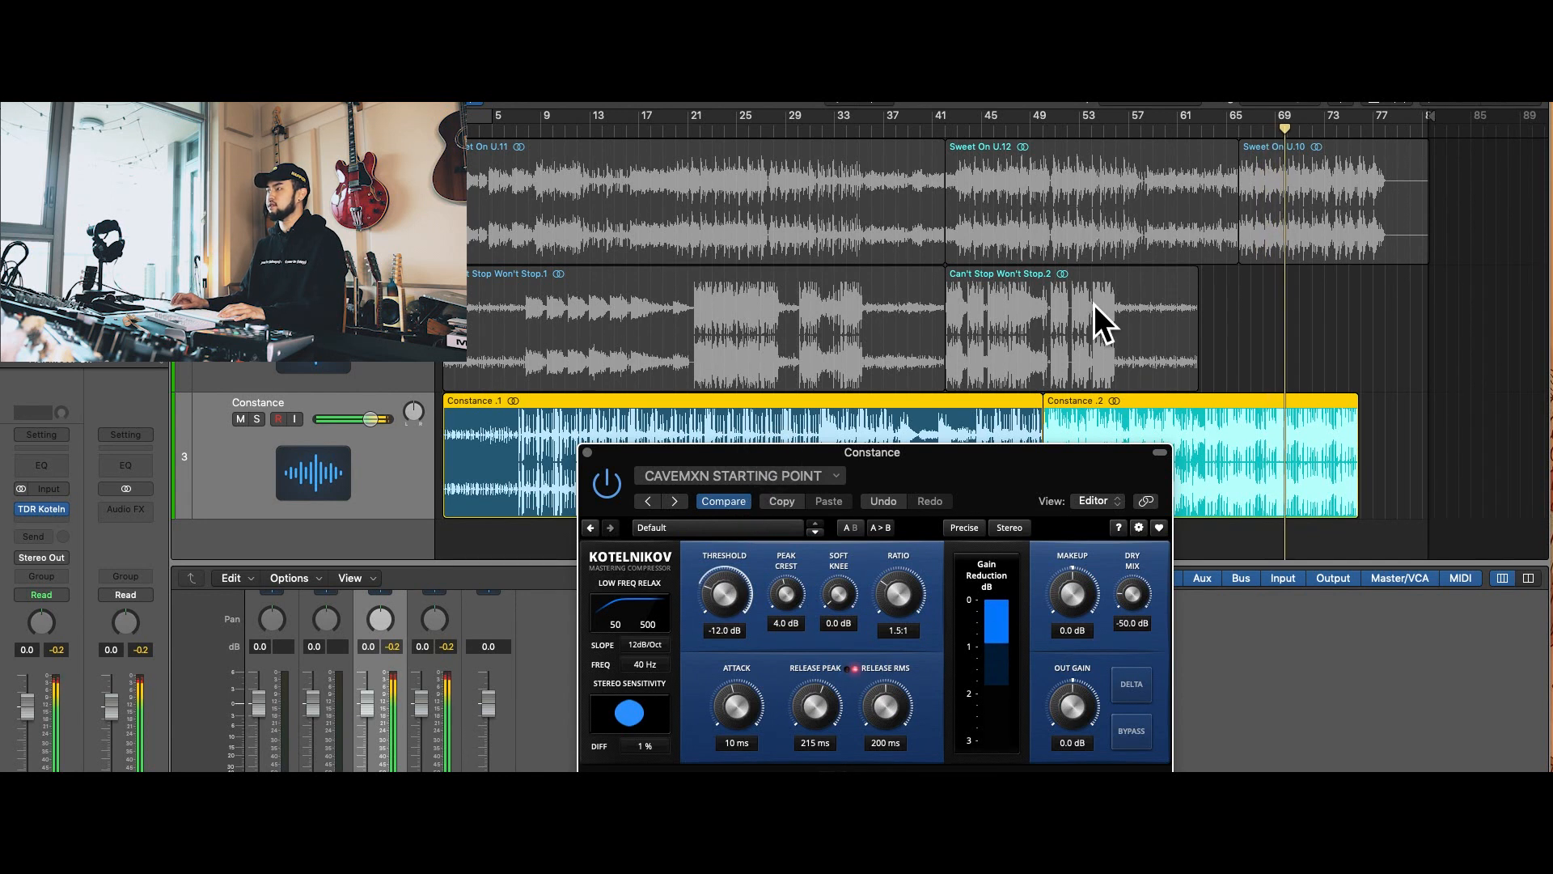
click(1045, 132)
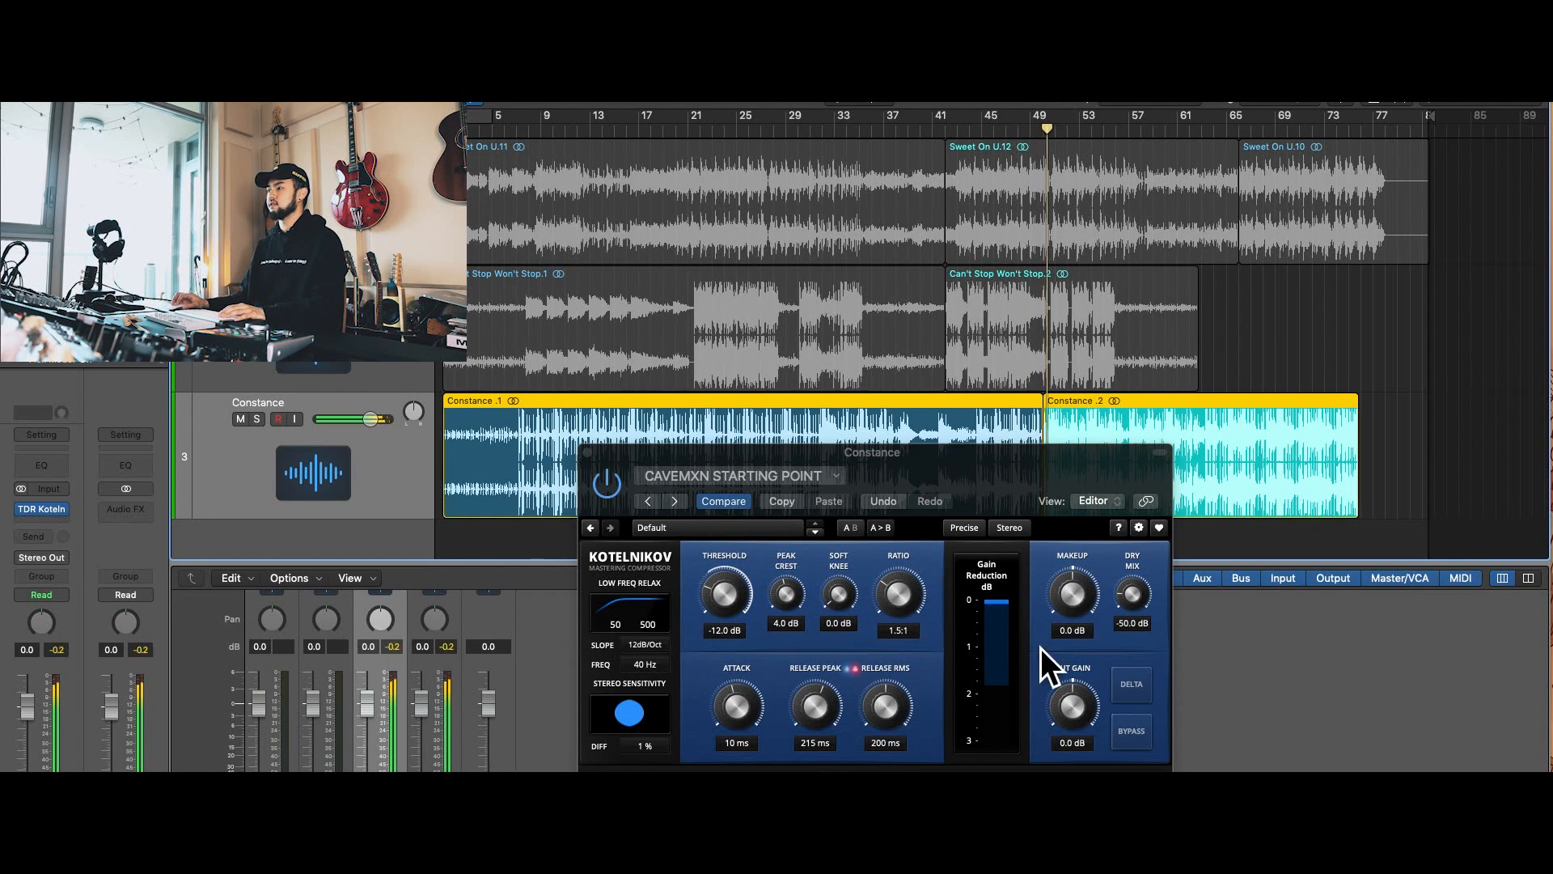
click(1129, 730)
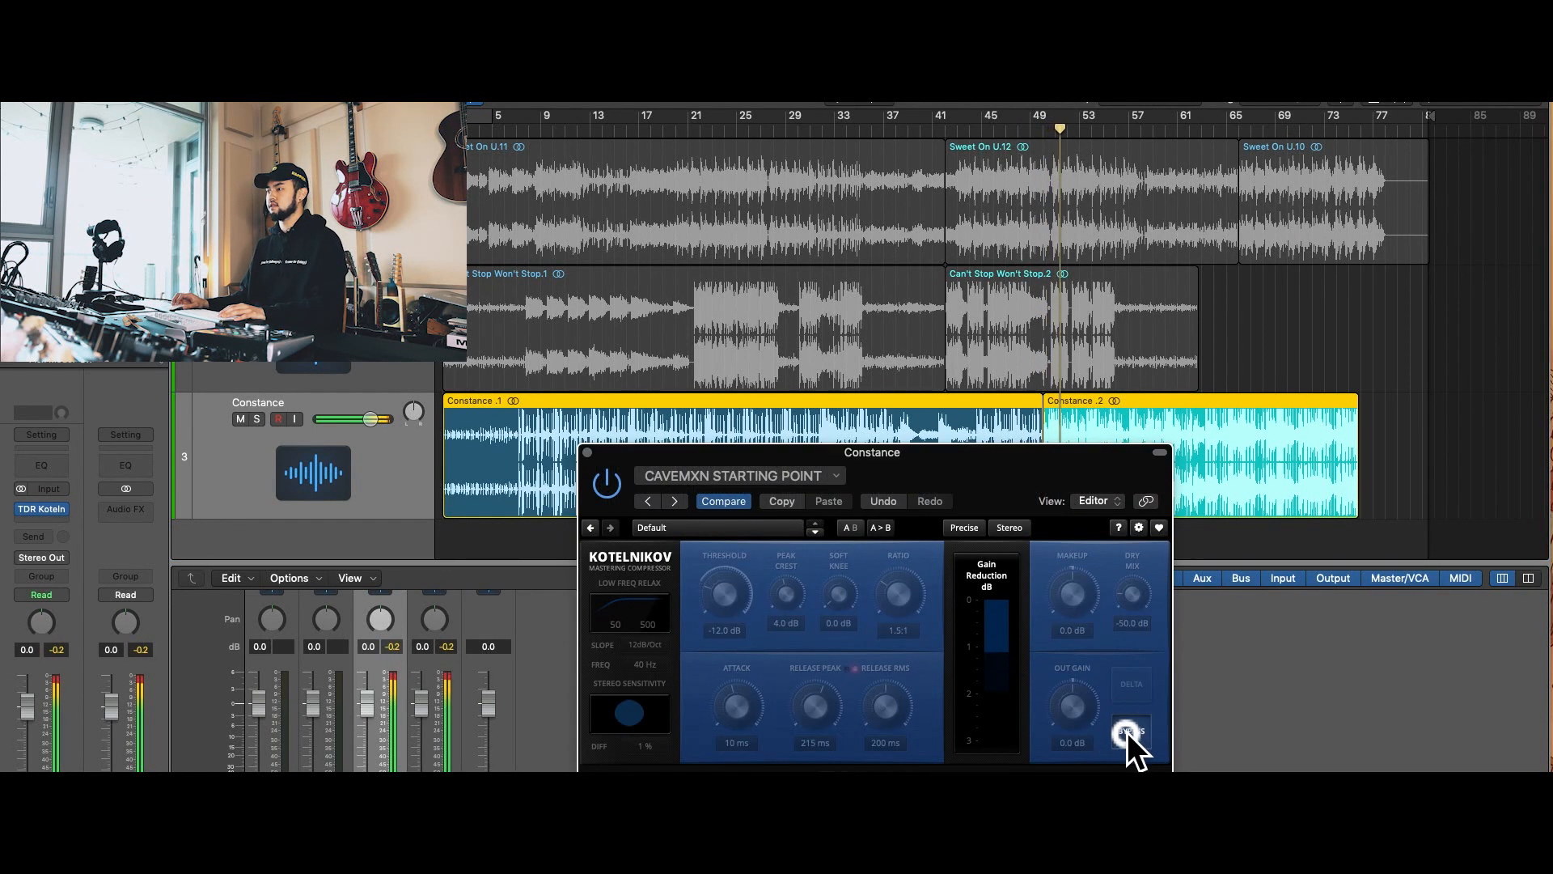
click(1129, 730)
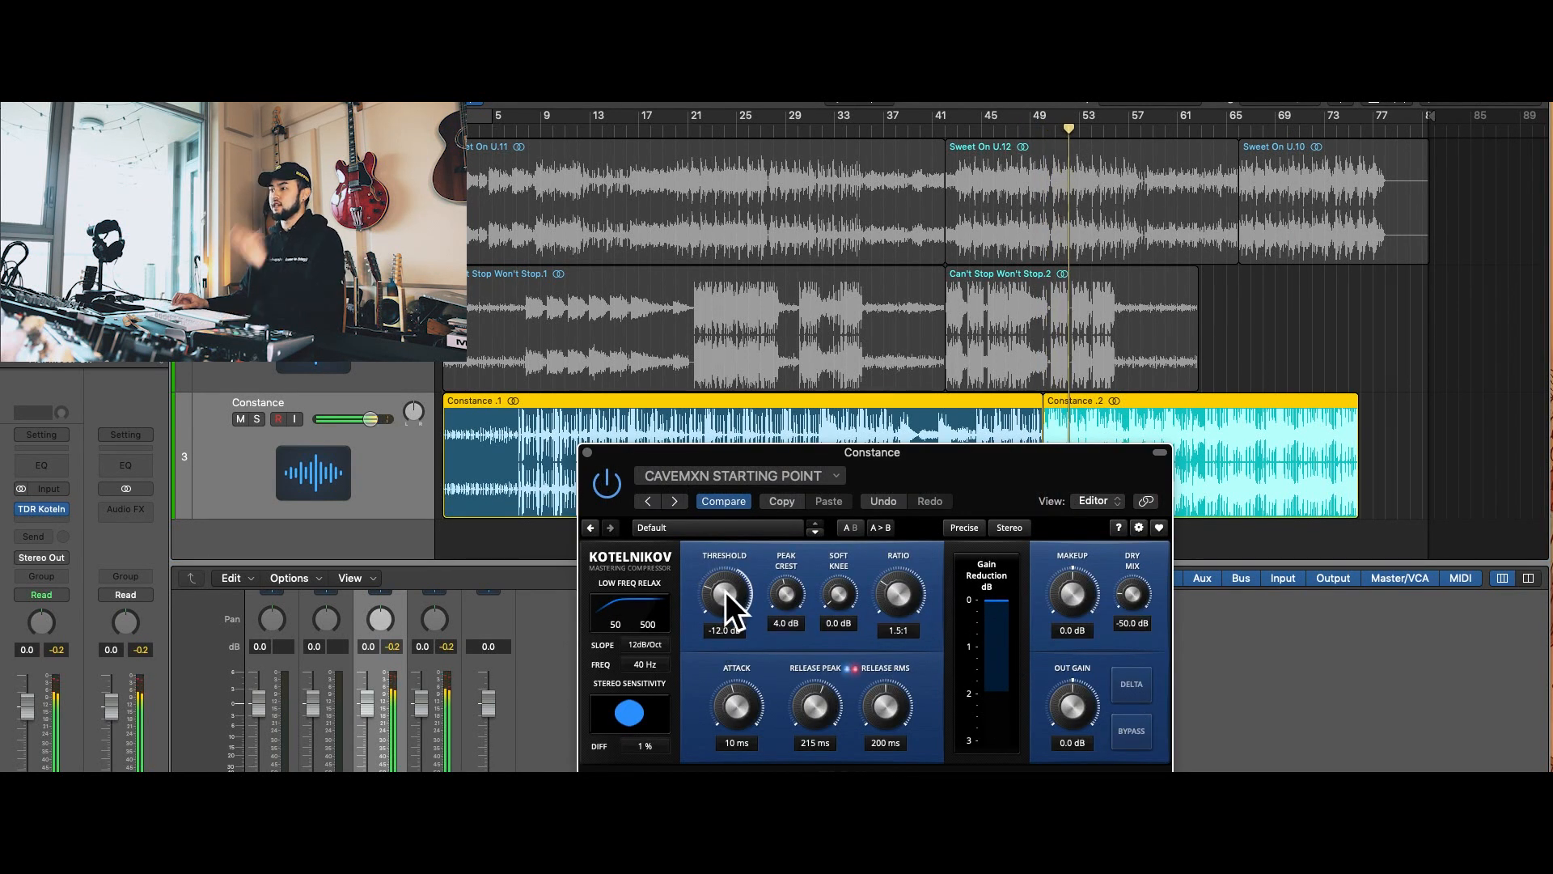
- Set the compressor's threshold to -11.0 dB and replay Constance from bar 49, switching bypass on and off to compare
drag(725, 592, 725, 595)
click(1052, 129)
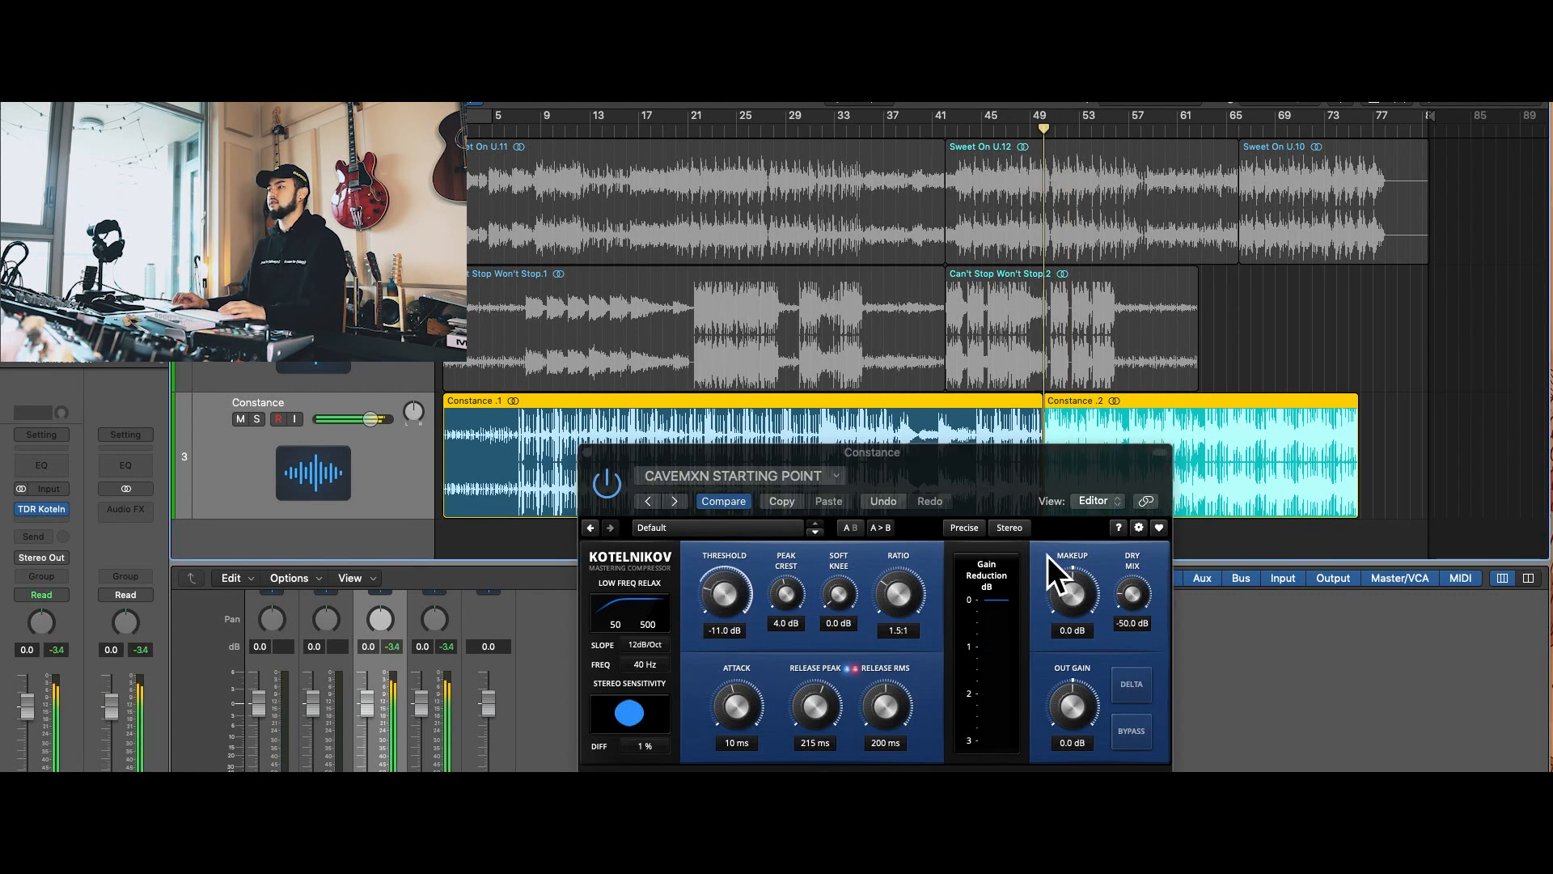
click(1131, 727)
click(1131, 727)
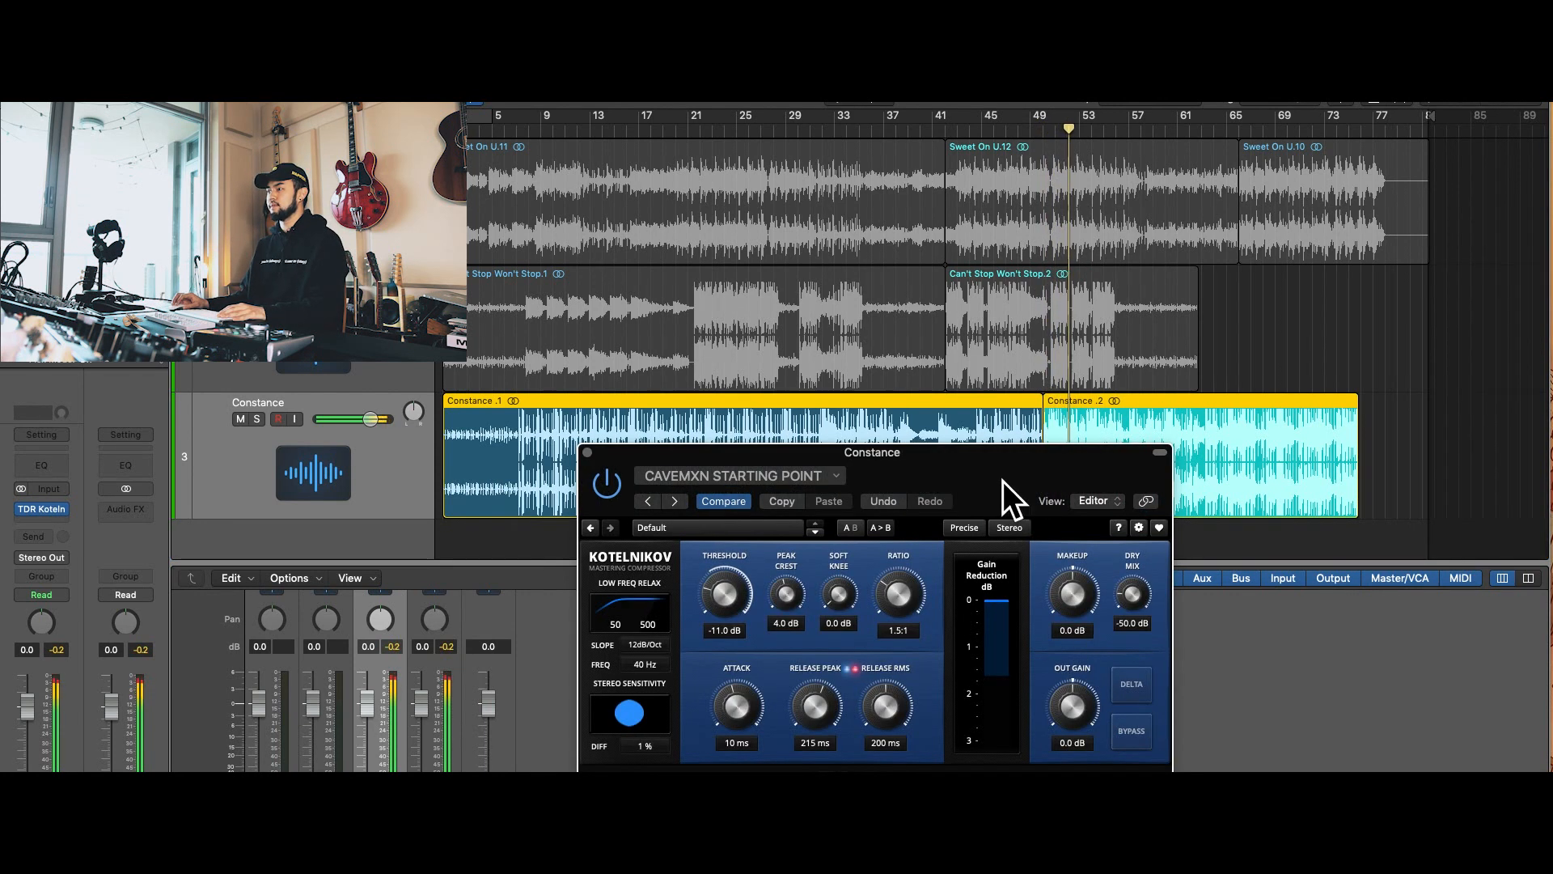
drag(999, 476, 1006, 475)
click(1139, 739)
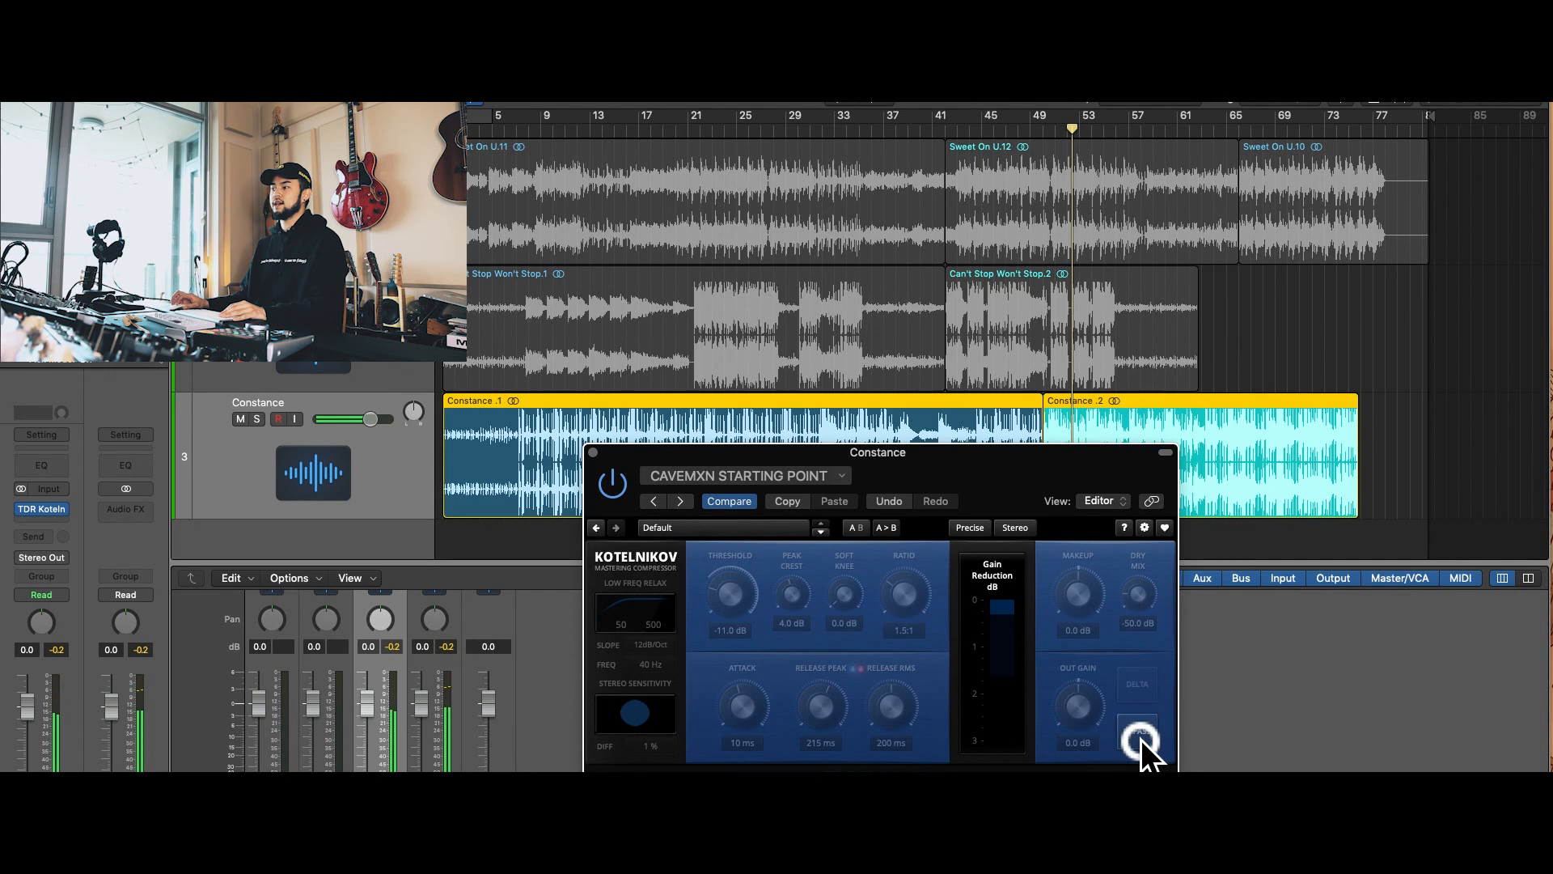
click(1139, 739)
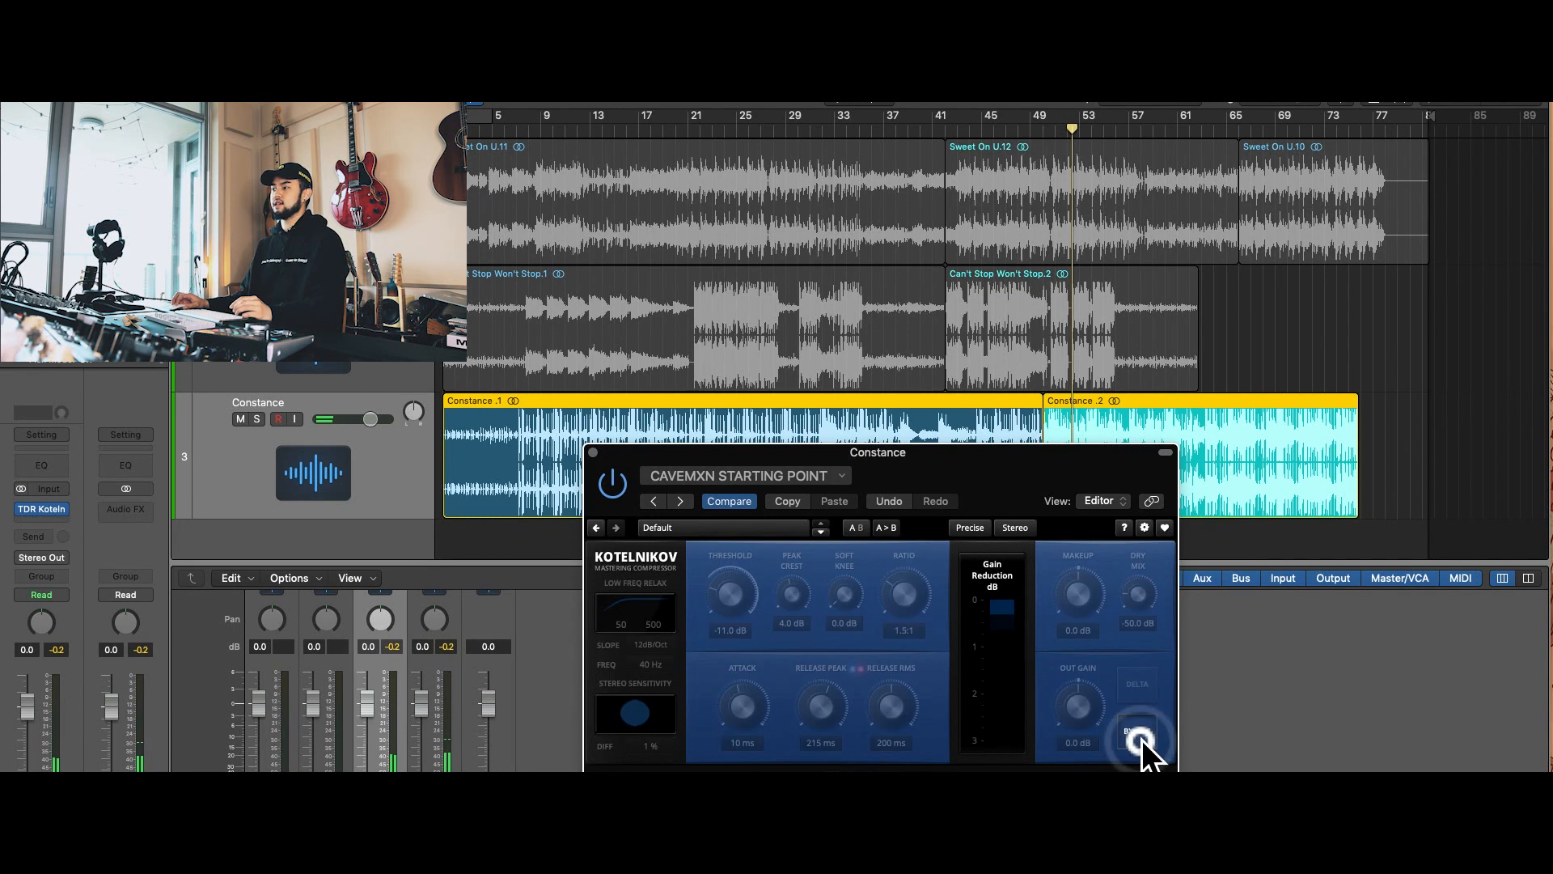
- Replay Constance from bar 49 starting with the compressor bypassed, activate it, and compare its states A and B
click(1055, 130)
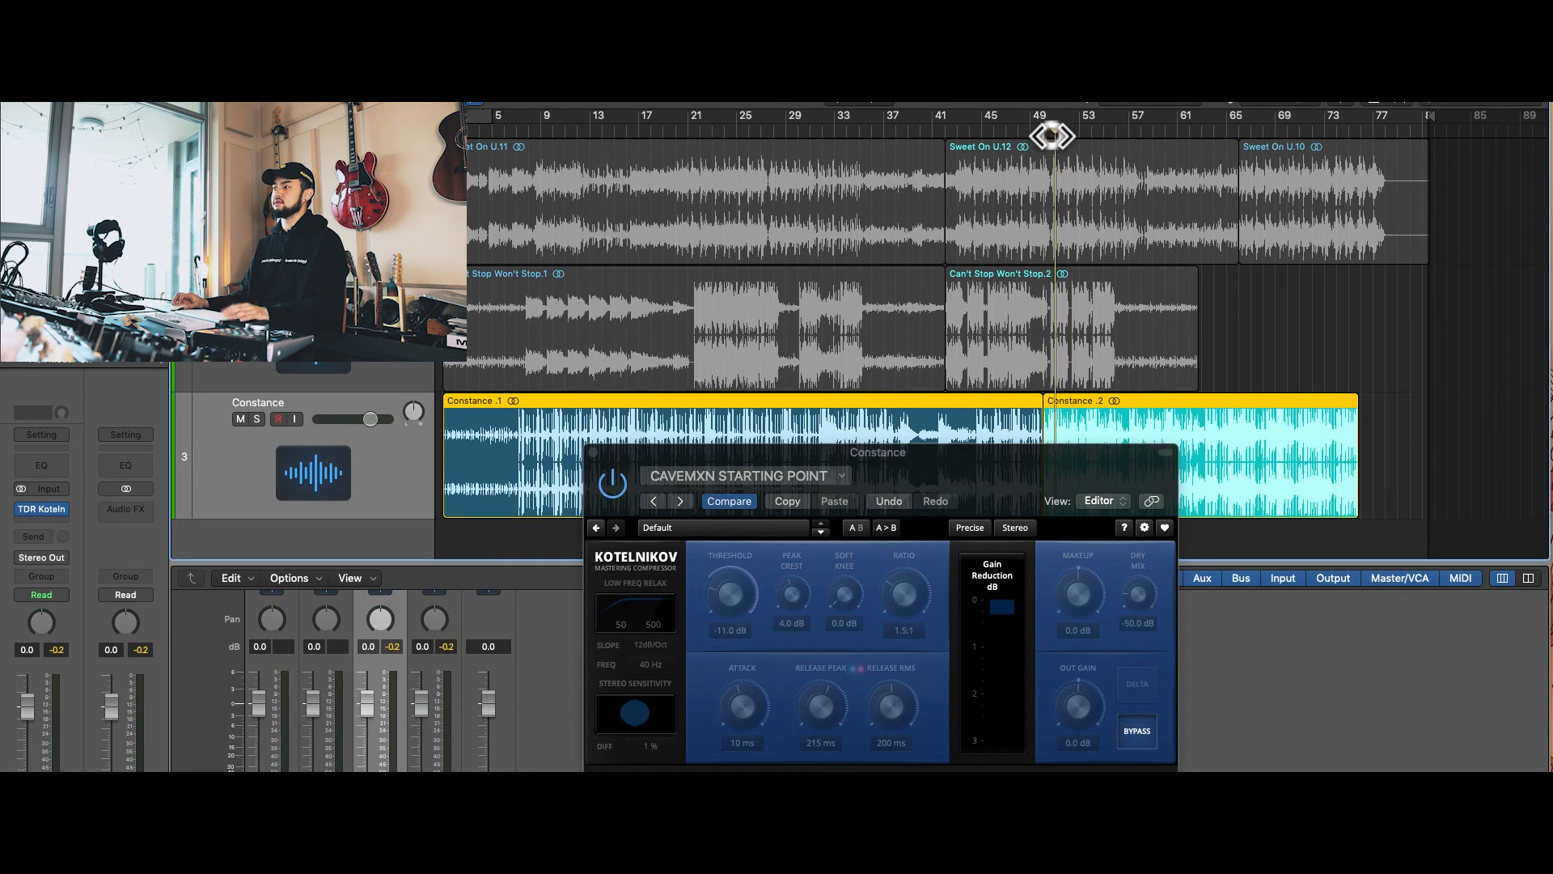
click(1047, 135)
key(space)
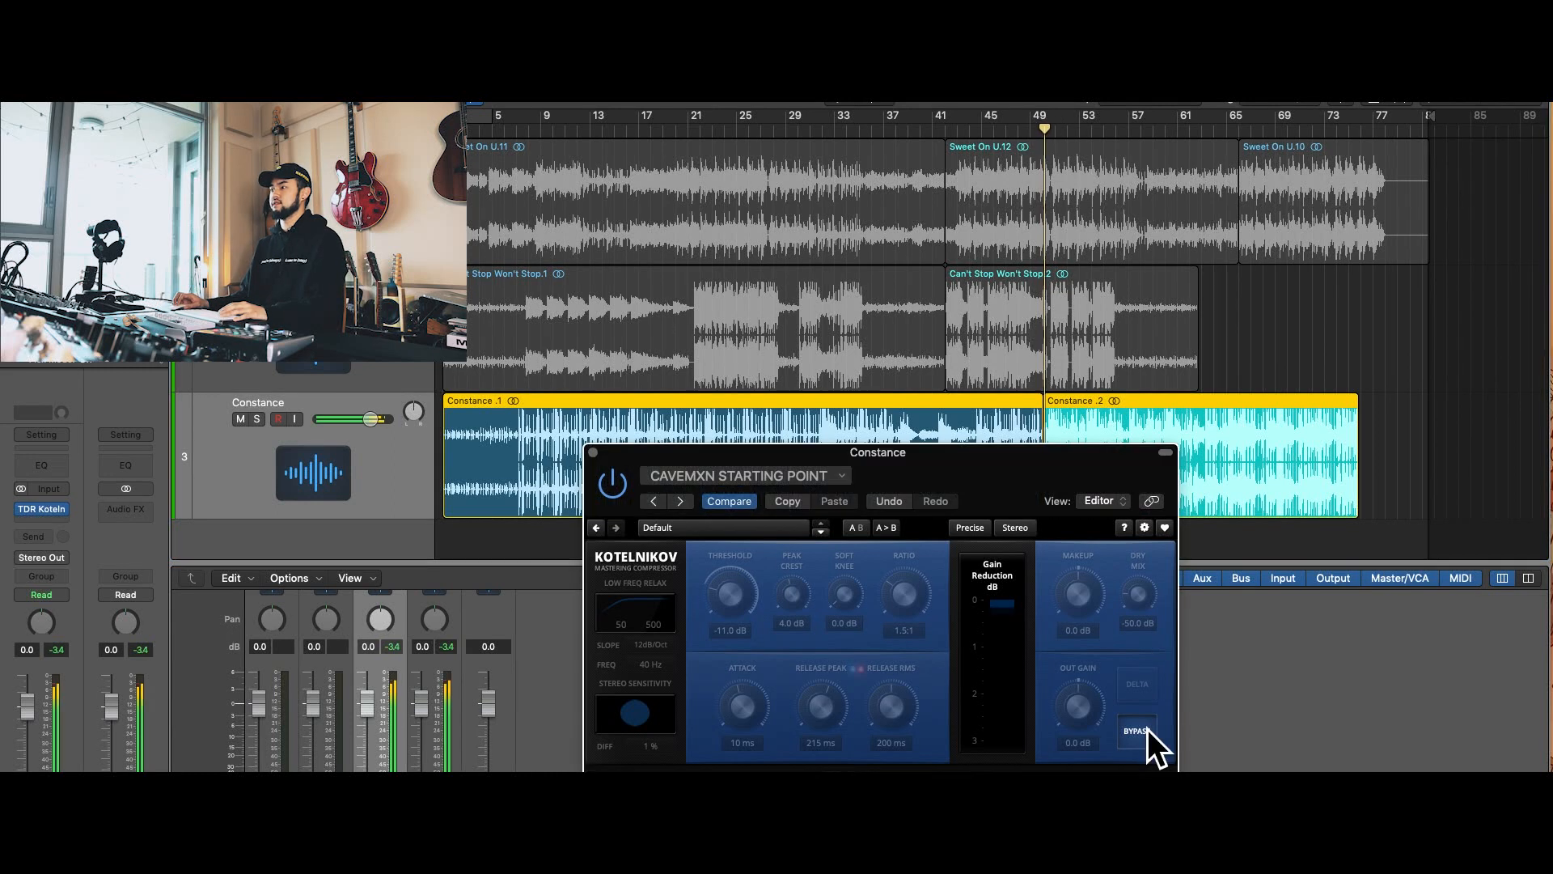
click(1147, 730)
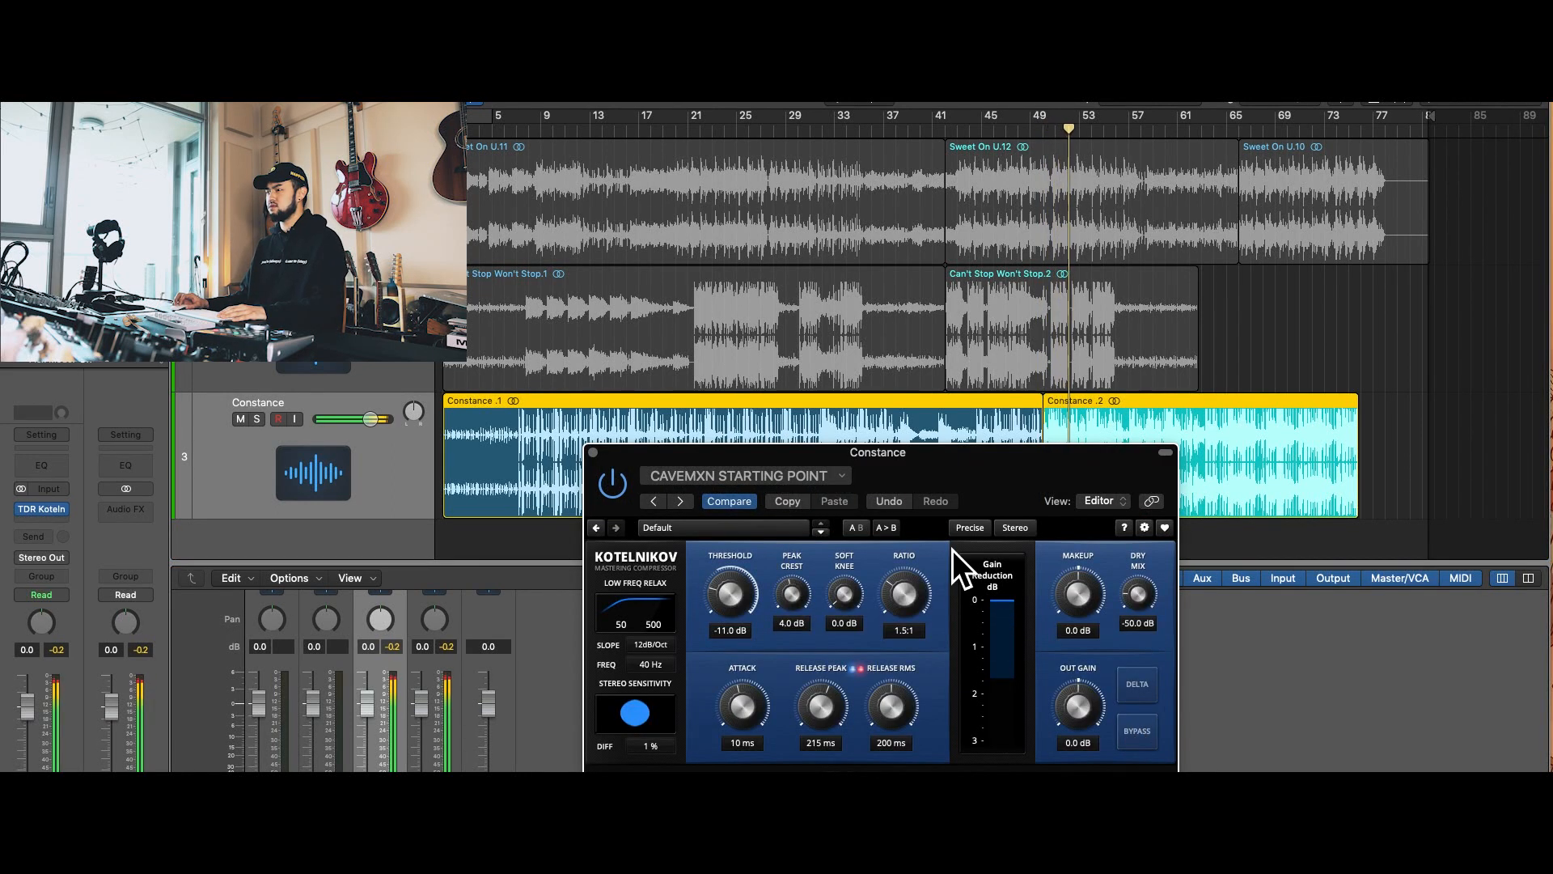
click(855, 527)
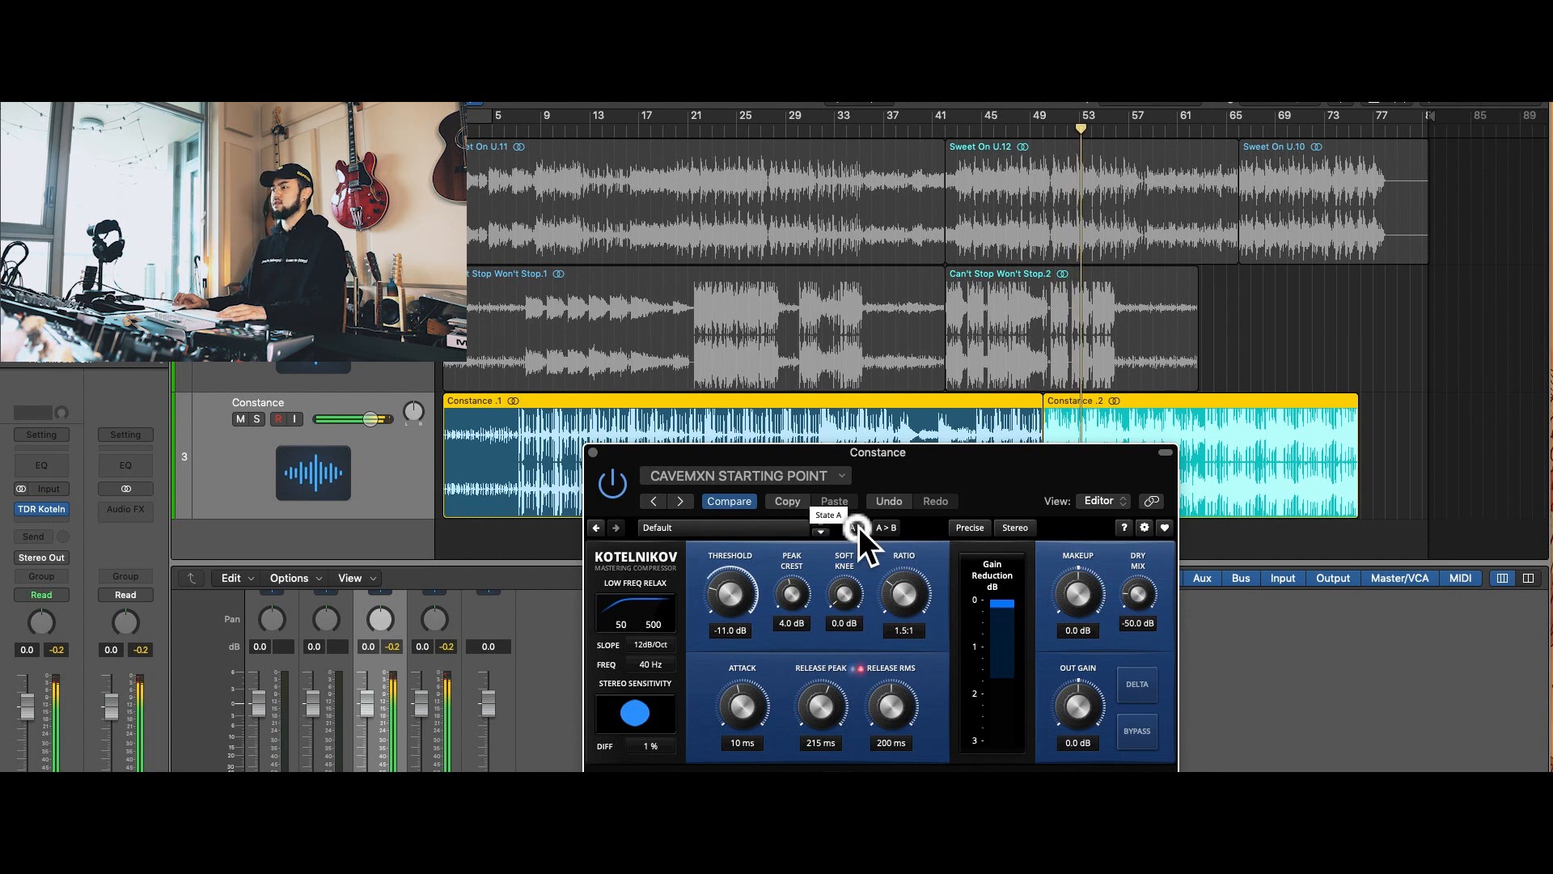
click(857, 527)
- Set the state A threshold to -11.5 dB, and stop playback with the playhead back at bar 49
drag(728, 599, 726, 586)
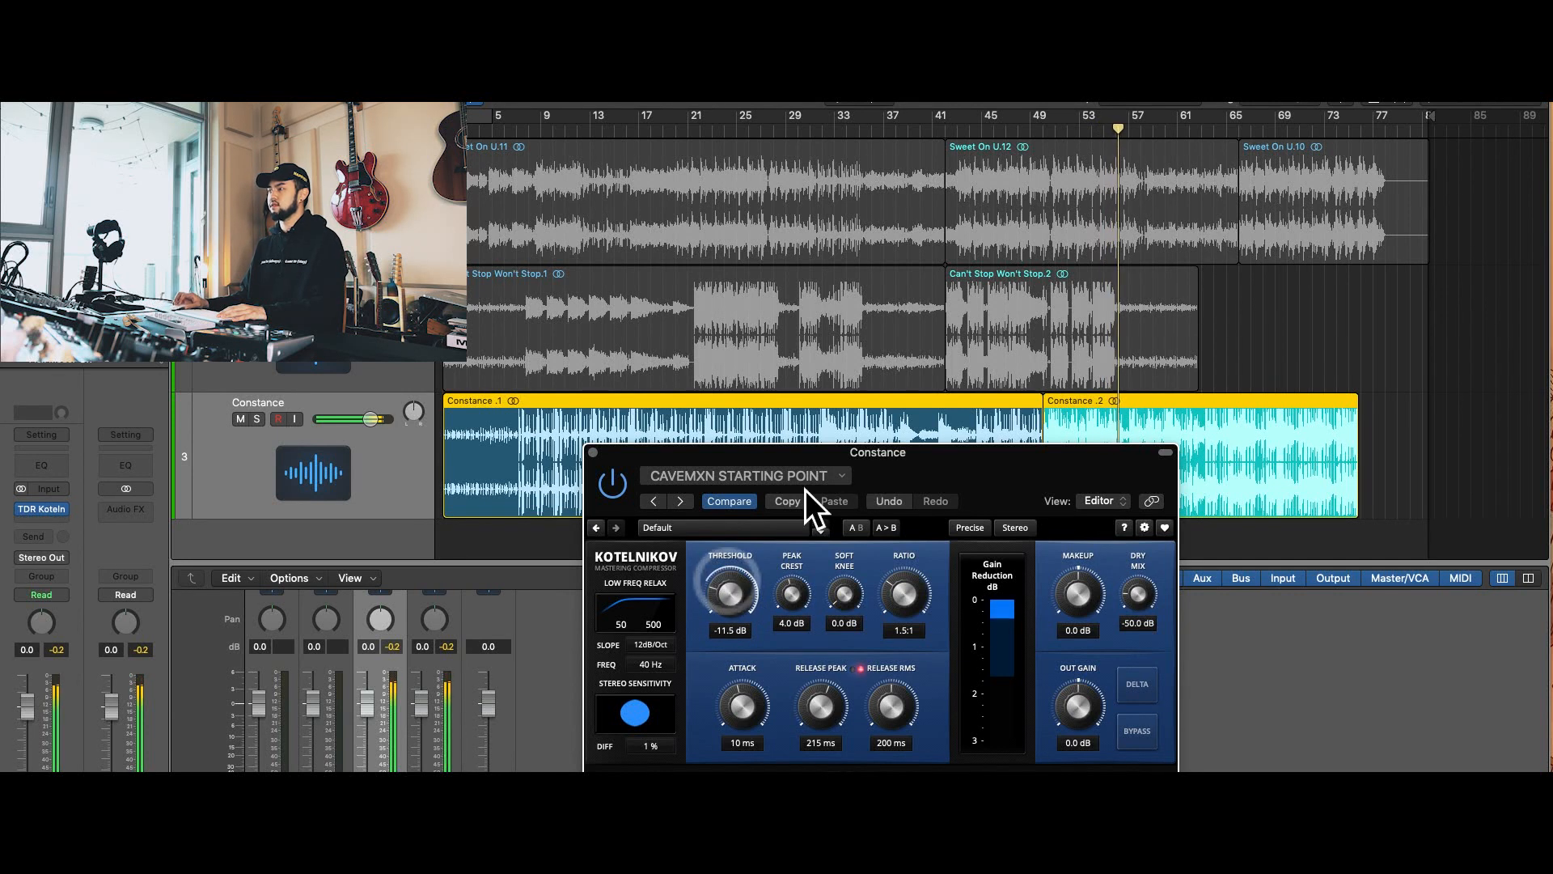
key(space)
drag(1003, 469, 1004, 474)
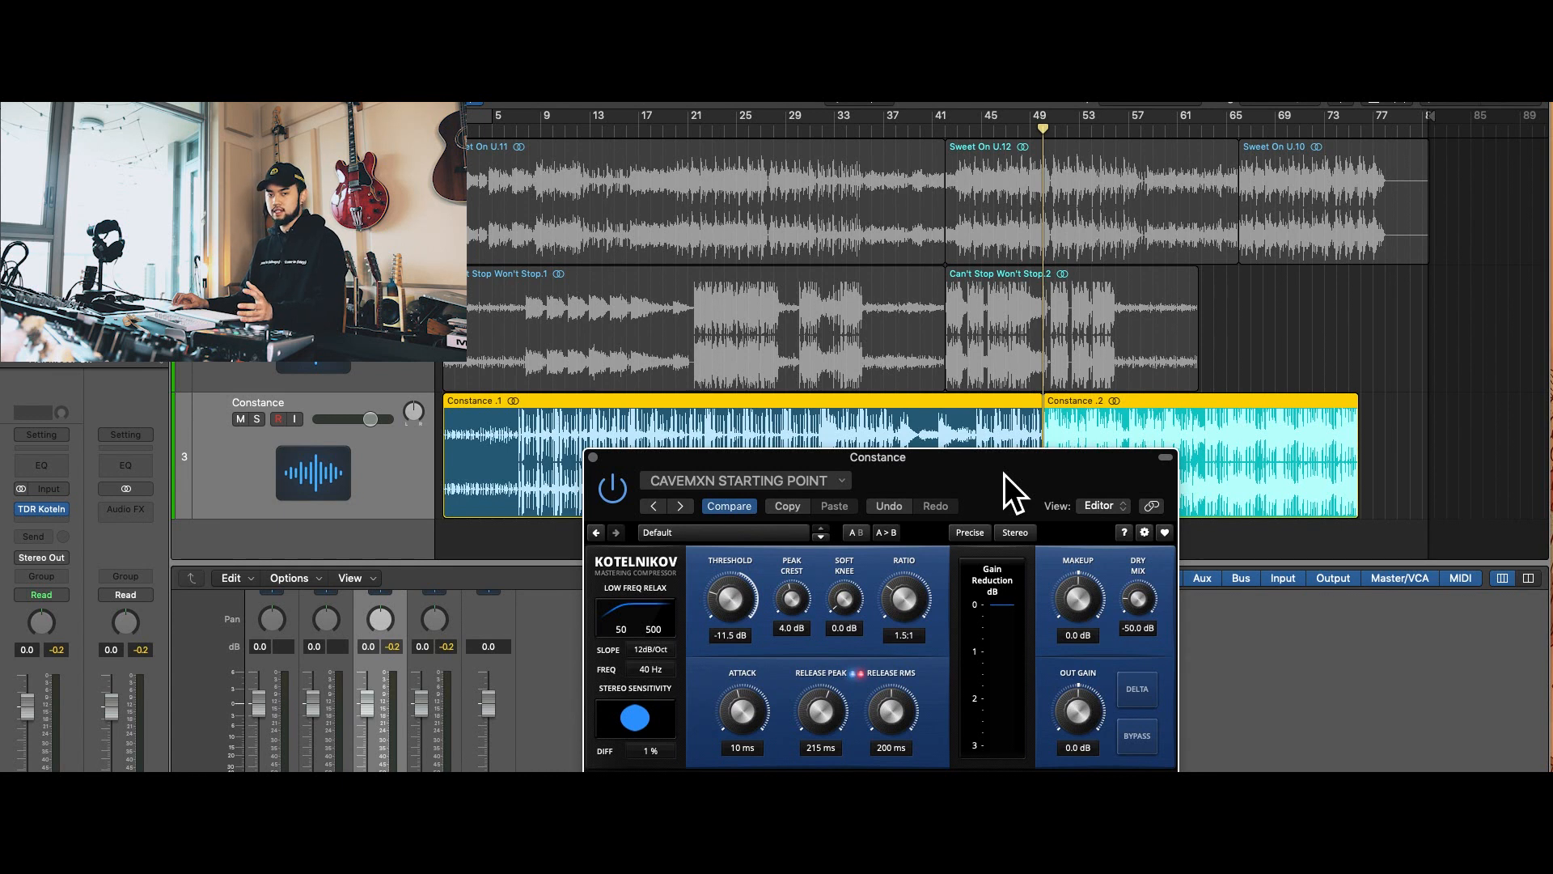
drag(1003, 474, 1006, 472)
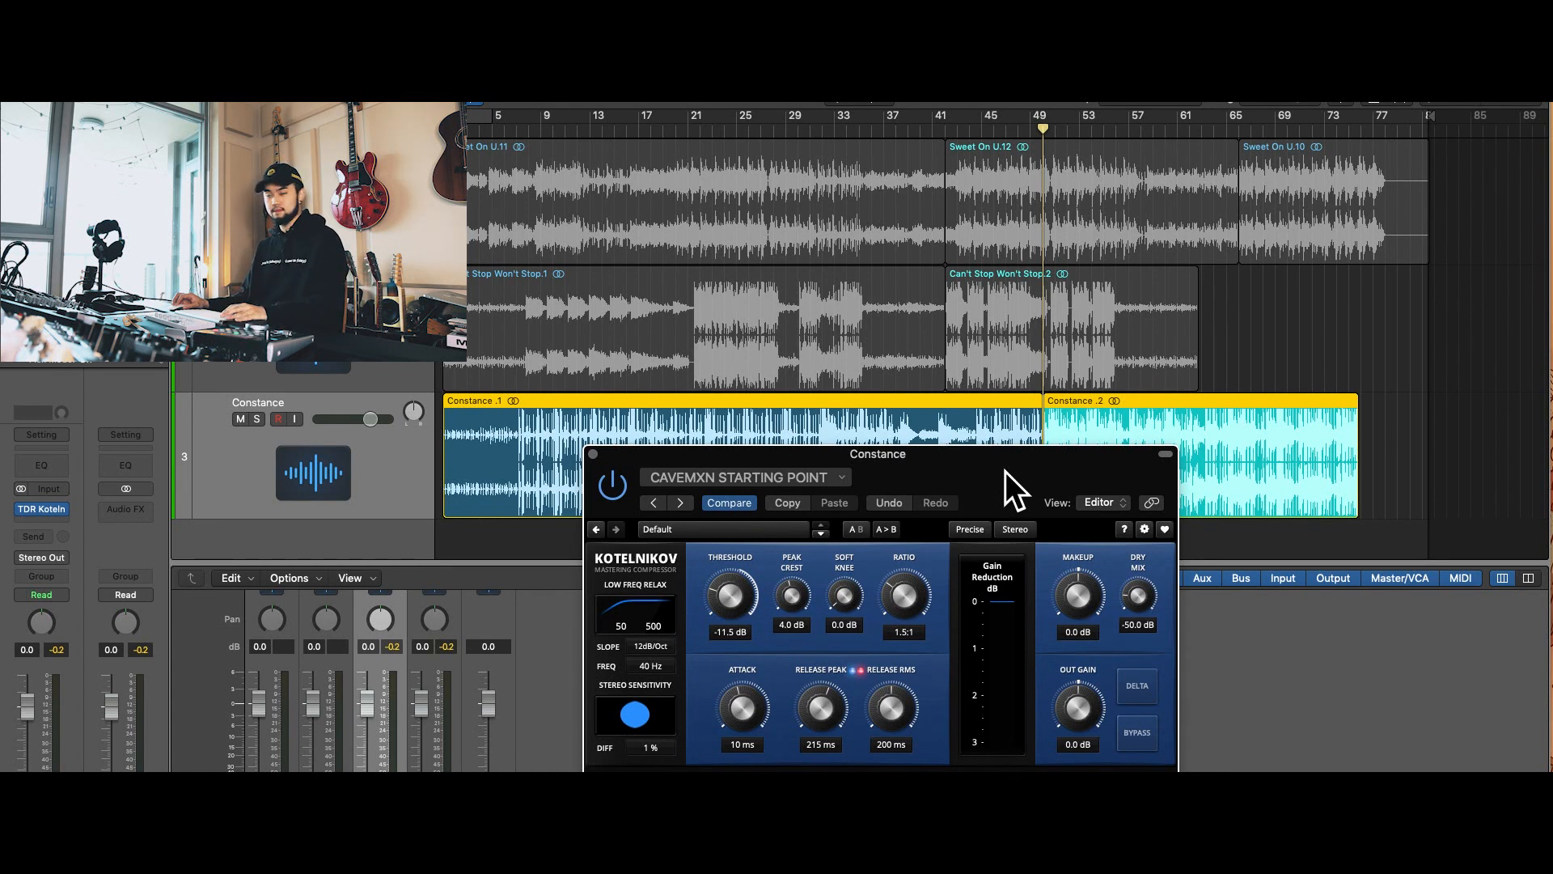
- Play Constance from bar 49 and compare the -11.5 dB threshold in state A with state B and with bypass
key(space)
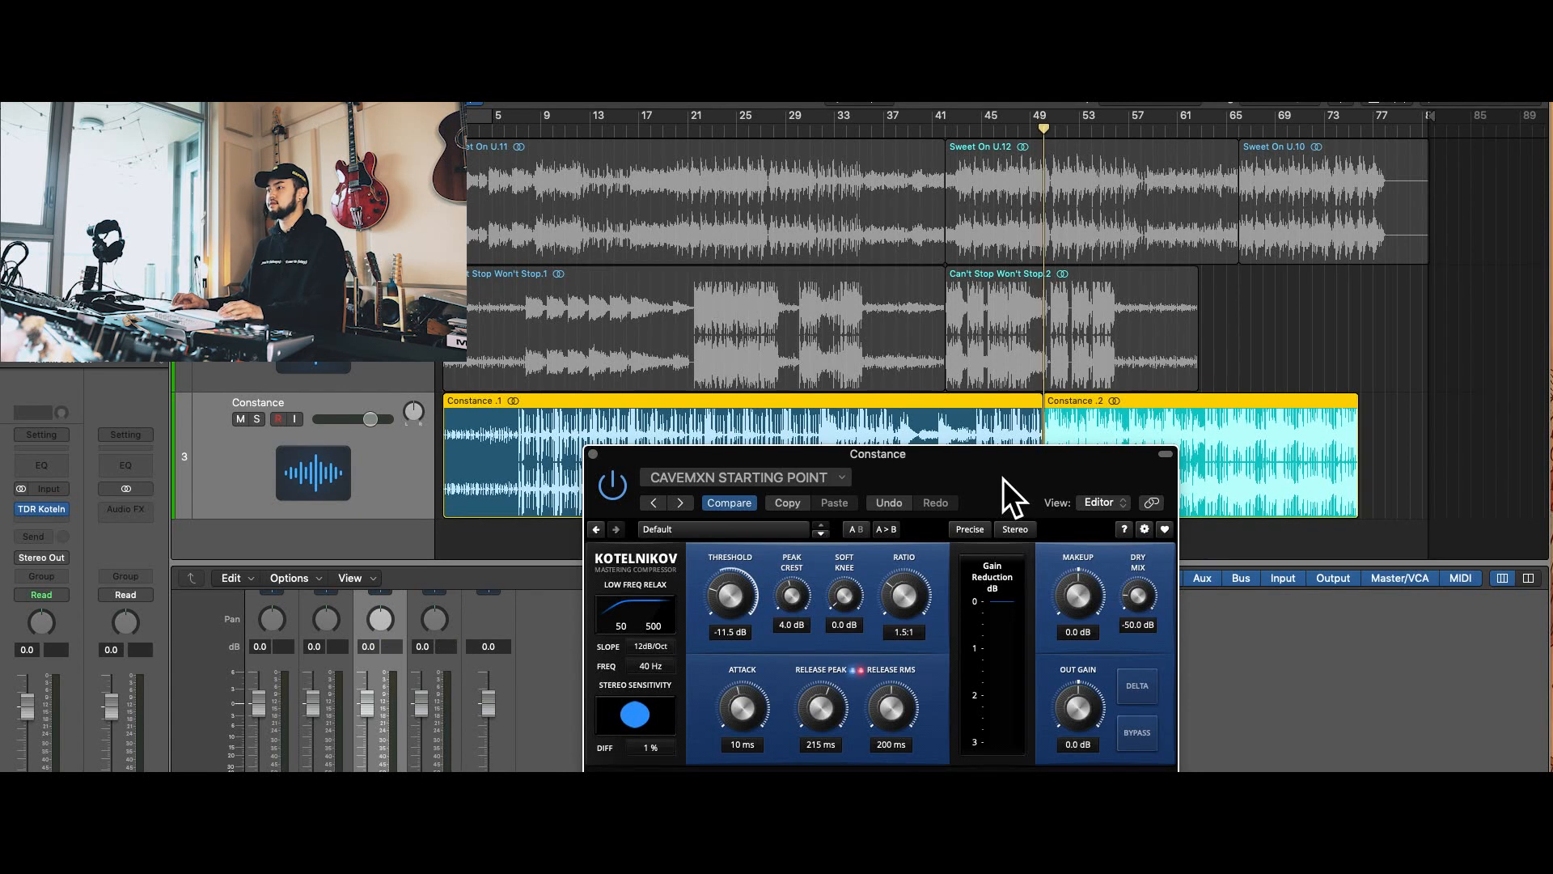
click(855, 529)
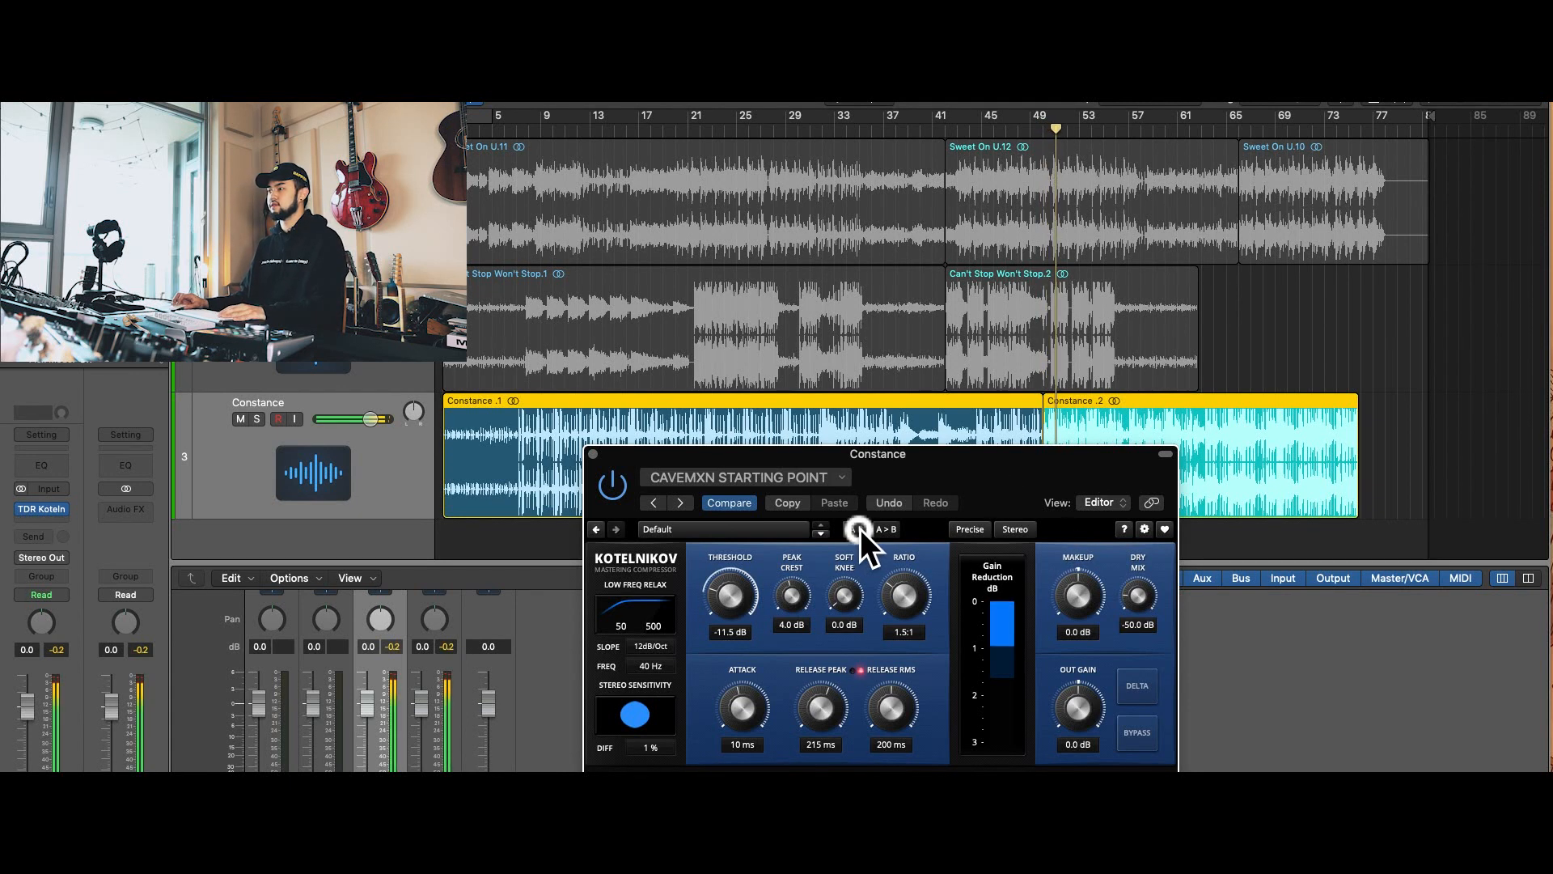
click(855, 529)
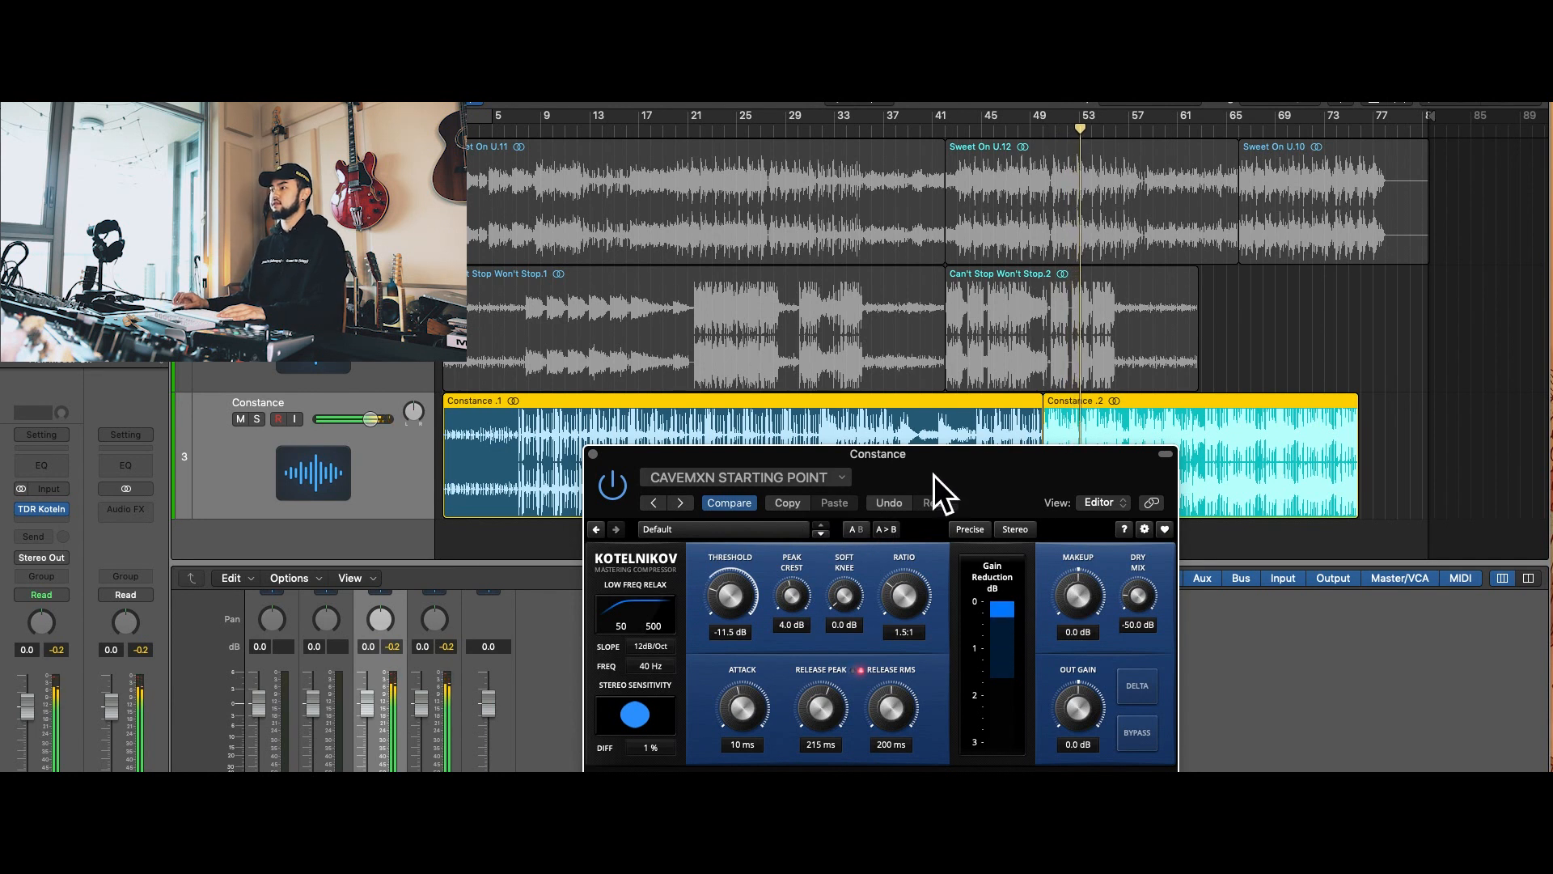
click(855, 529)
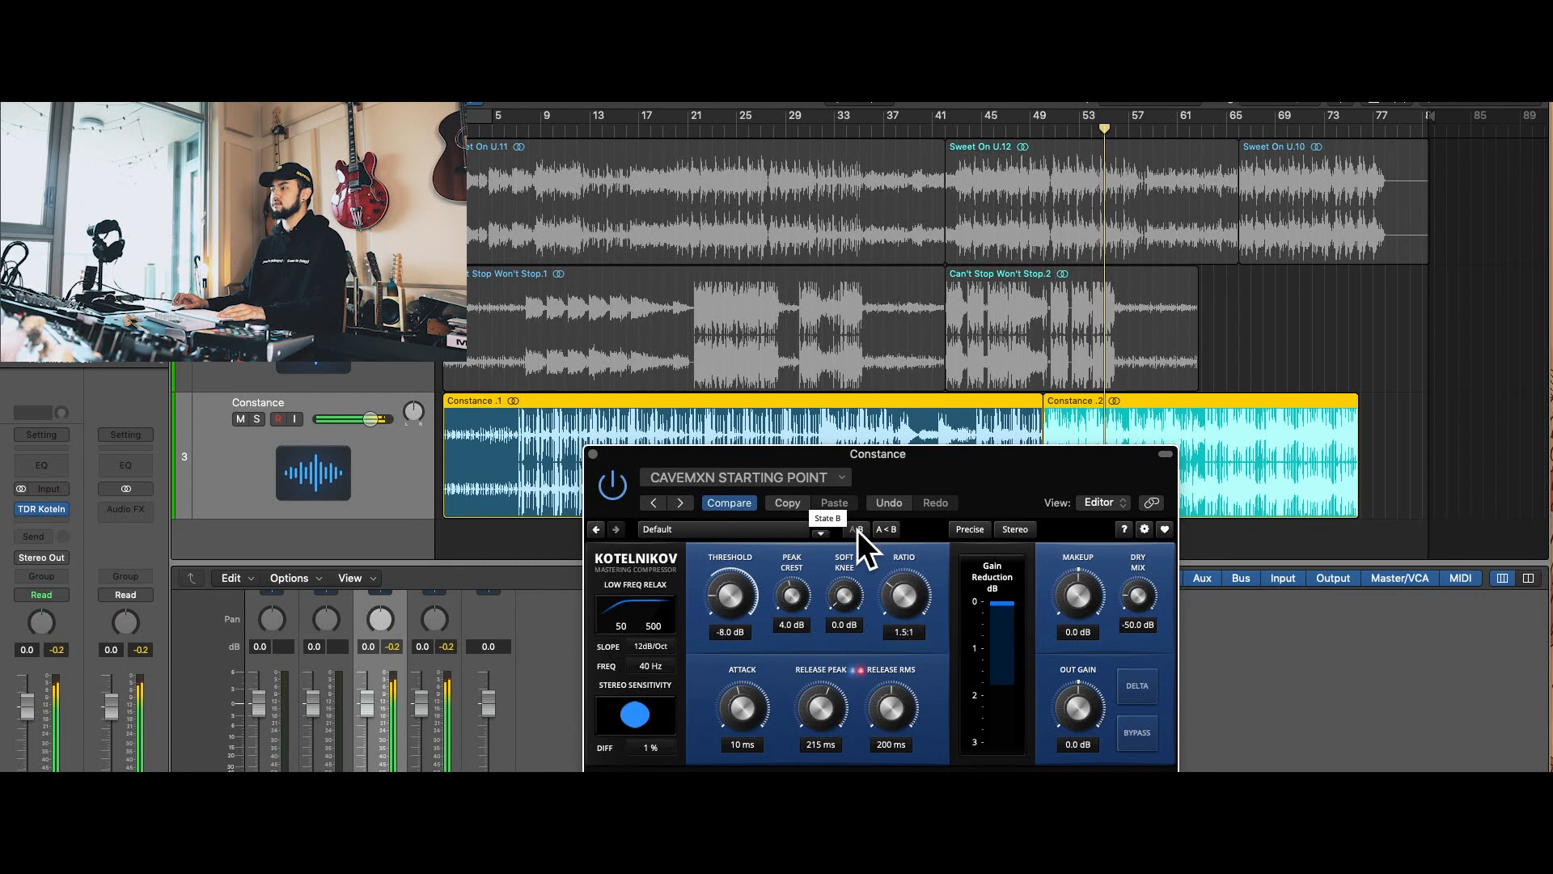
click(856, 530)
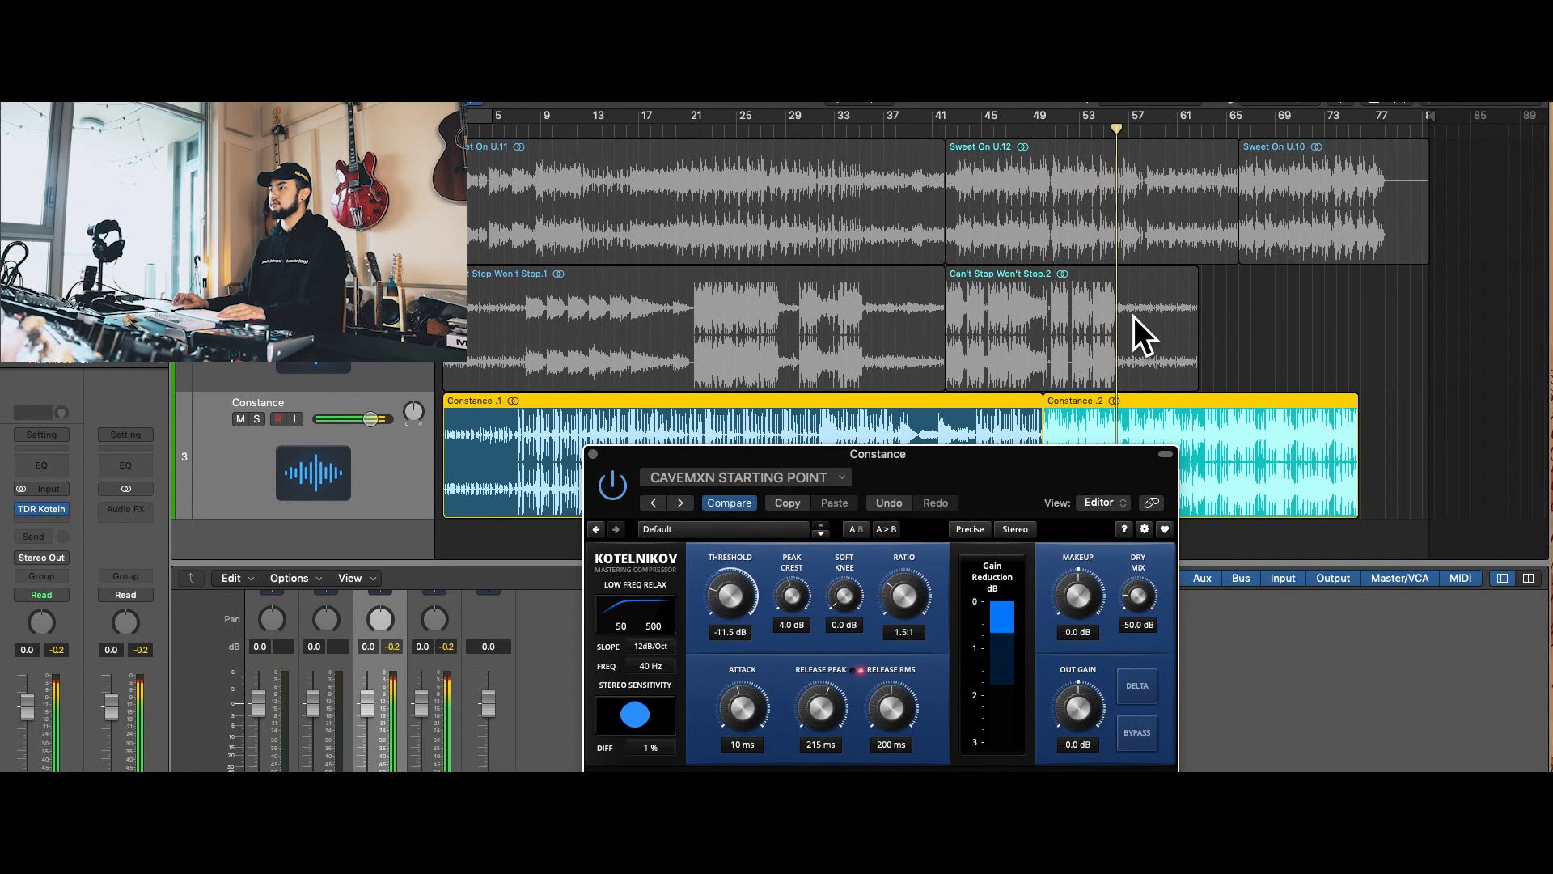
click(1140, 740)
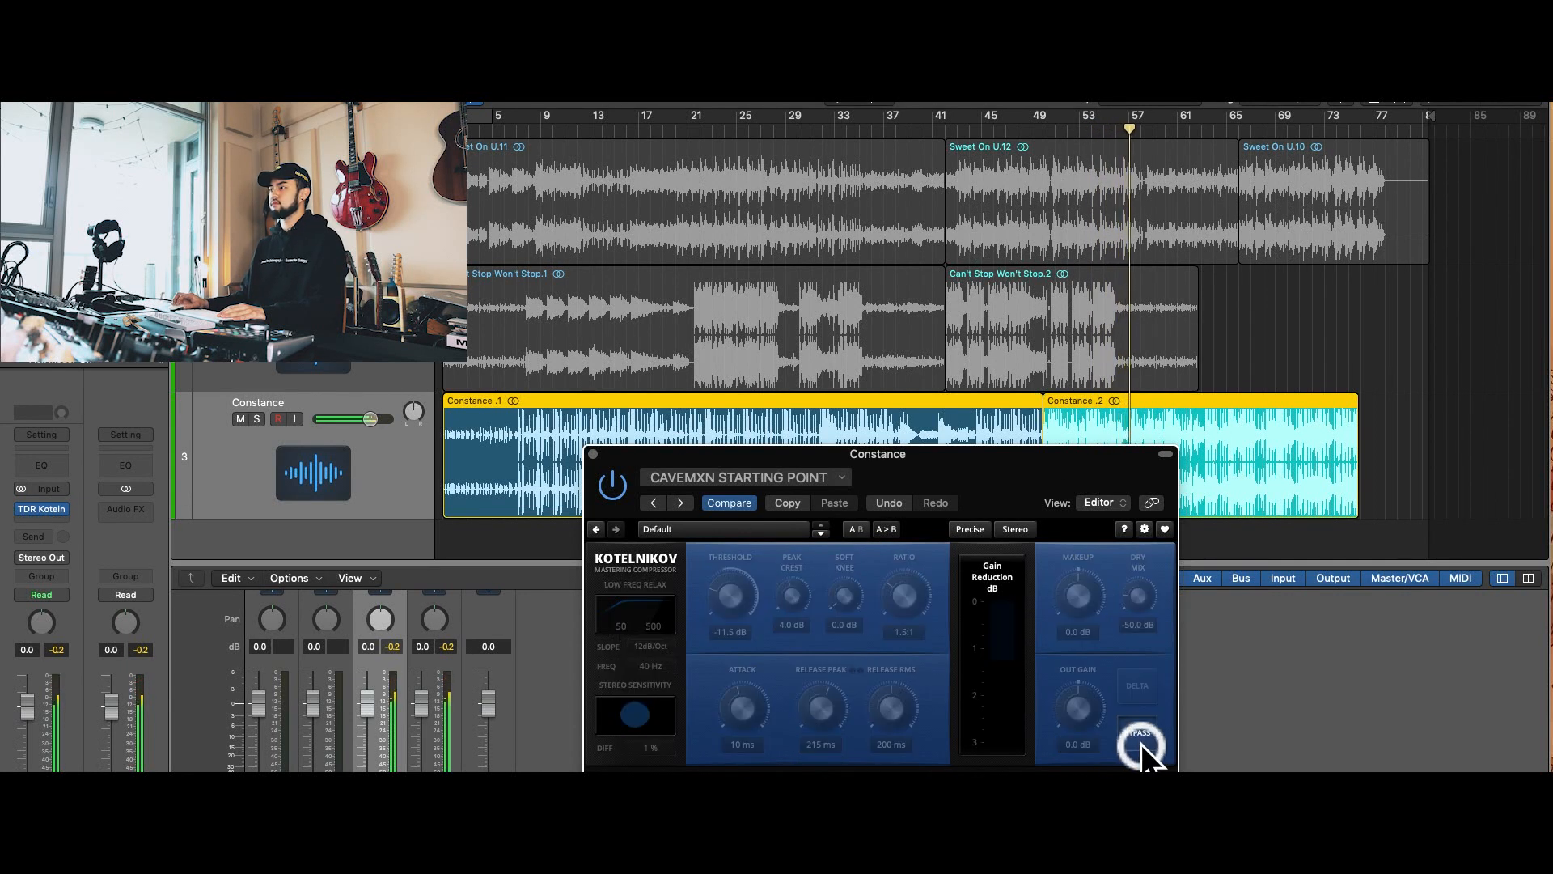
click(1140, 740)
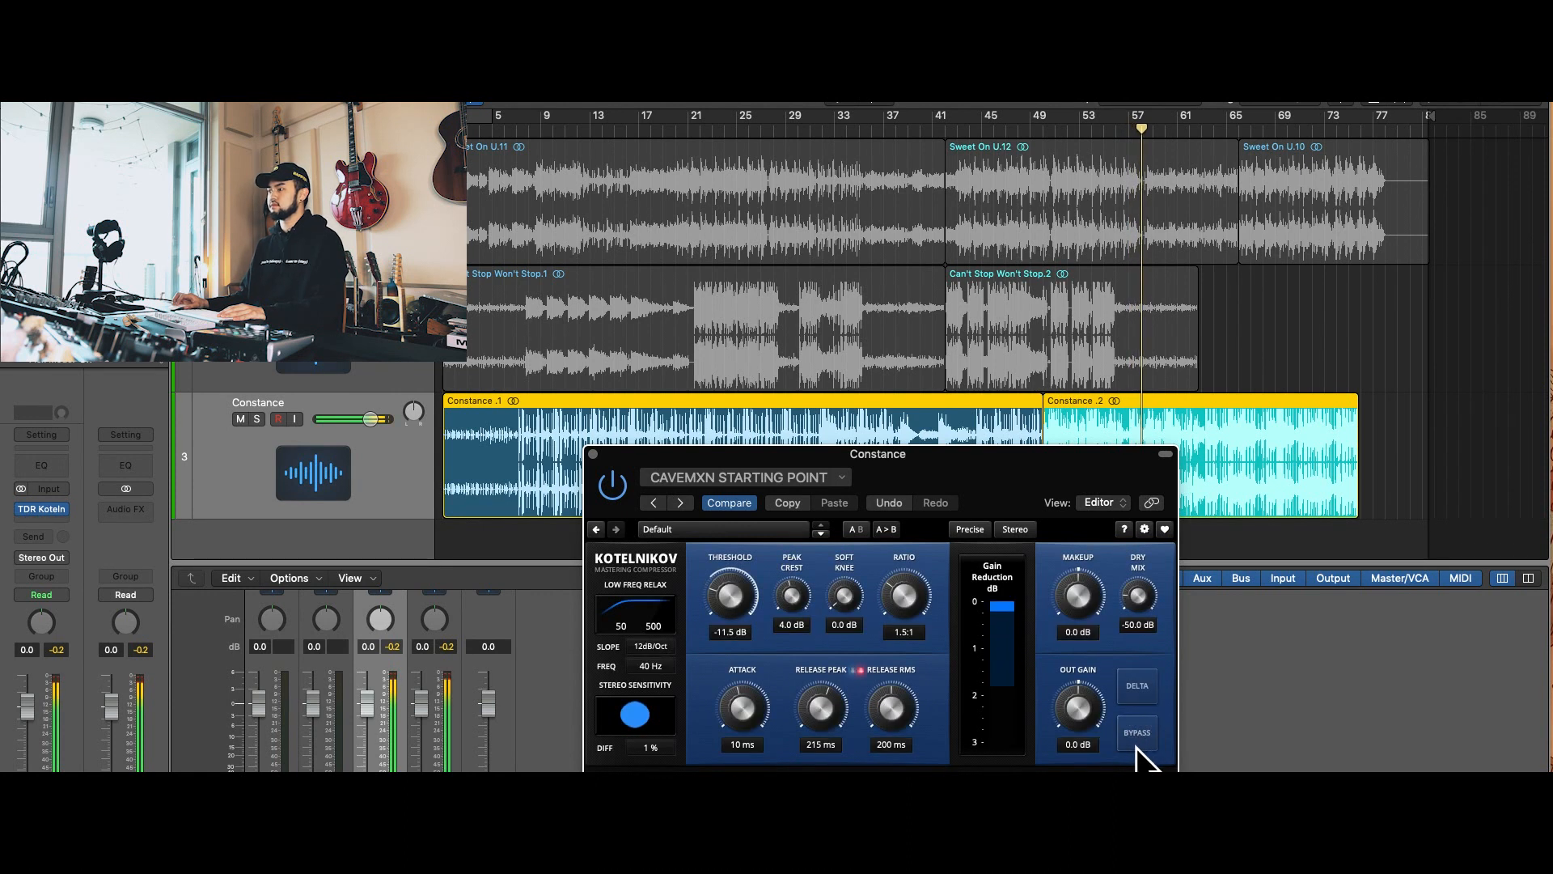
- Set the state A threshold to -10.5 dB and compare it with bypass and with state B during playback
mouse_move(736, 595)
mouse_down()
mouse_move(746, 609)
mouse_move(681, 619)
mouse_move(734, 614)
mouse_up()
click(1132, 736)
click(856, 529)
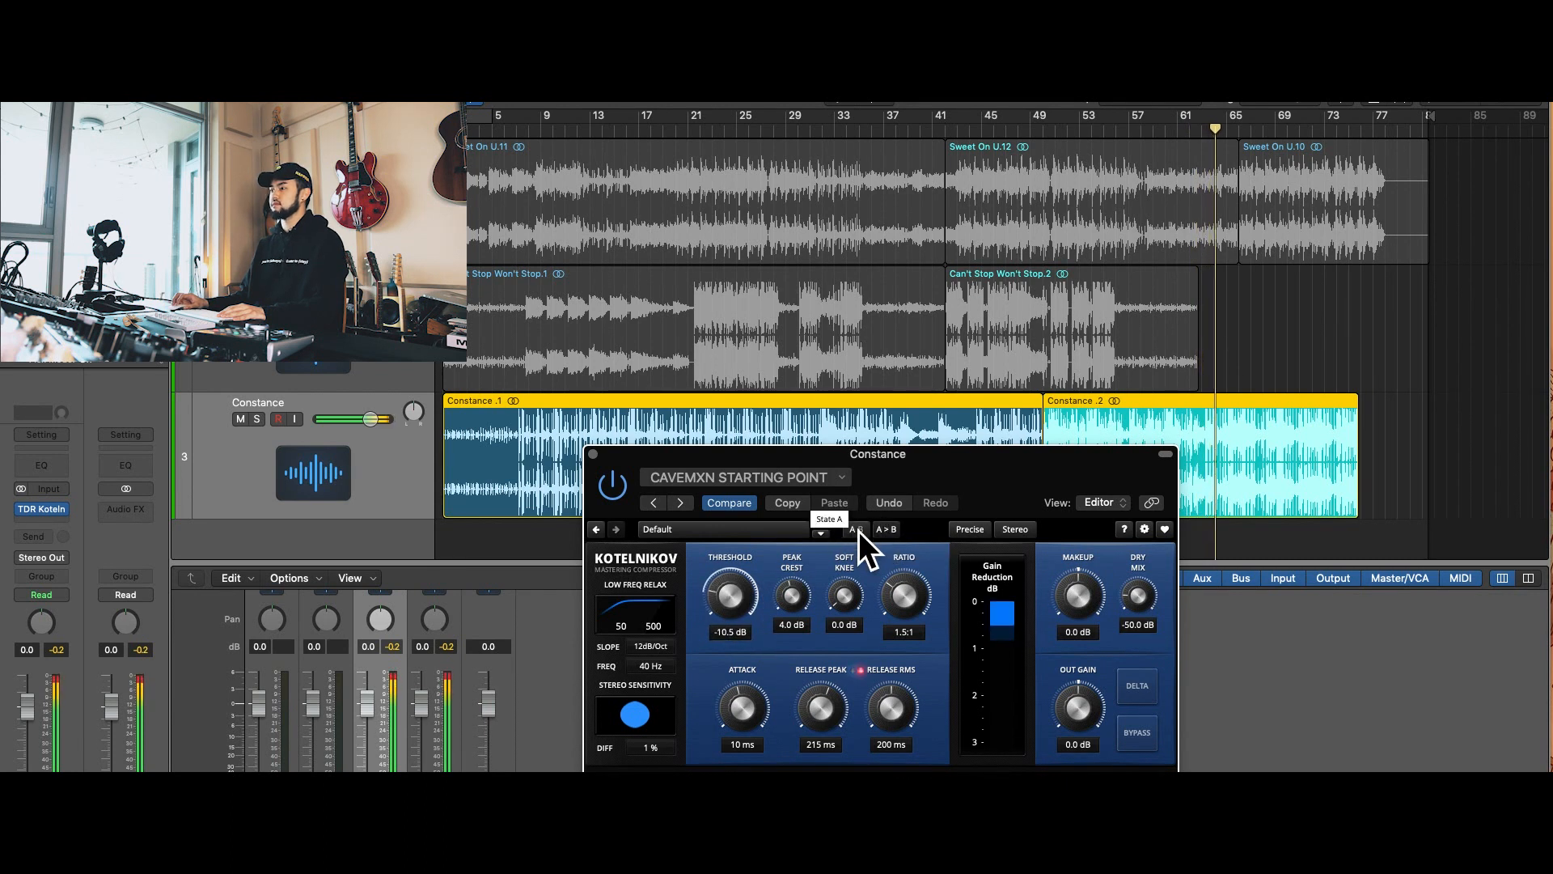
click(1141, 734)
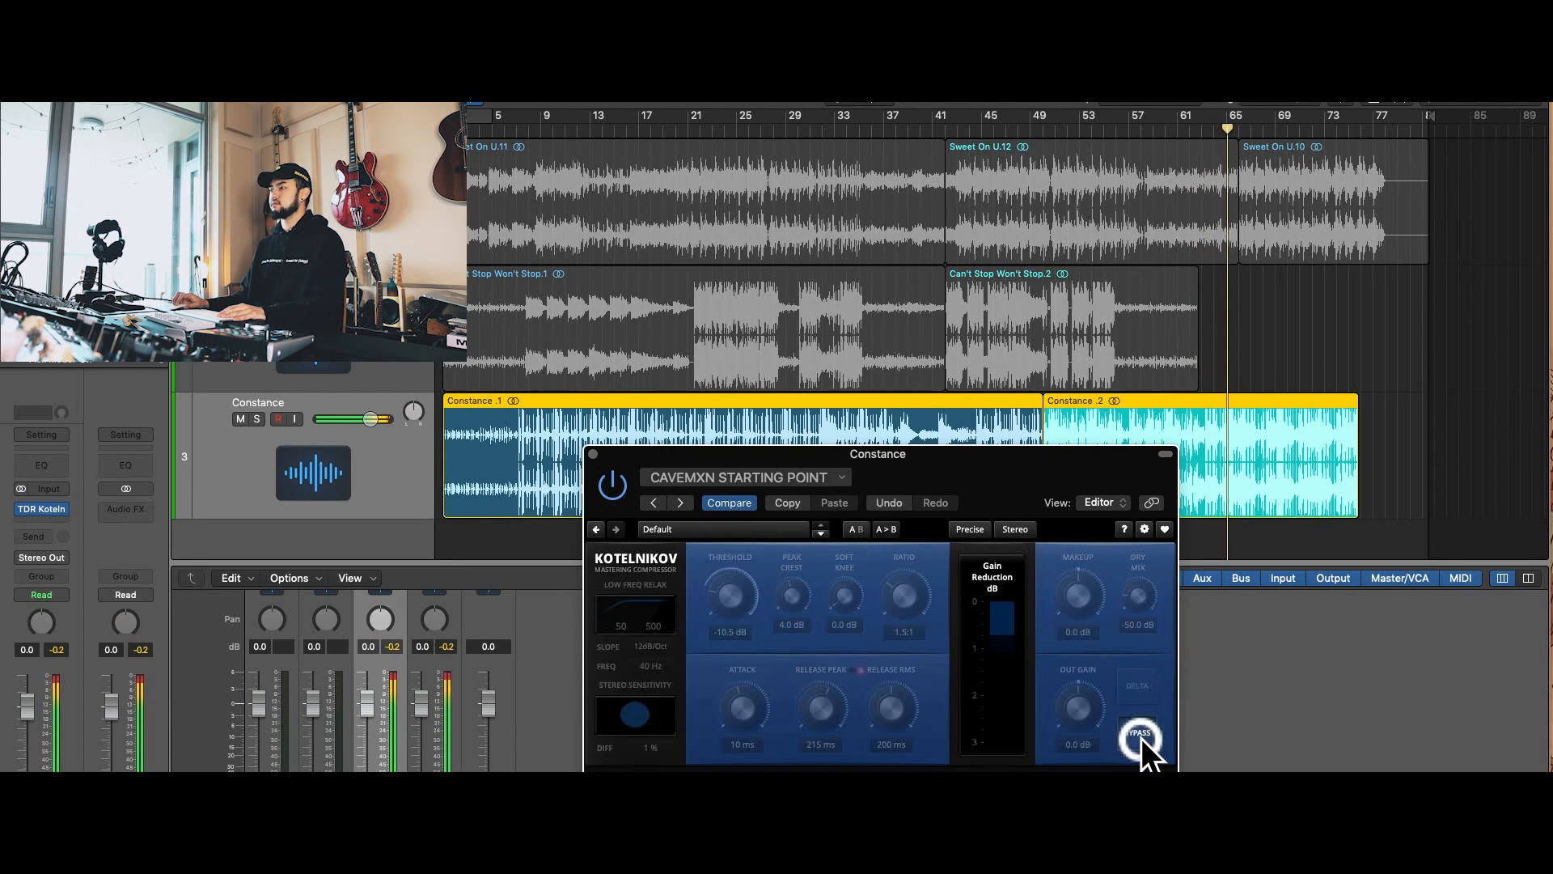
click(1141, 733)
click(859, 525)
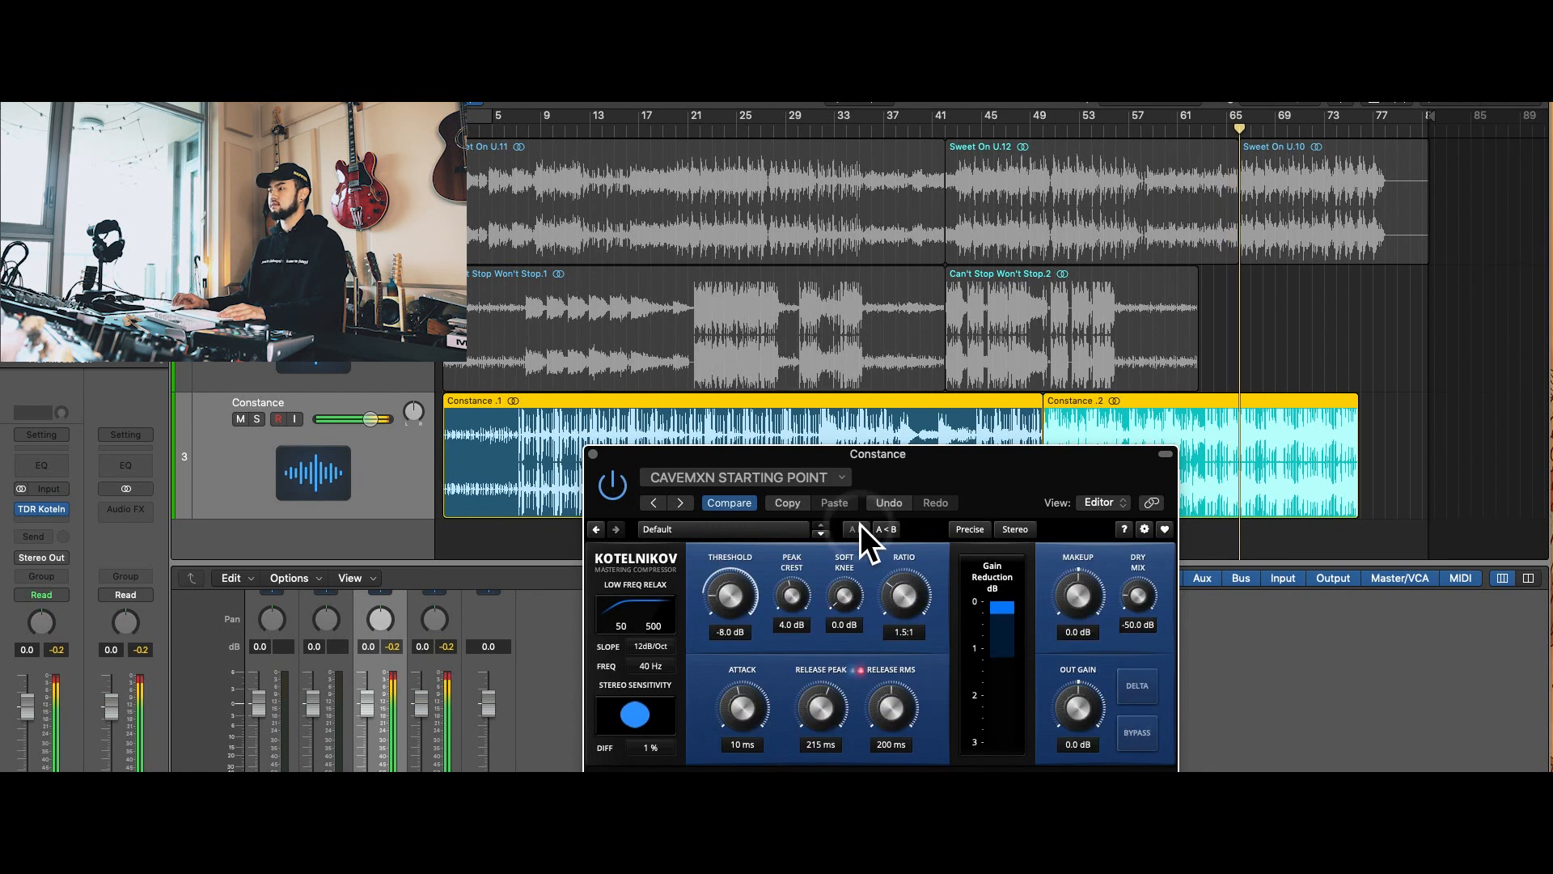
click(861, 528)
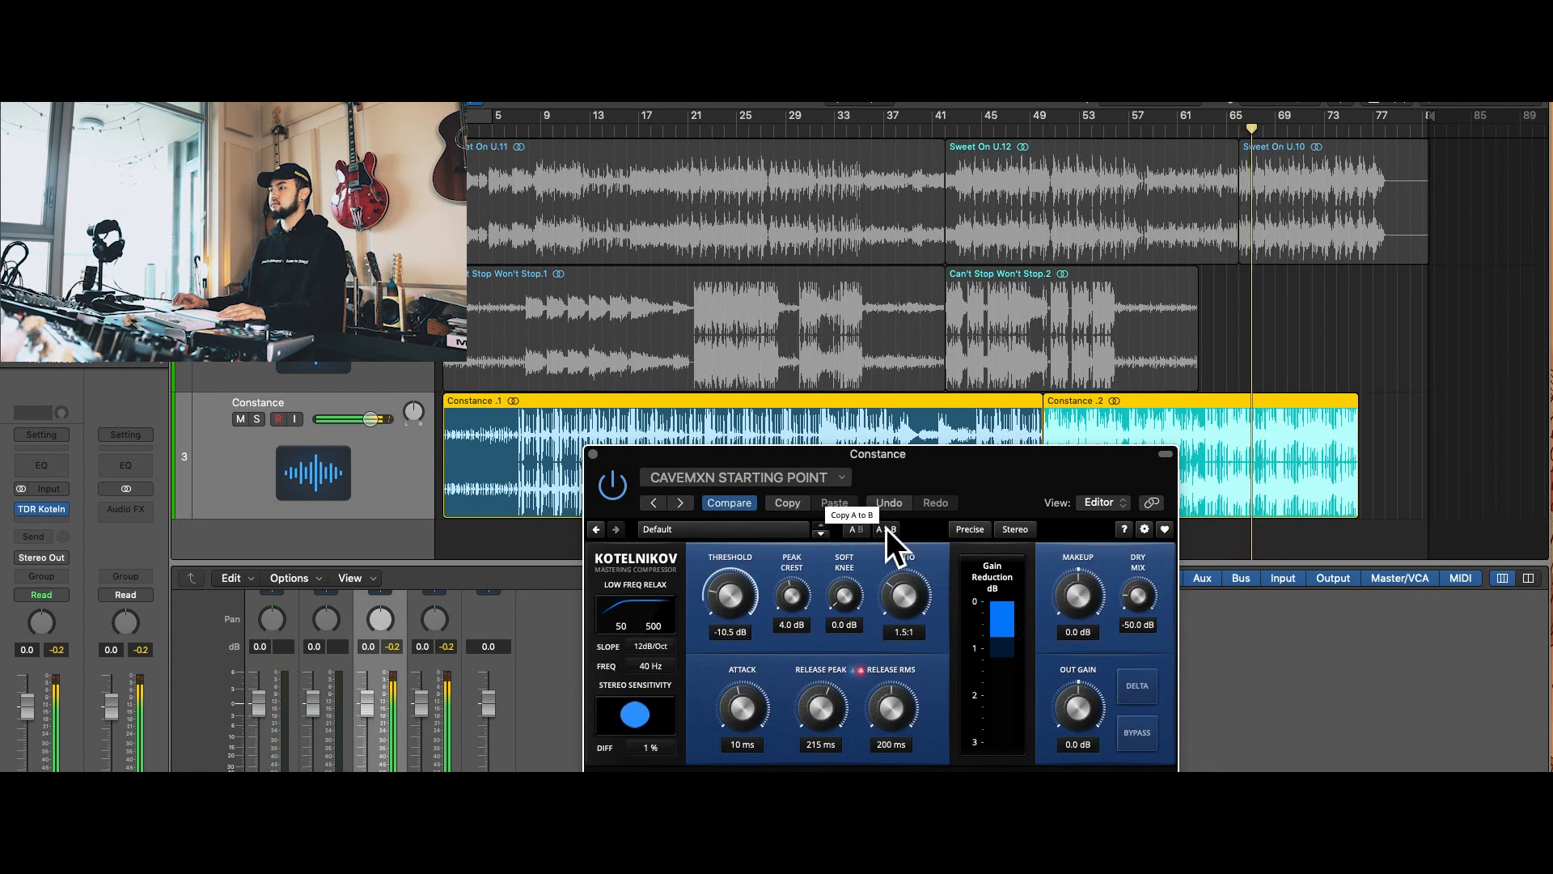
- Copy compressor state A to B, set the state A threshold to -11.0 dB, and switch states to compare them
click(882, 530)
drag(734, 590, 735, 599)
click(853, 528)
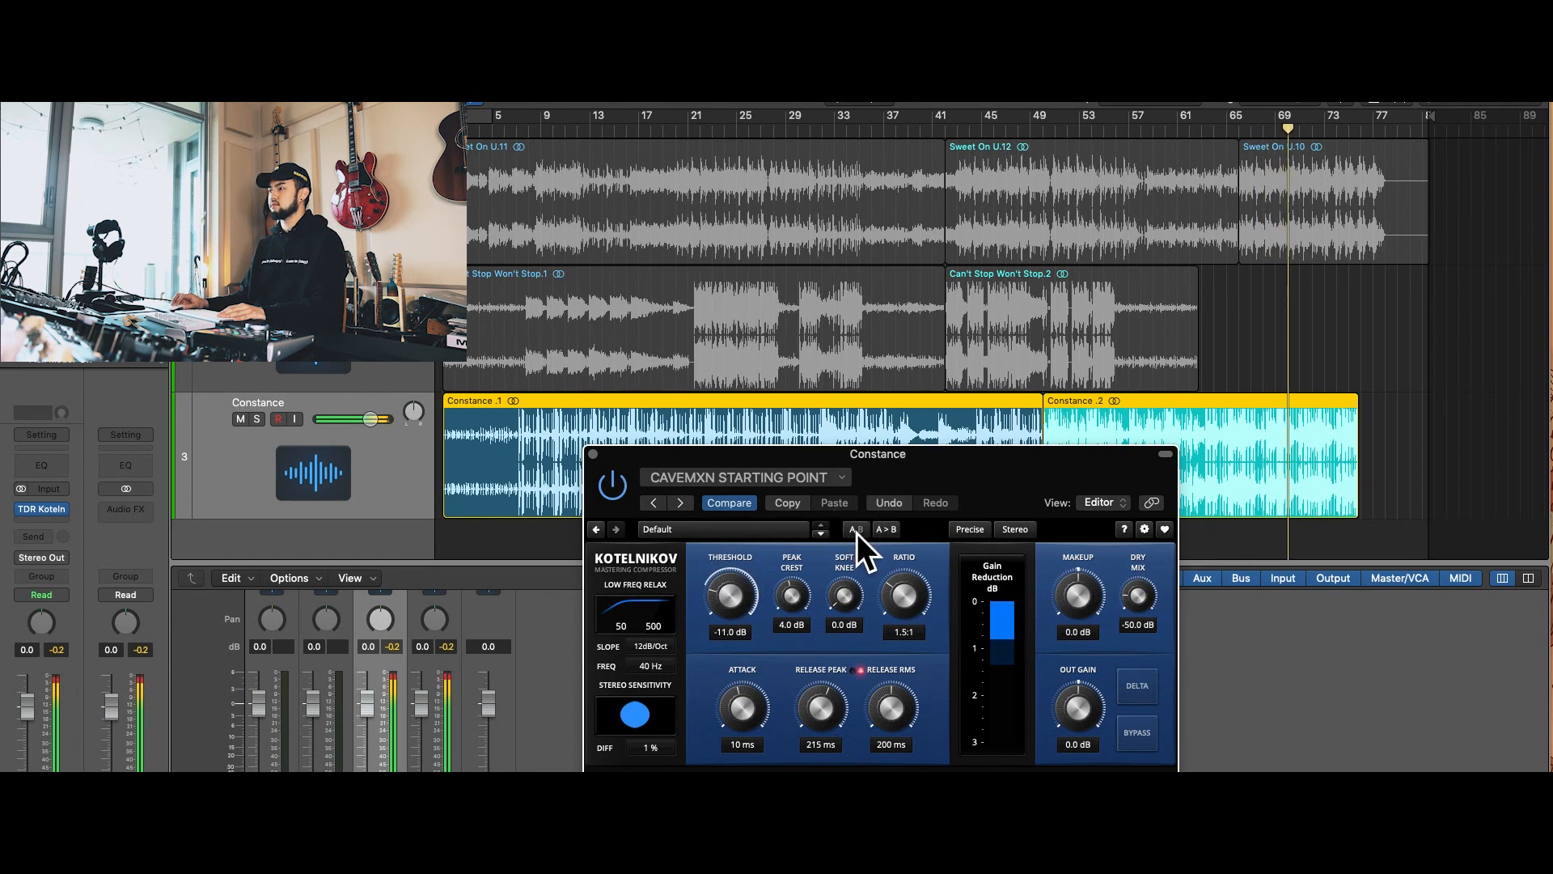
- Reload the CAVEMXN STARTING POINT preset on Constance's compressor, and move the playhead back to about bar 50
drag(963, 458, 986, 449)
click(752, 470)
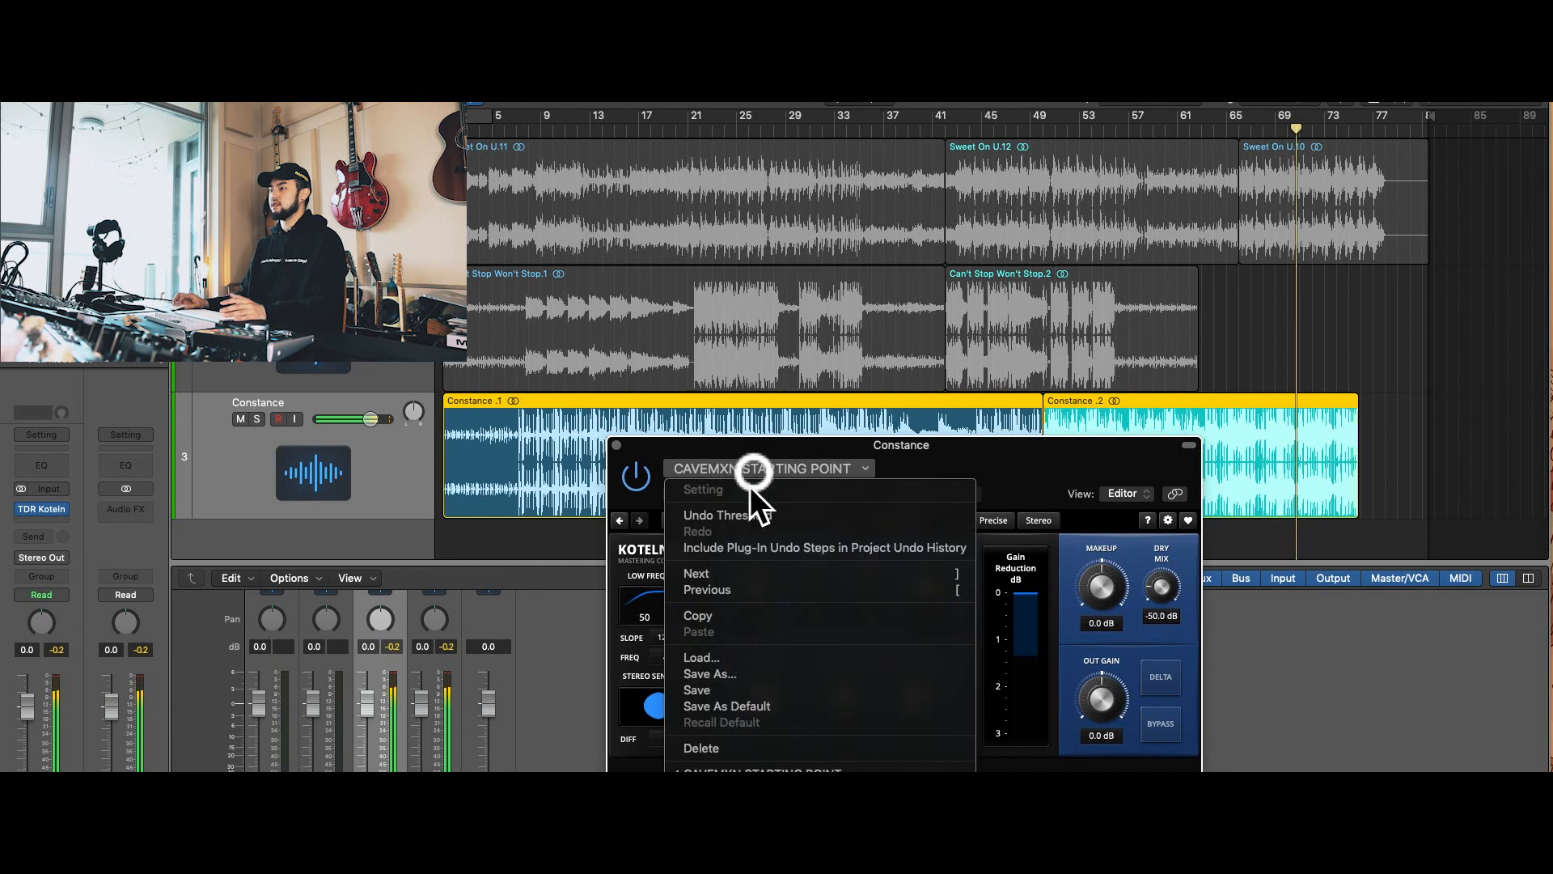
click(759, 769)
drag(1002, 457, 959, 461)
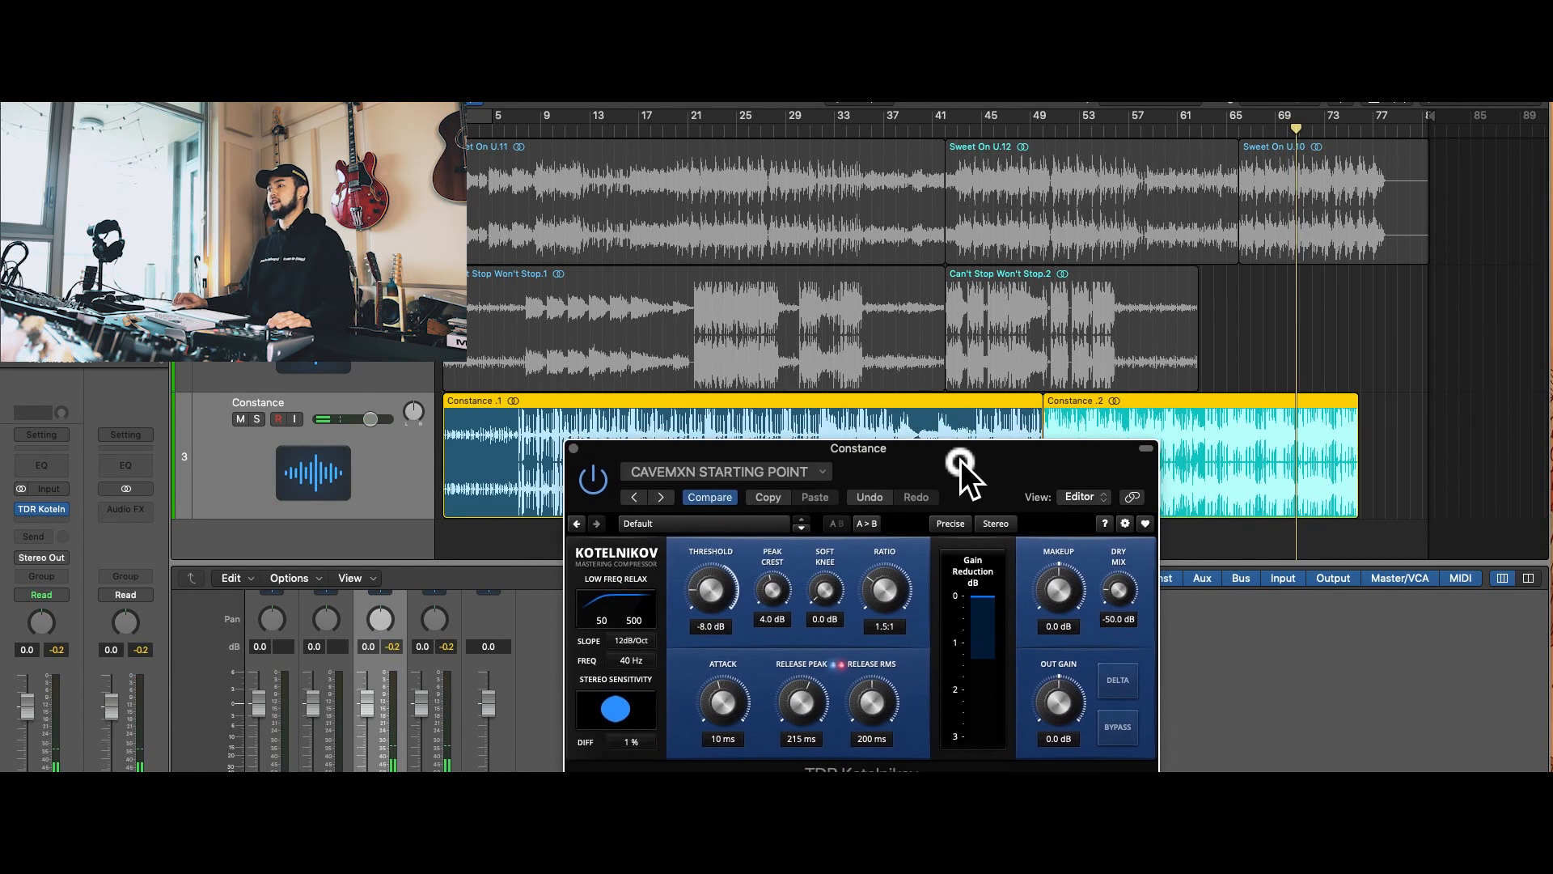
click(1058, 129)
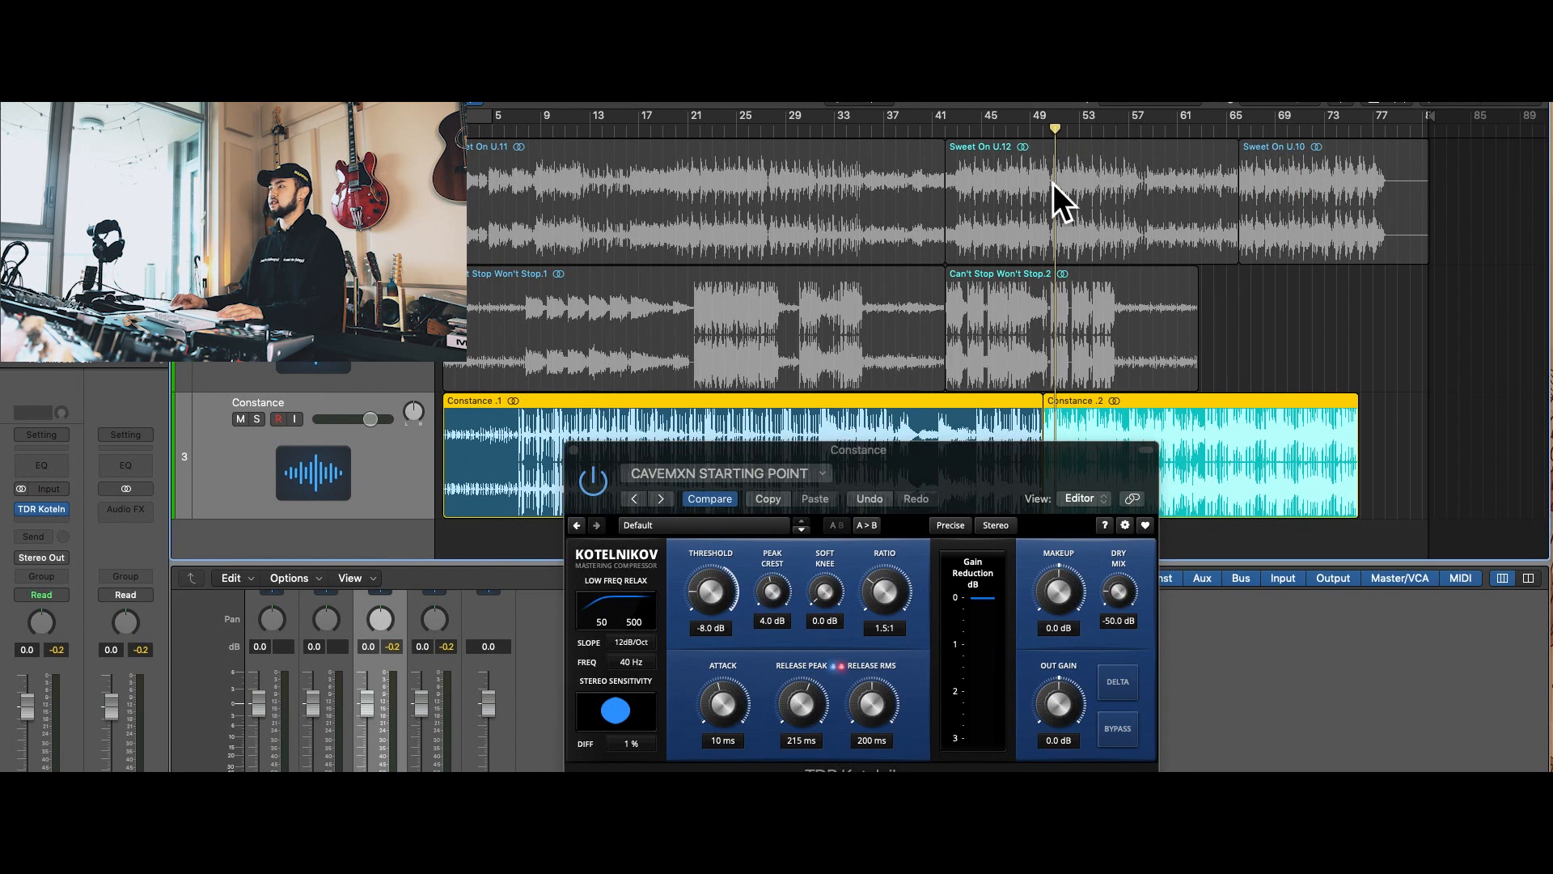
- Play Constance from about bar 50 with the compressor bypassed, re-engage the compressor to compare, and stop playback
click(1055, 130)
click(1111, 735)
key(space)
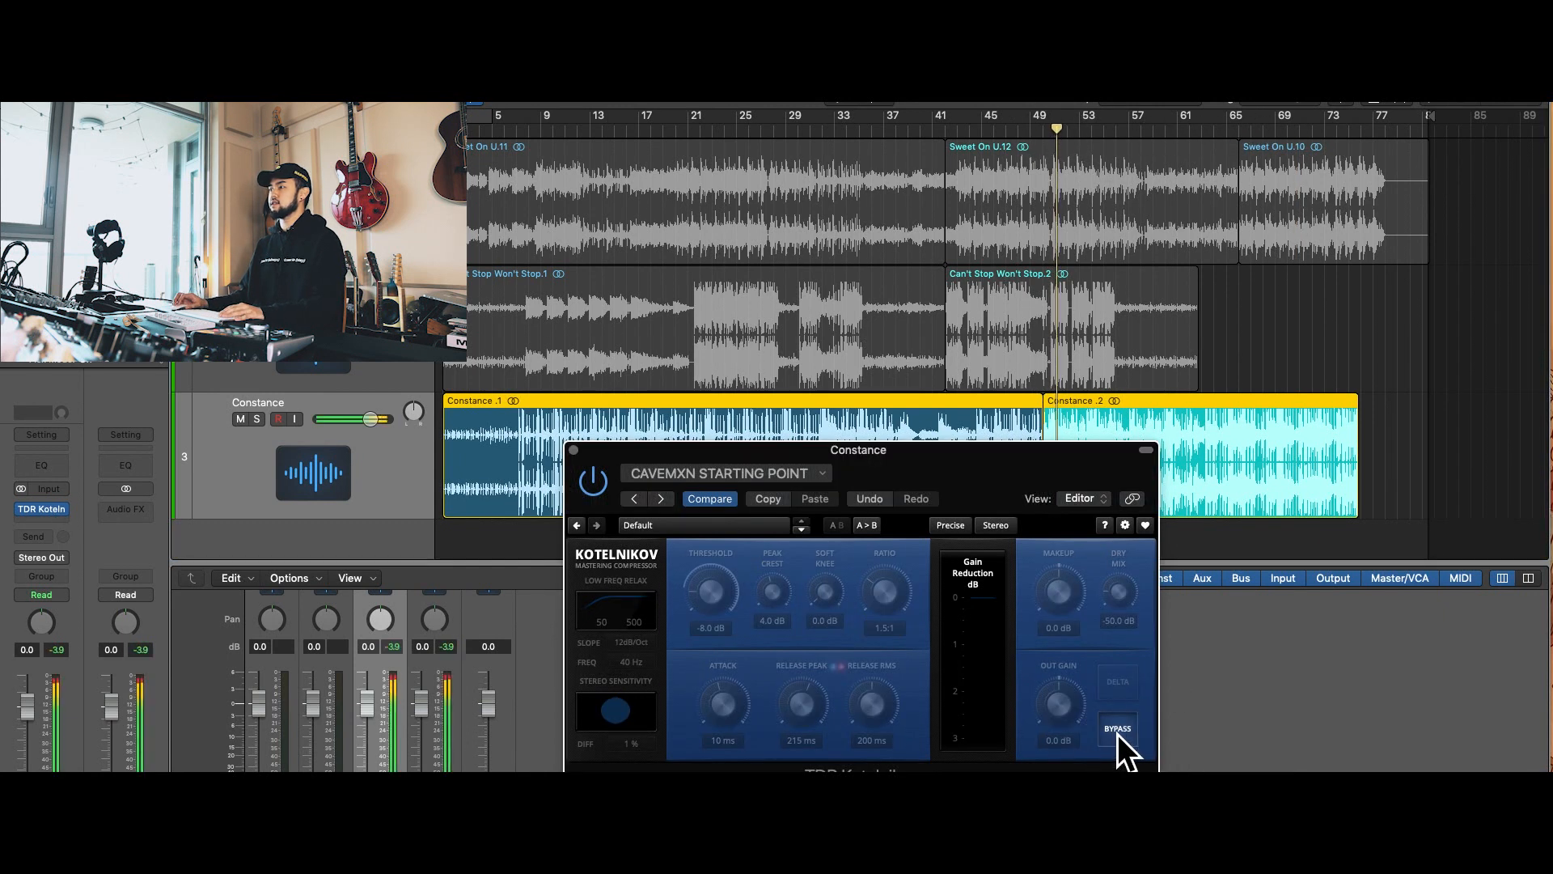
click(1118, 734)
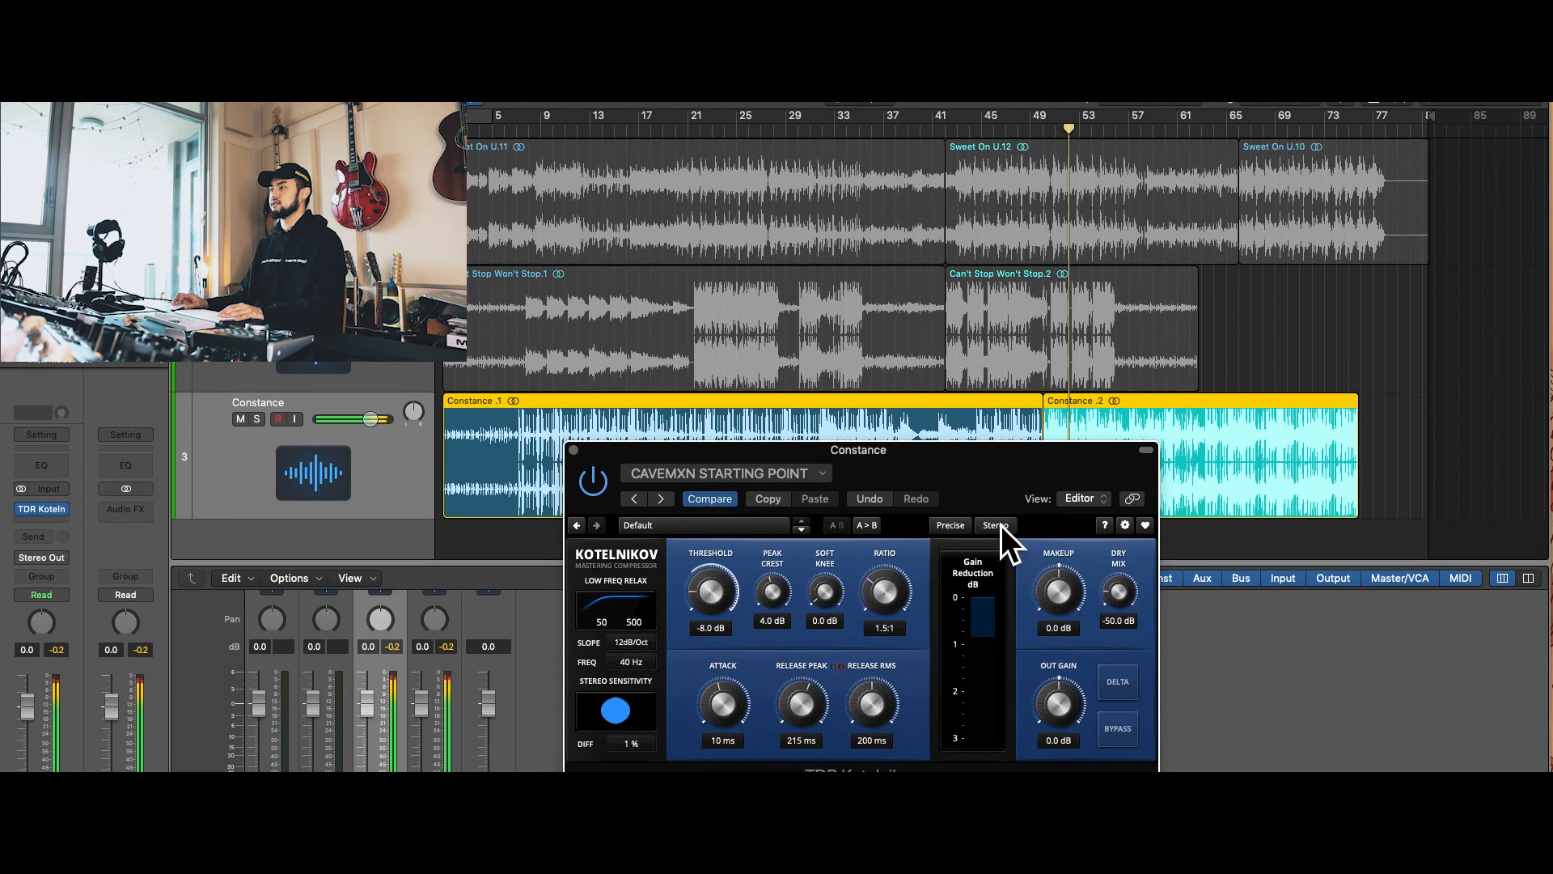
mouse_move(1007, 482)
mouse_down()
mouse_move(1026, 486)
mouse_move(1010, 488)
mouse_up()
key(space)
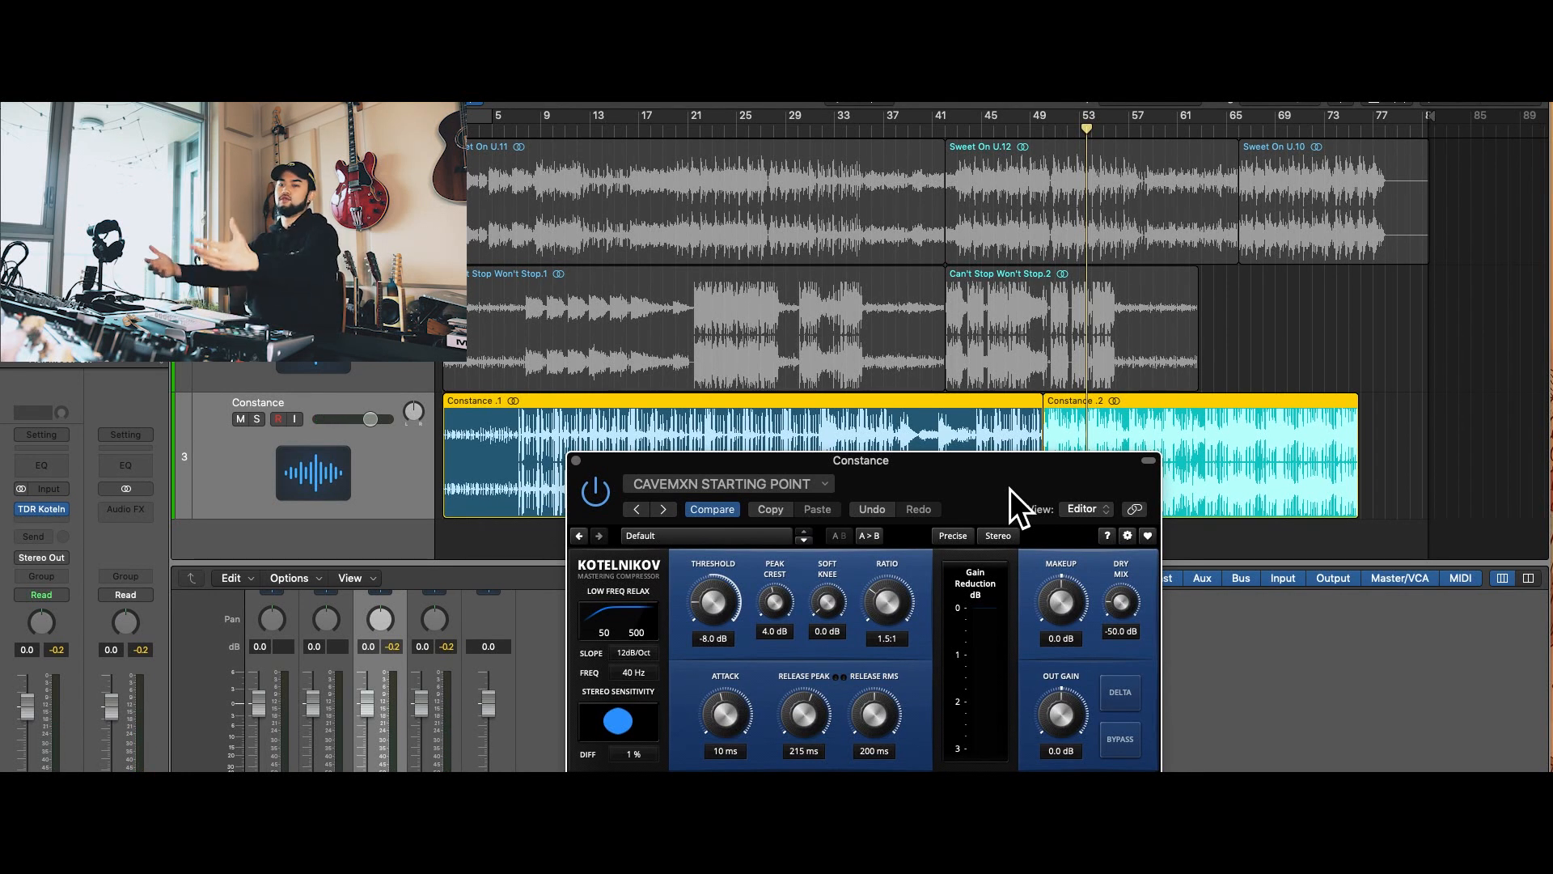
- Resume Constance from about bar 53 and repeatedly toggle the compressor's bypass to compare the starting-point preset with the uncompressed sound
key(space)
drag(1009, 488, 1017, 478)
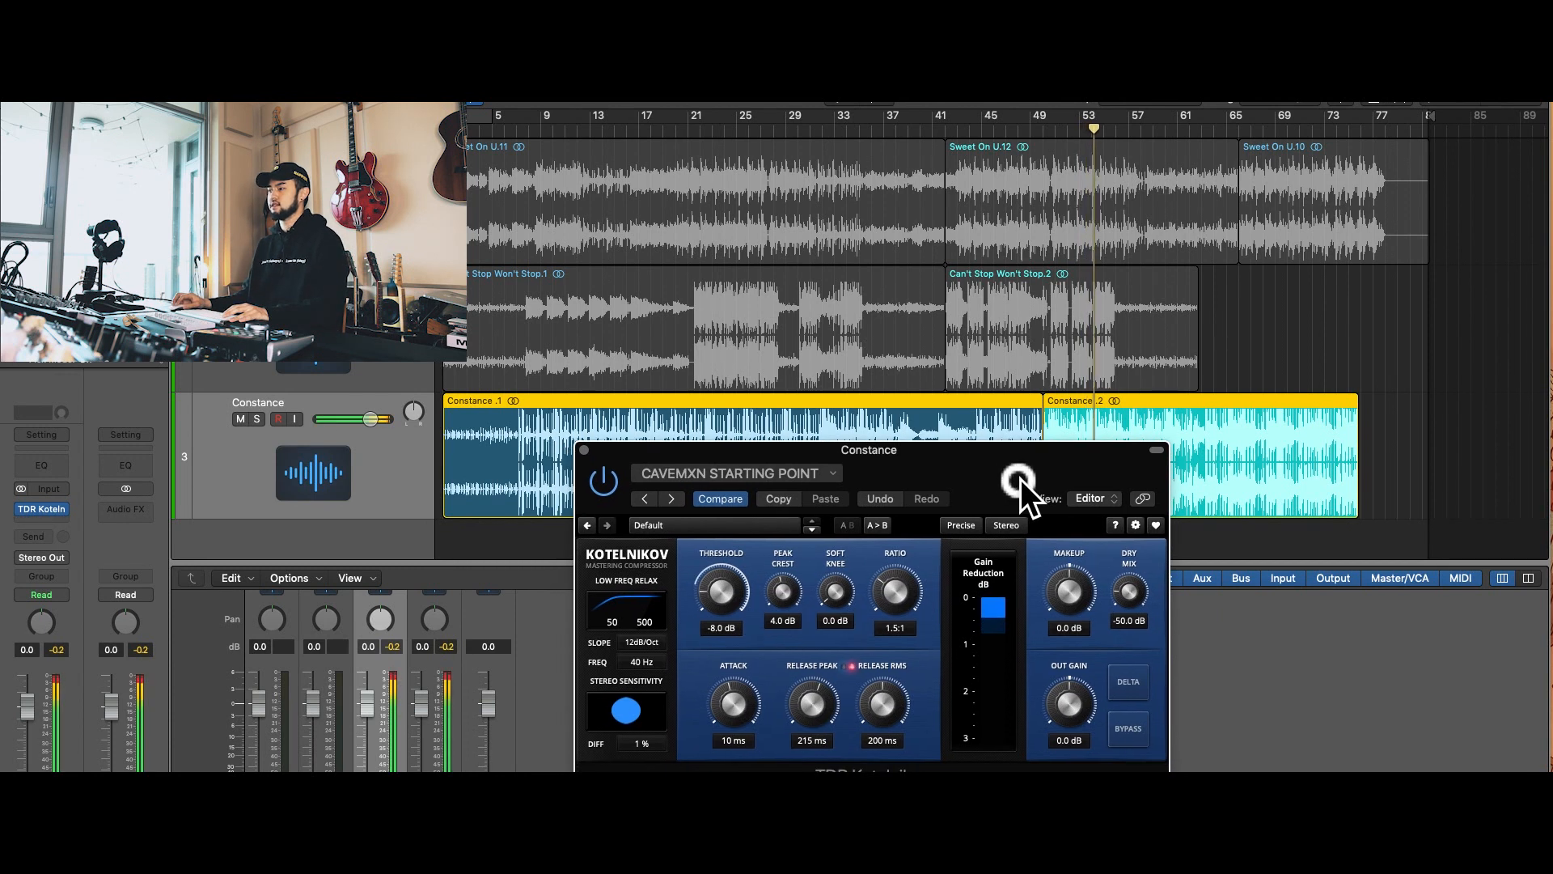
click(1132, 729)
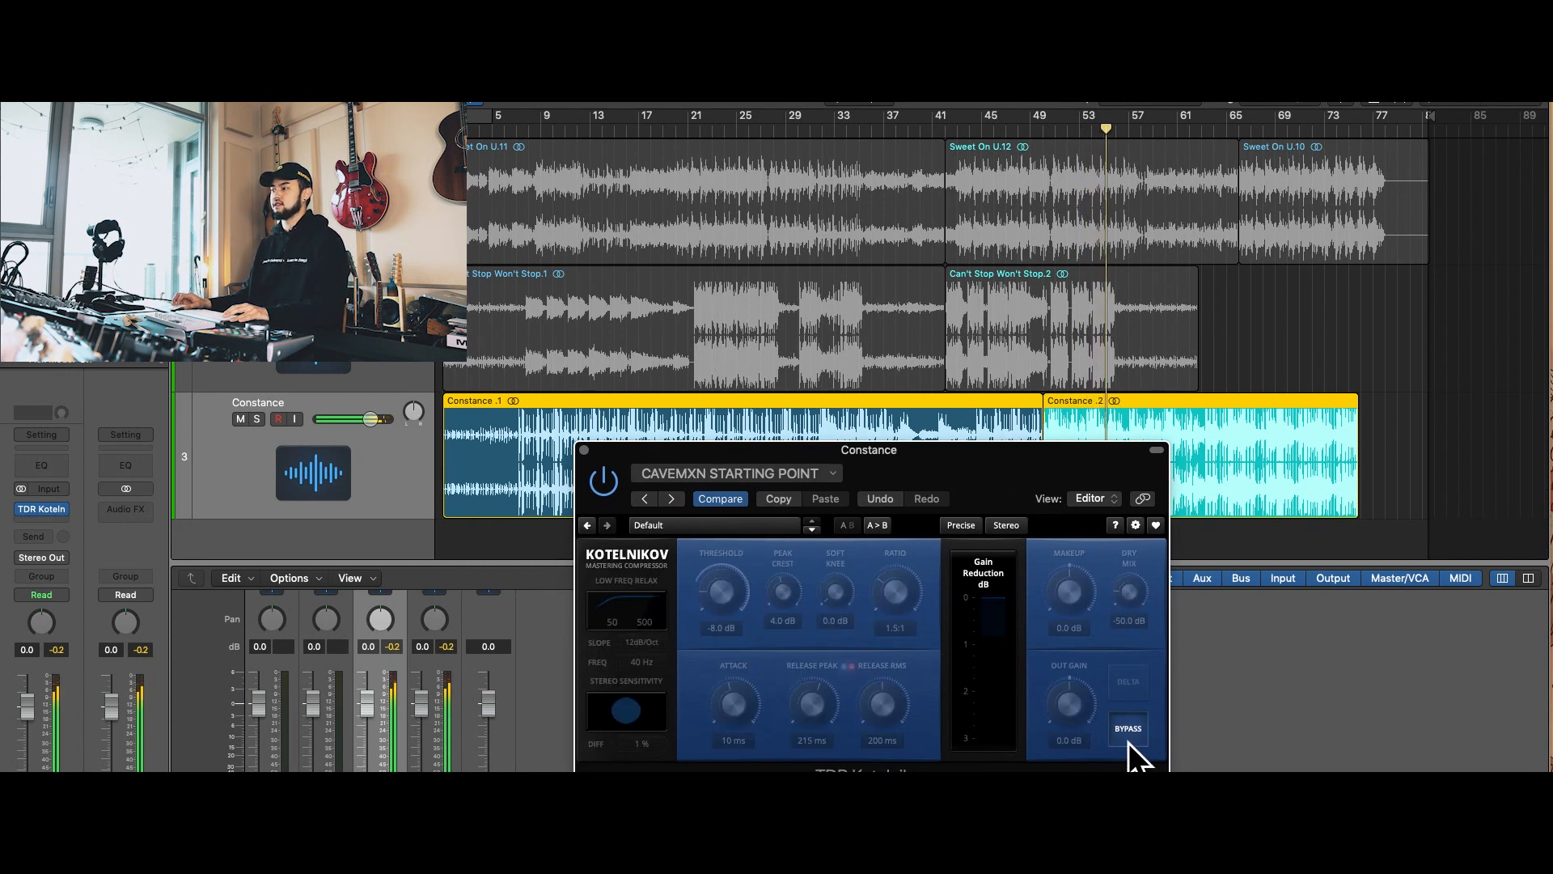
click(1131, 729)
mouse_move(1024, 489)
mouse_down()
mouse_move(1051, 489)
mouse_move(1024, 496)
mouse_up()
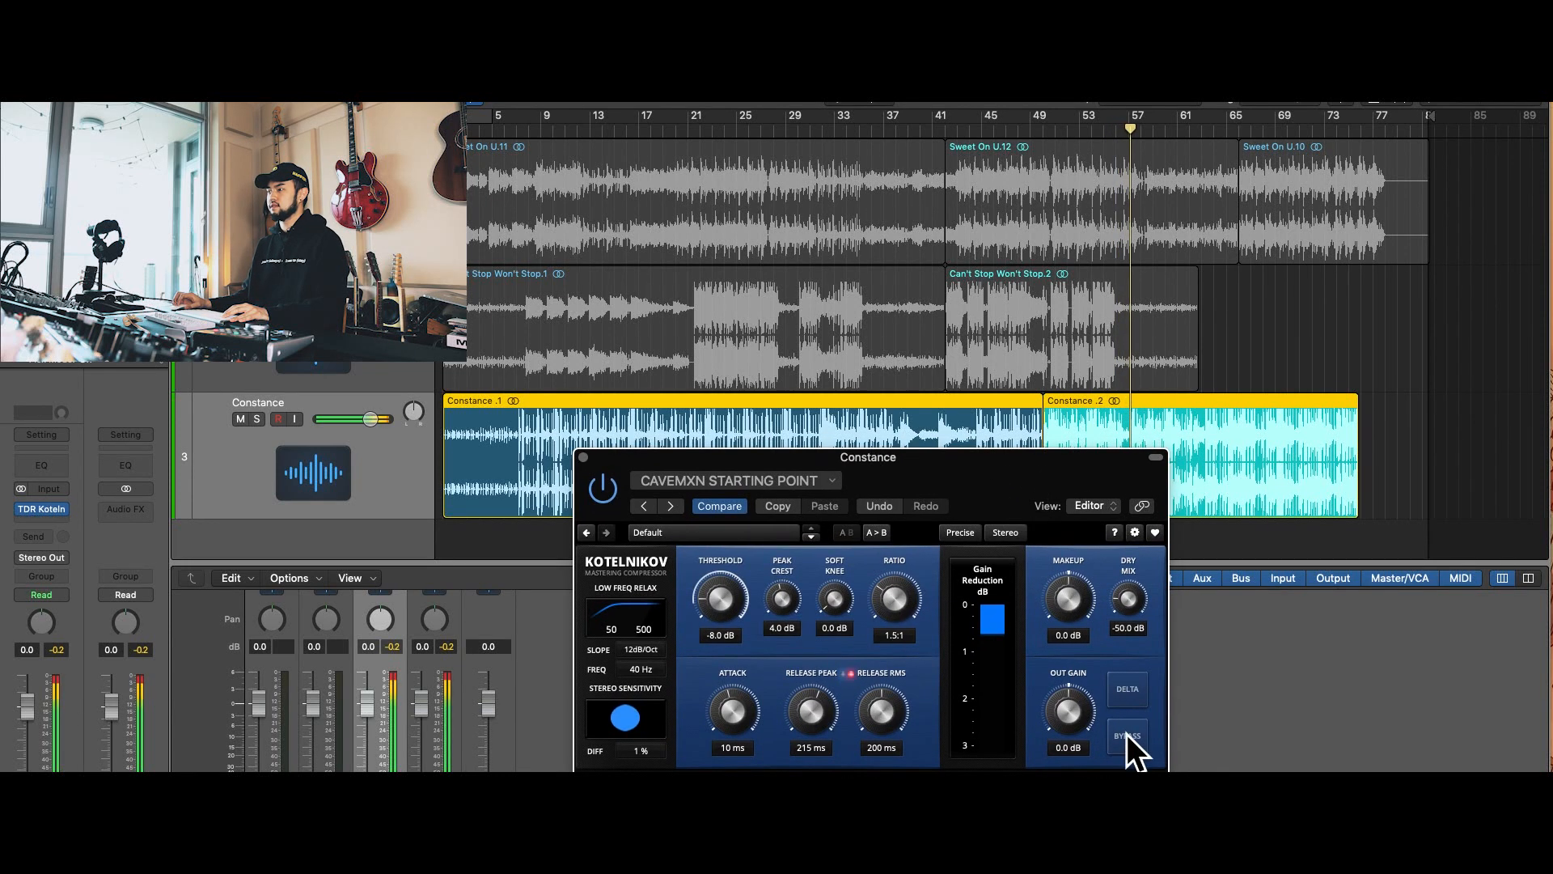
click(1130, 740)
click(1130, 739)
drag(1040, 500, 1050, 503)
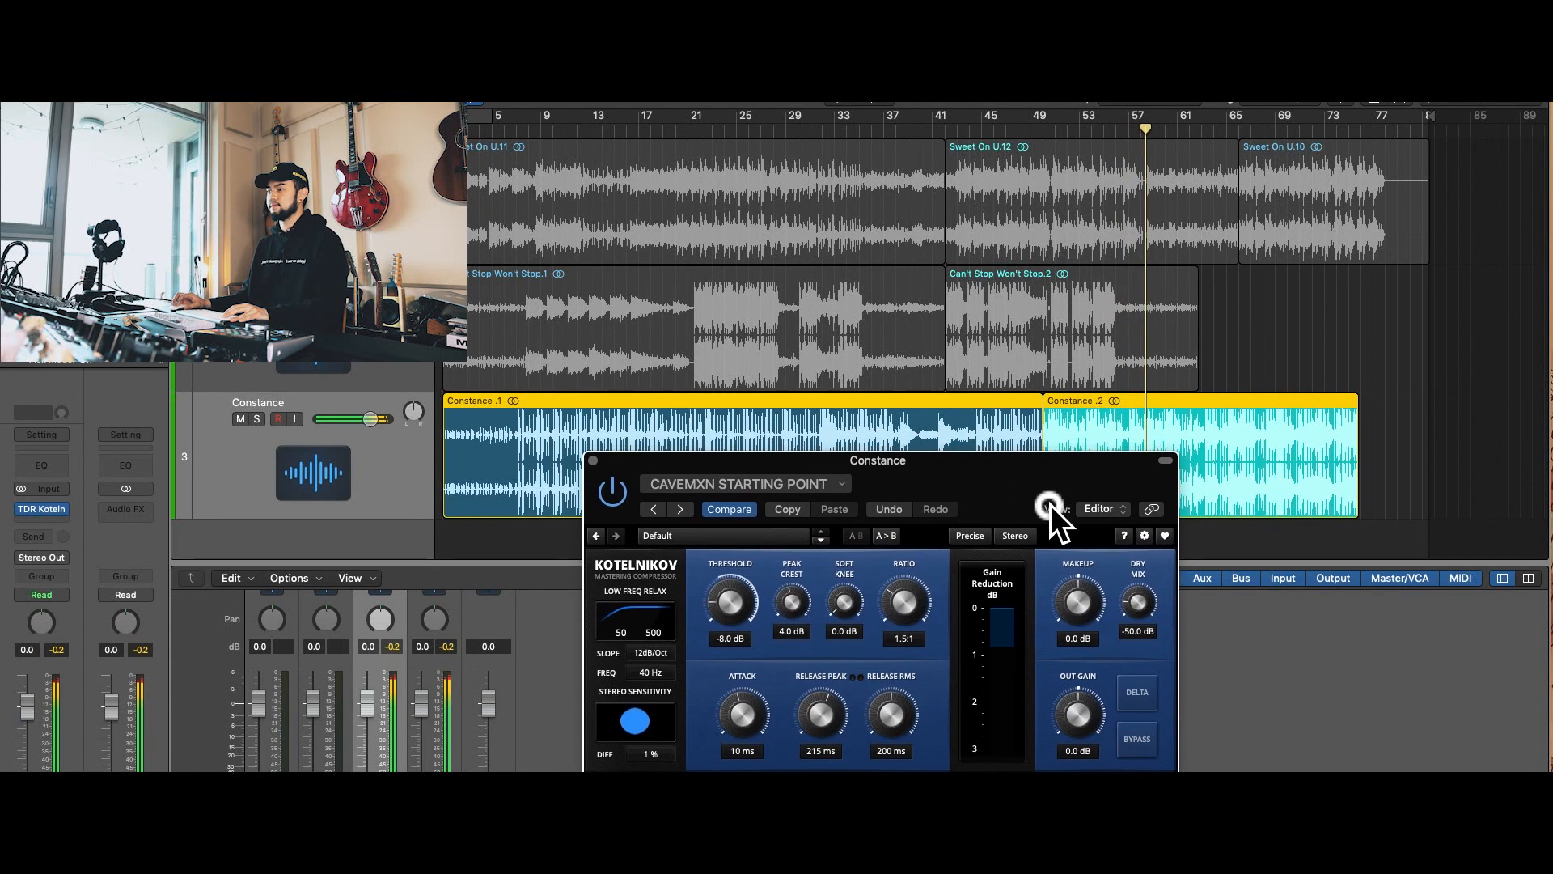
click(1132, 741)
click(1133, 741)
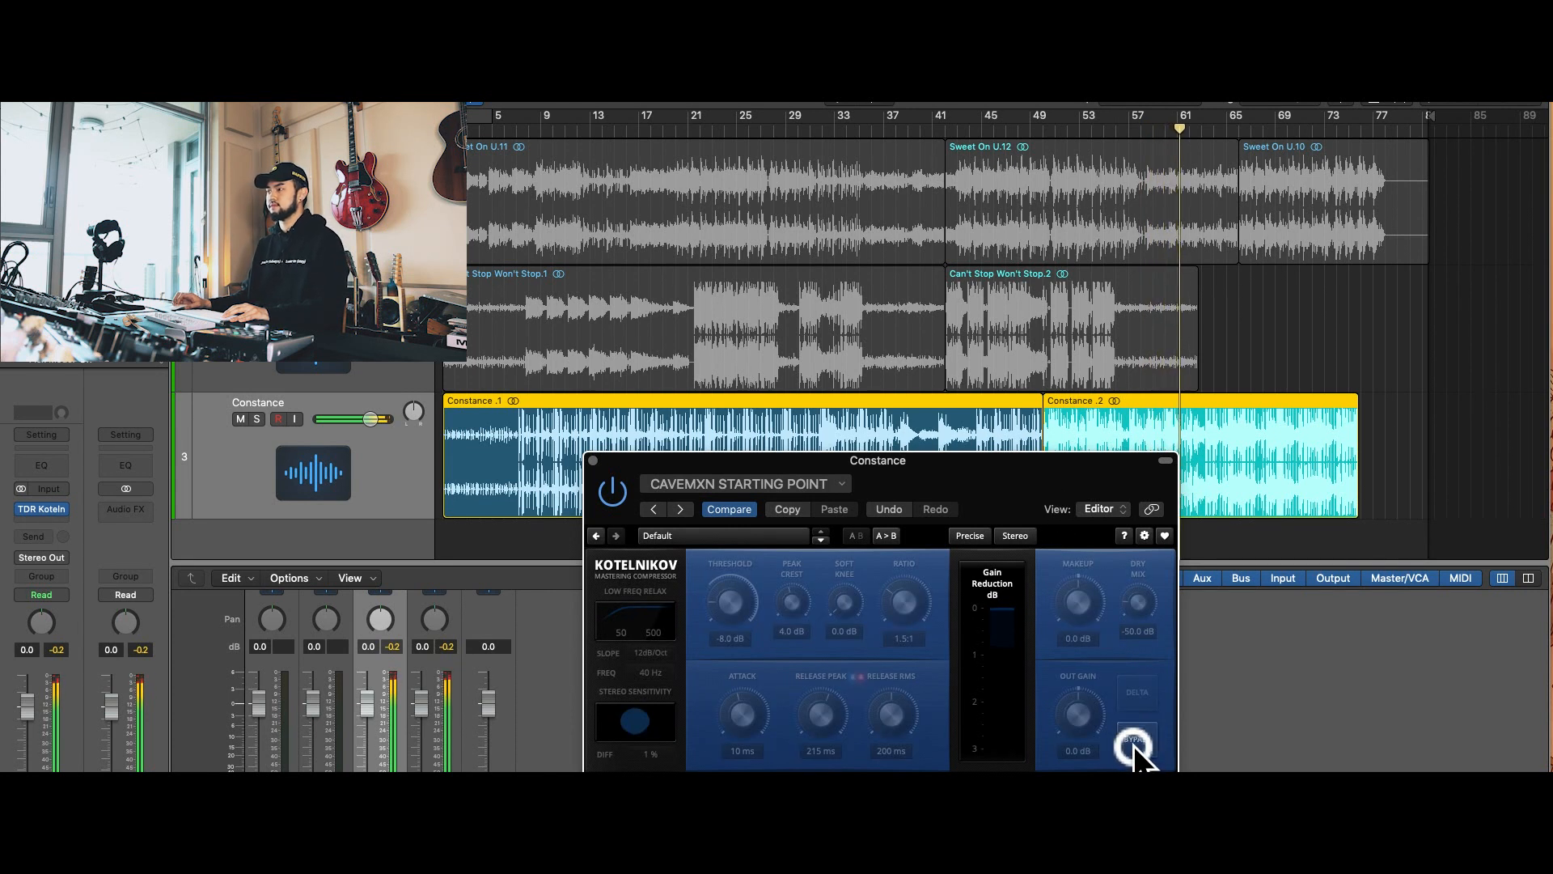